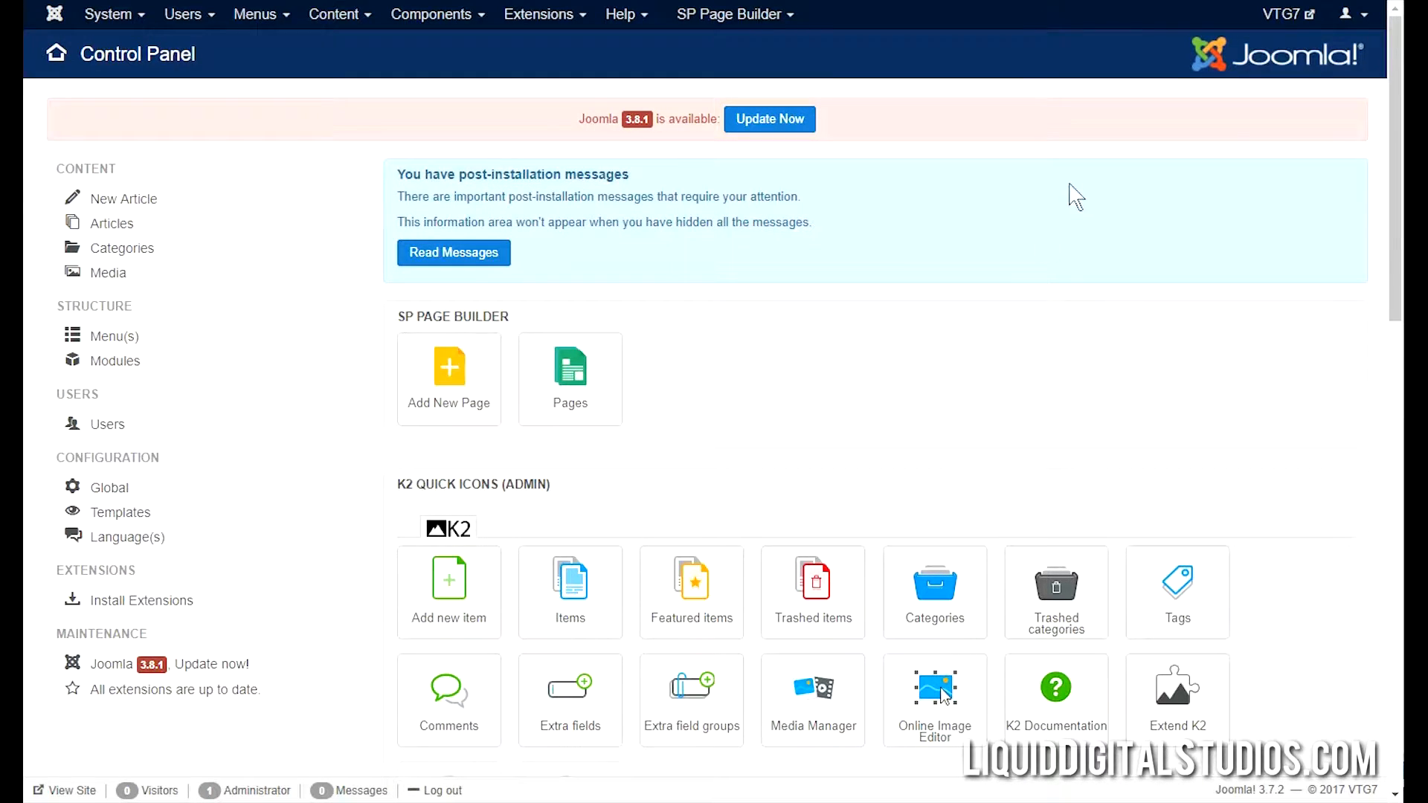
- Open the live iMovie site, advance the home page slideshow by one slide and look through the whole page
click(1270, 24)
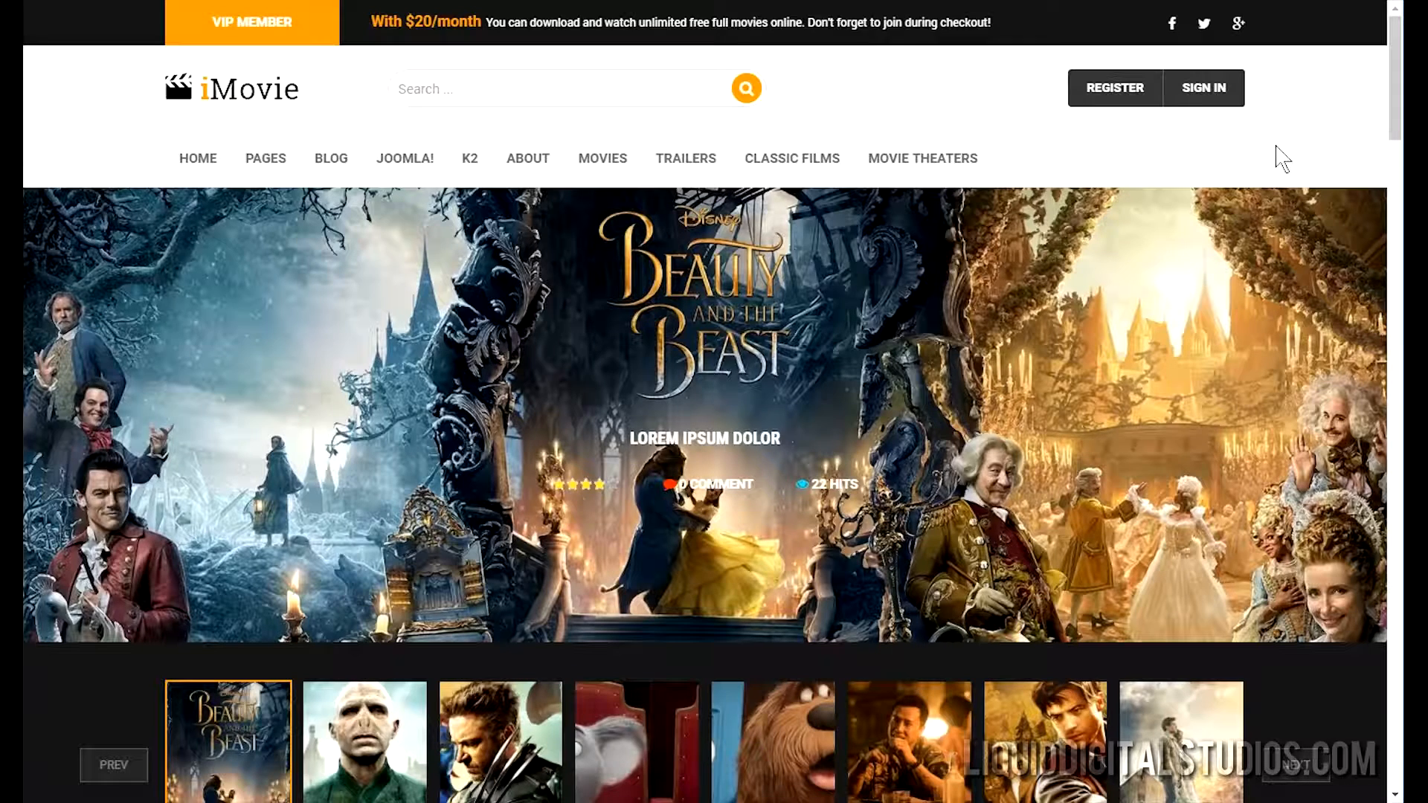
mouse_move(1368, 347)
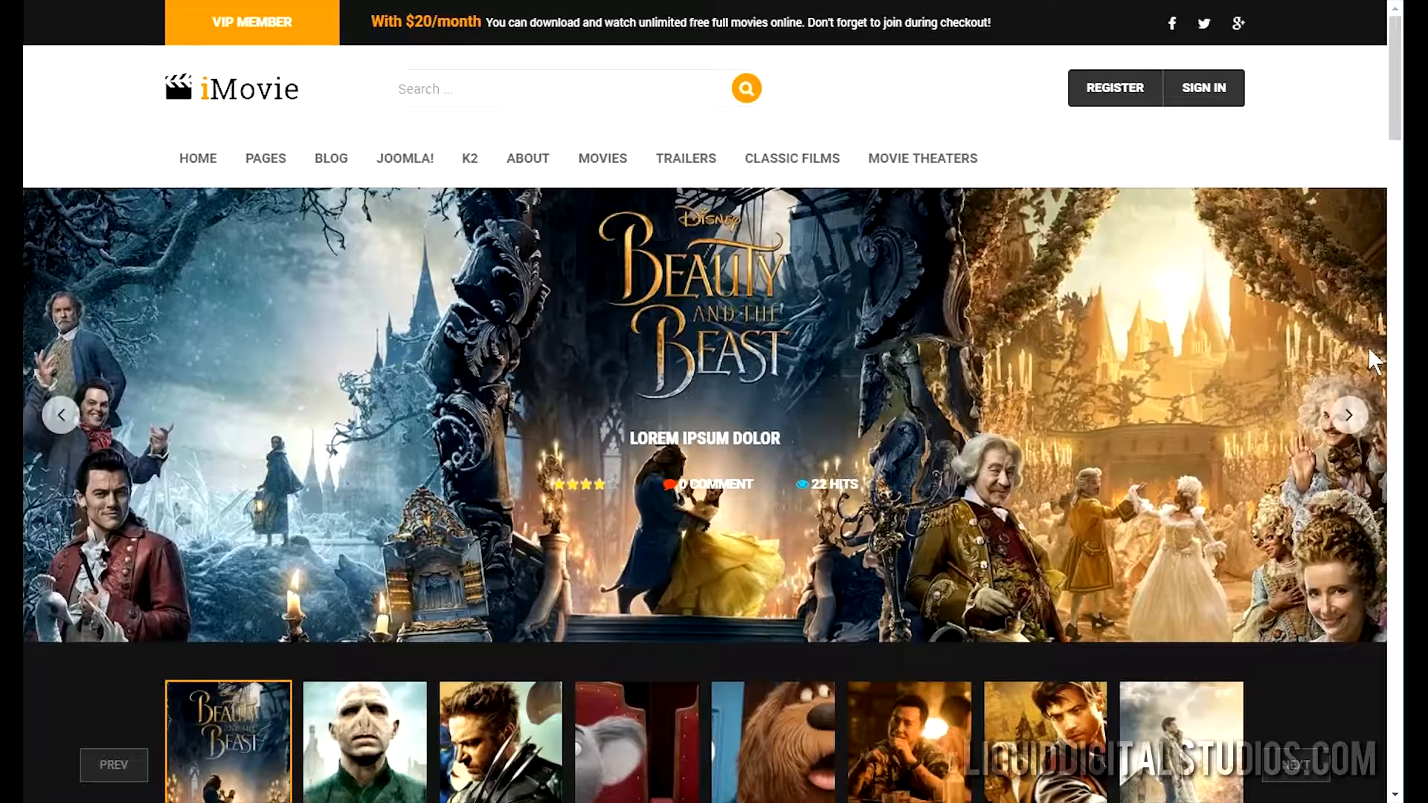
click(1352, 415)
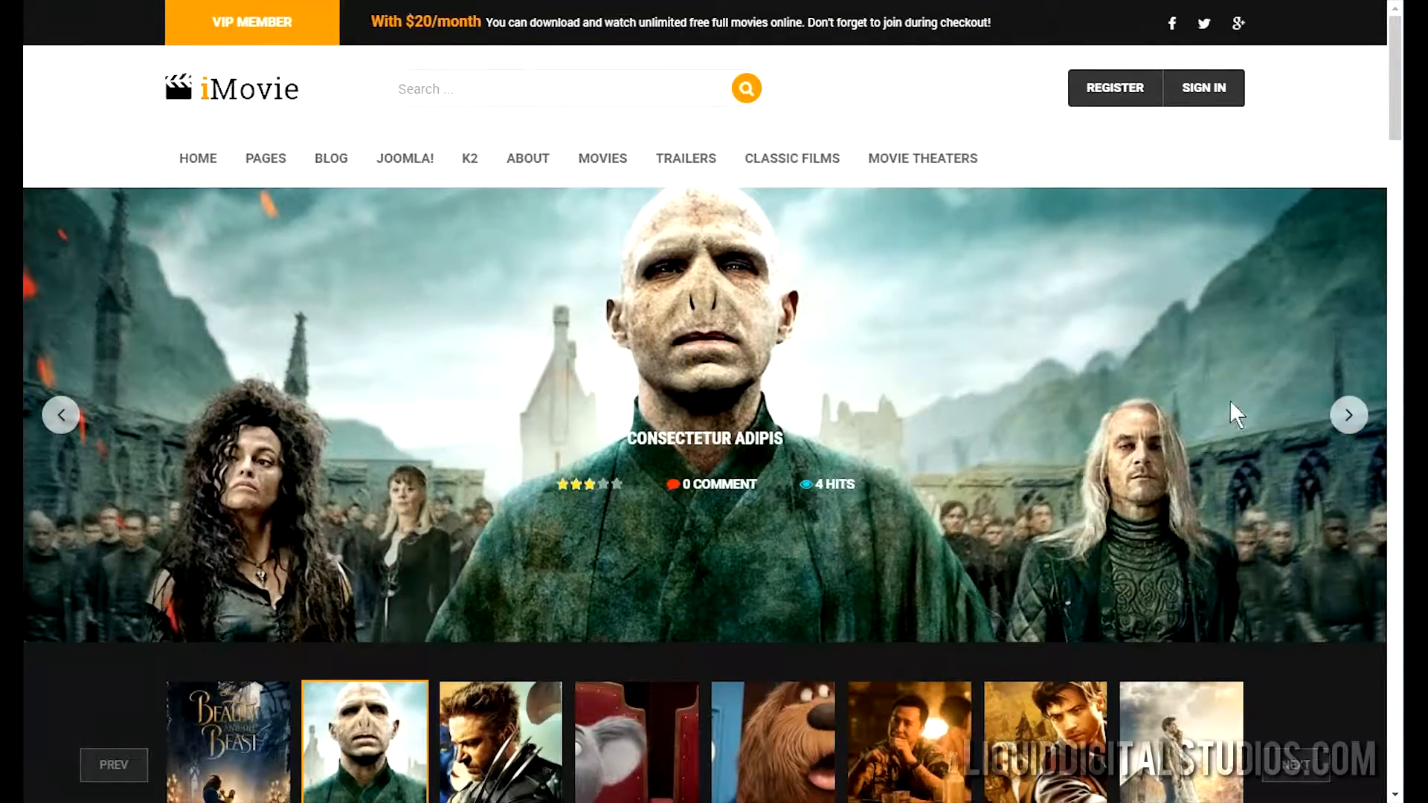
scroll(975, 297, down, 5)
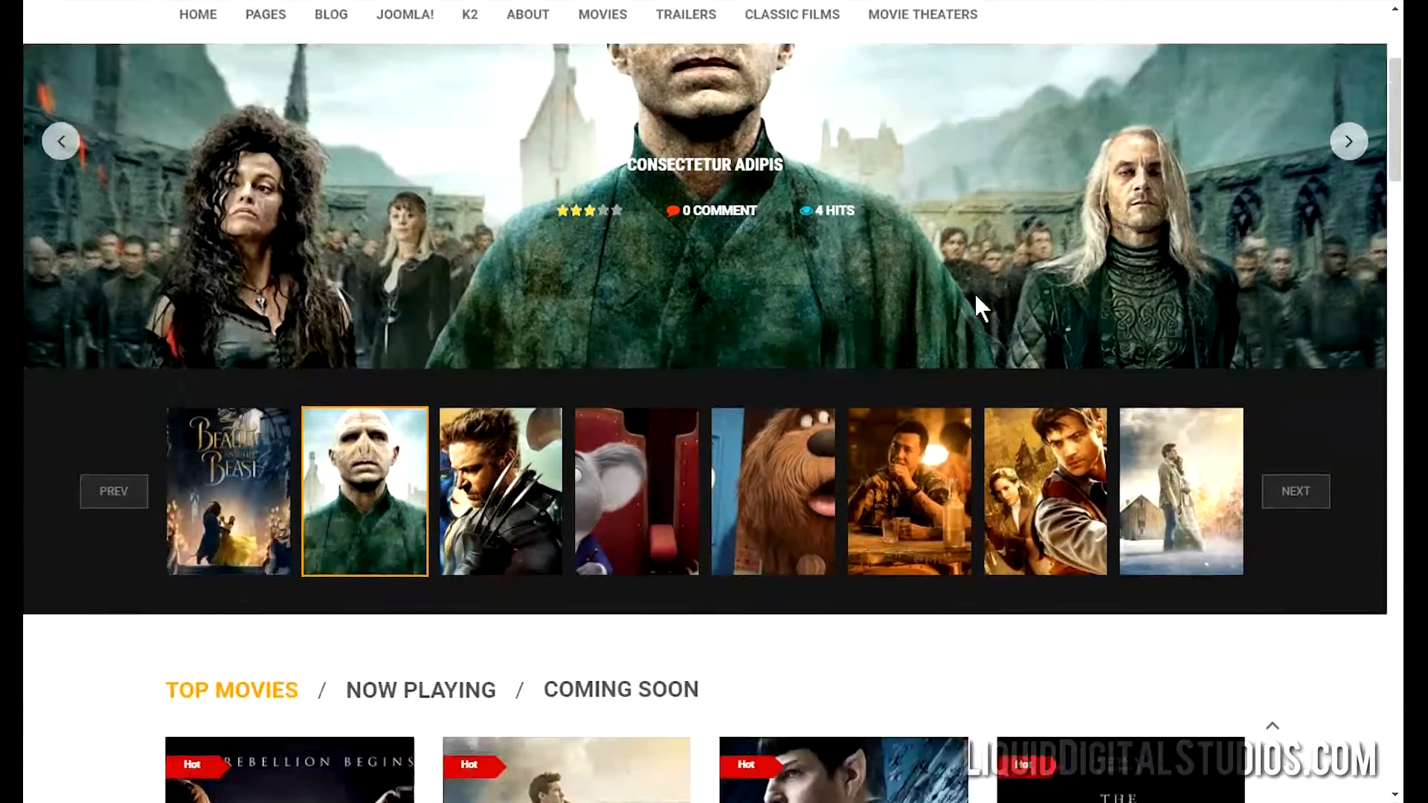
scroll(974, 293, down, 20)
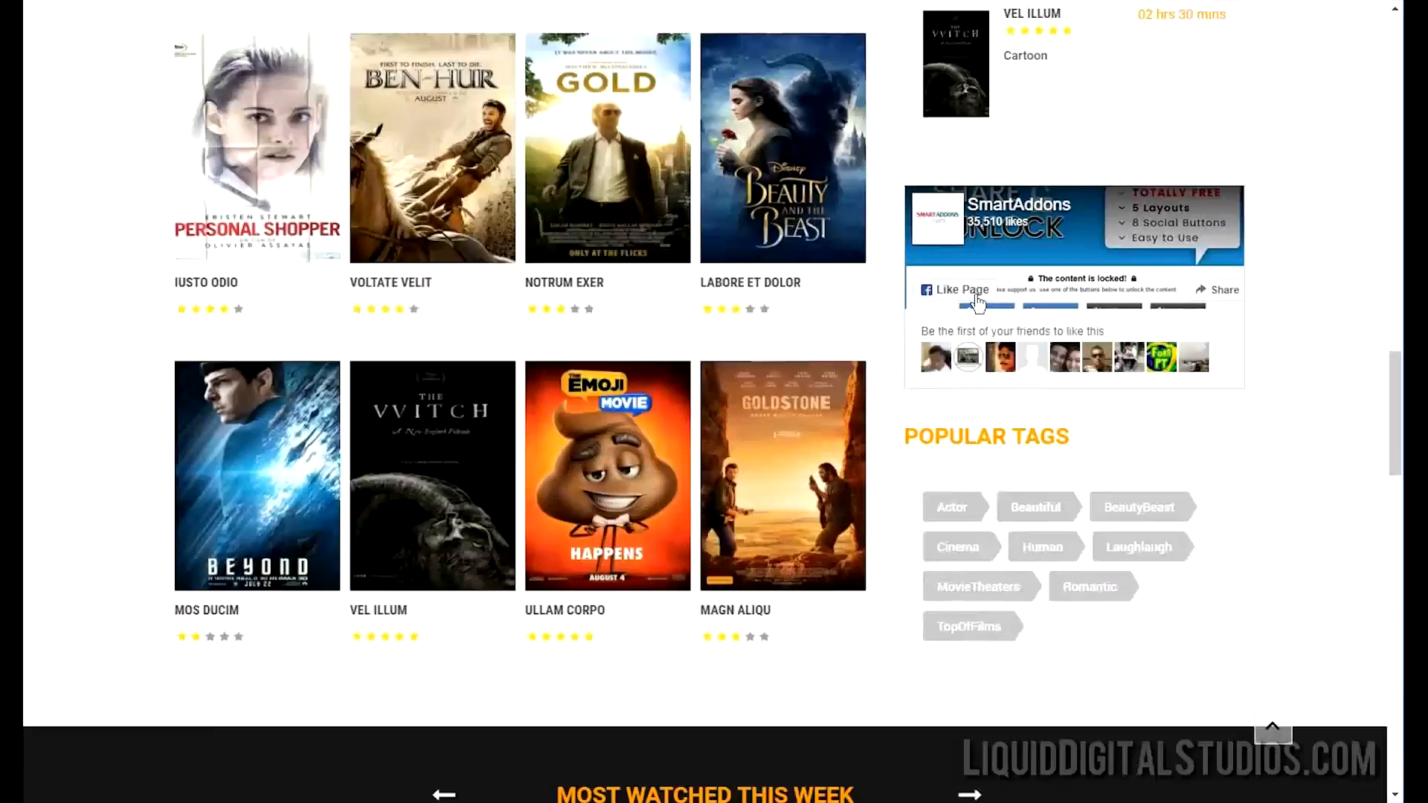
scroll(977, 304, down, 18)
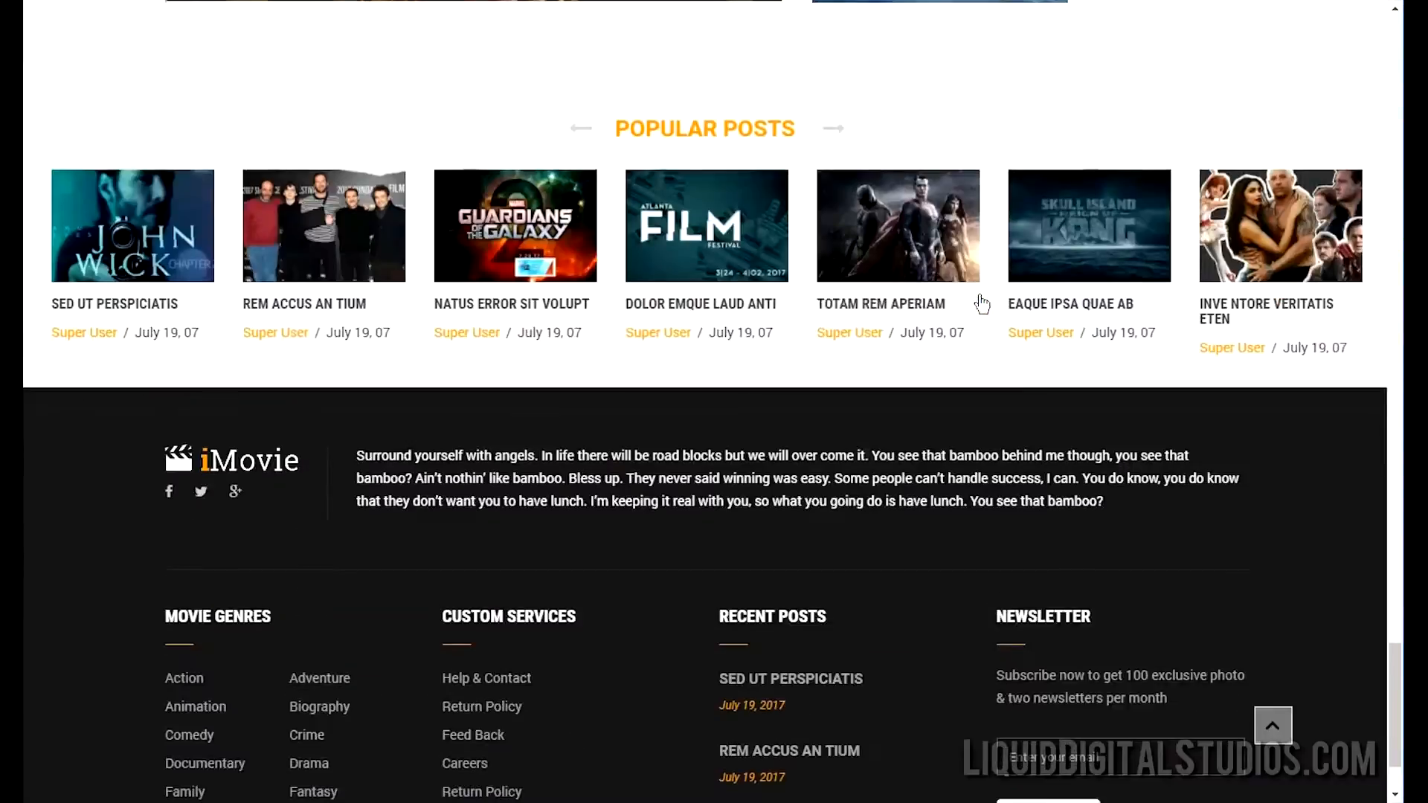
scroll(1183, 575, up, 20)
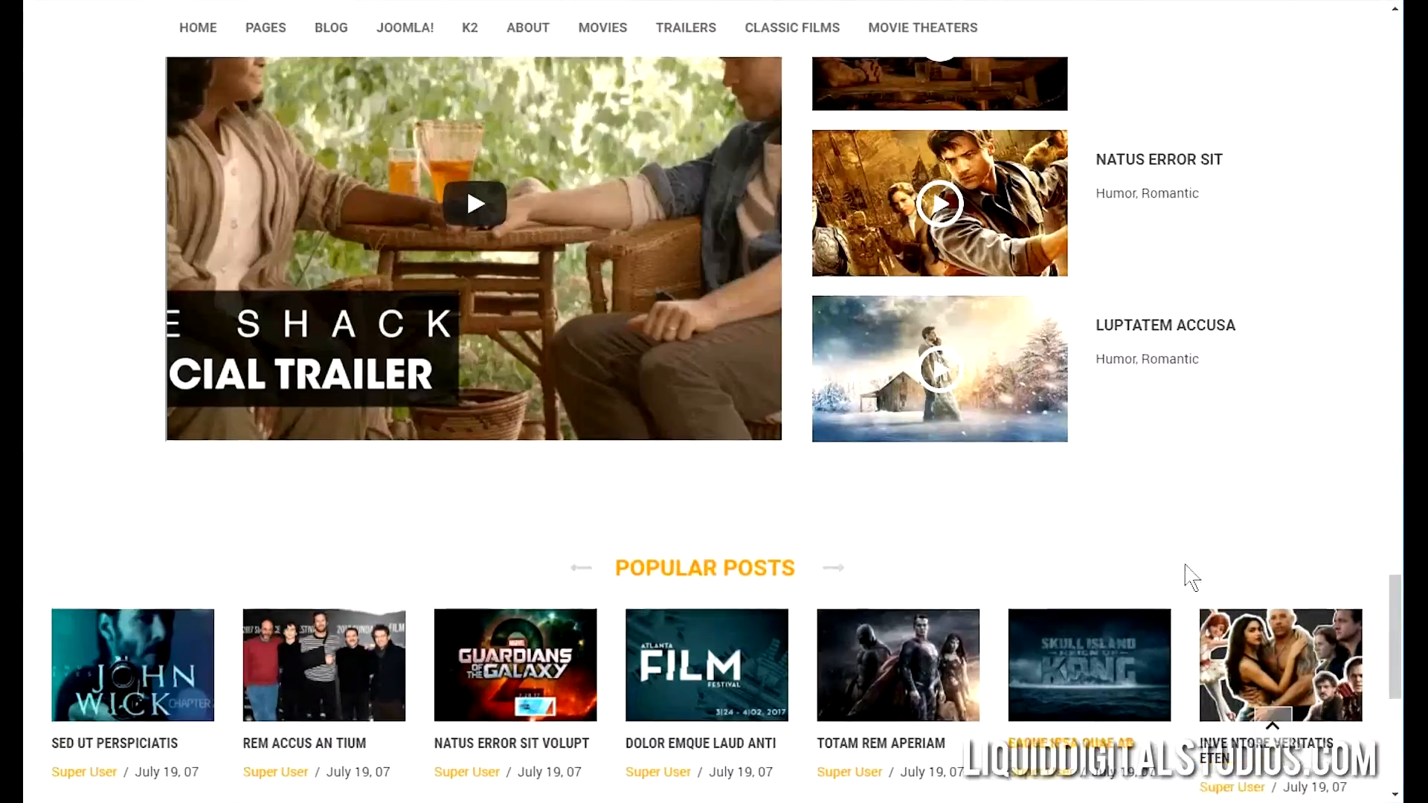
scroll(1188, 554, up, 20)
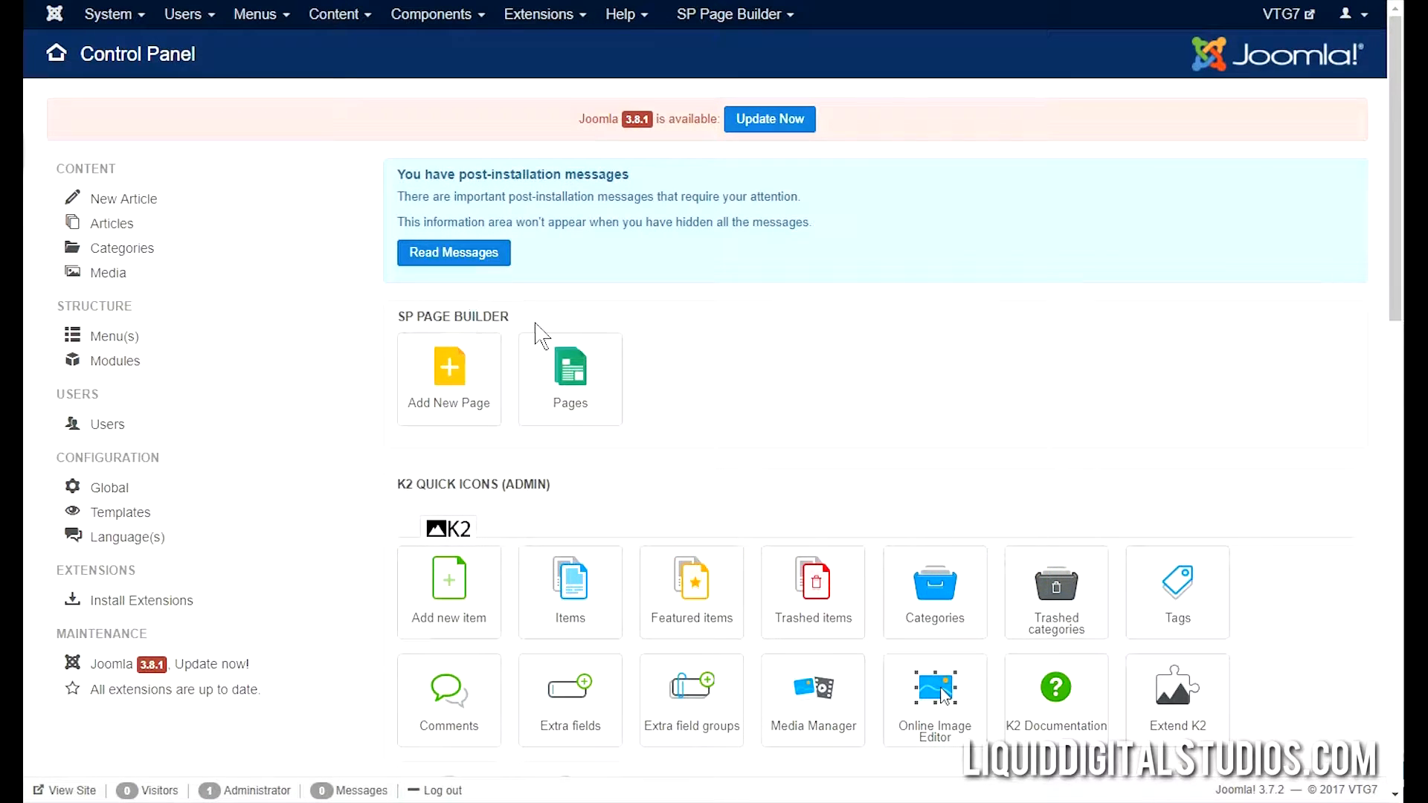
- Open the Home page in SP Page Builder, check which module the Block Slideshow addon uses, and close the page without changes
click(576, 383)
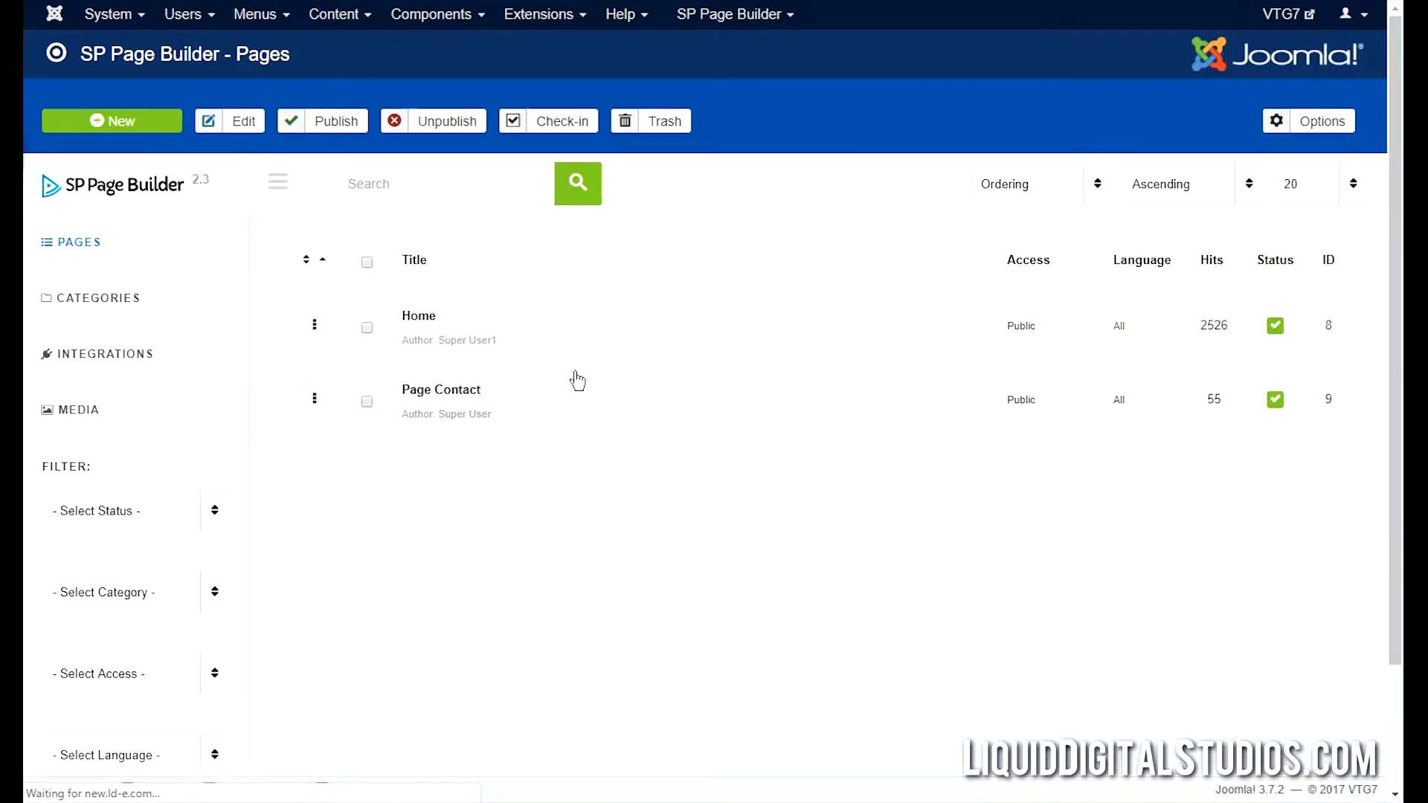
mouse_move(549, 357)
click(430, 315)
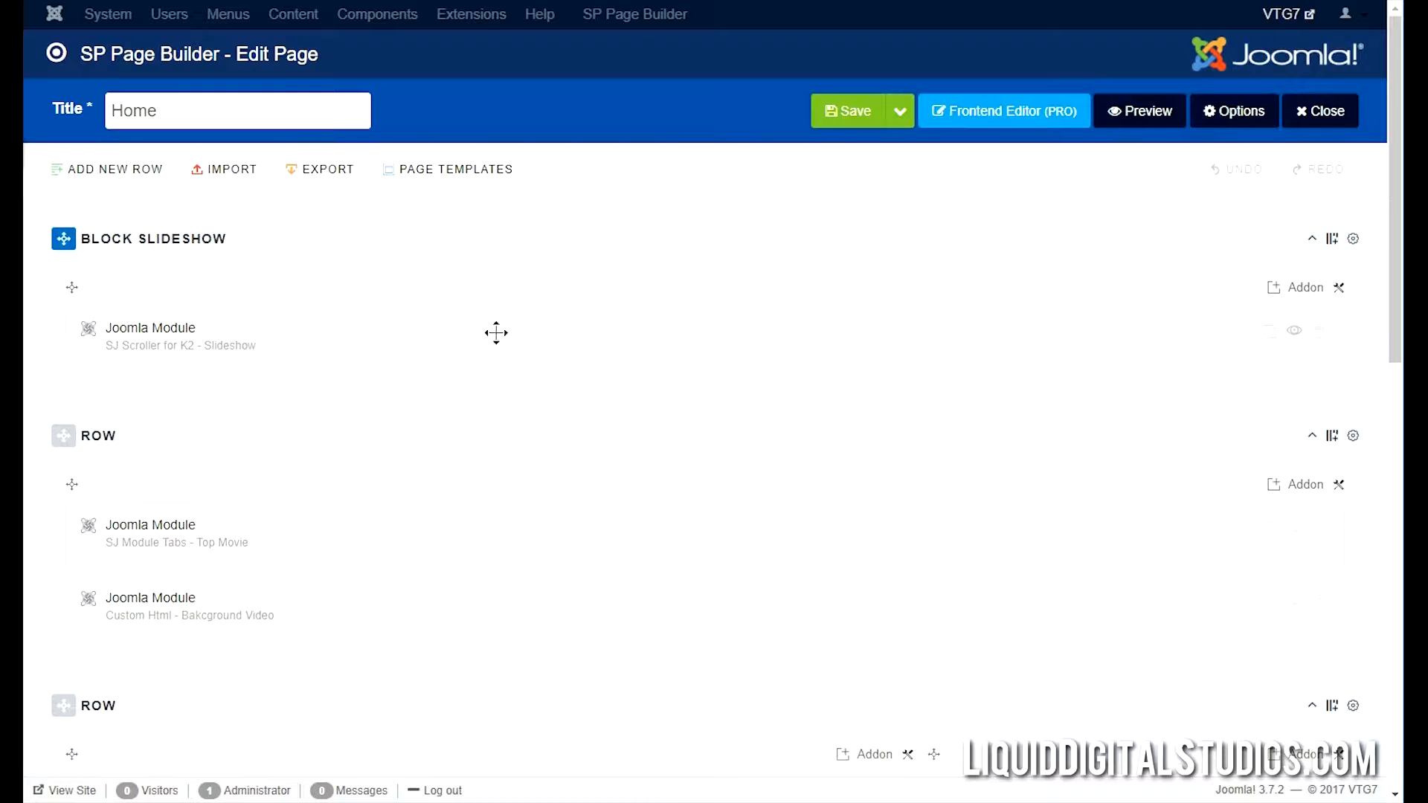
click(1242, 333)
scroll(912, 452, down, 2)
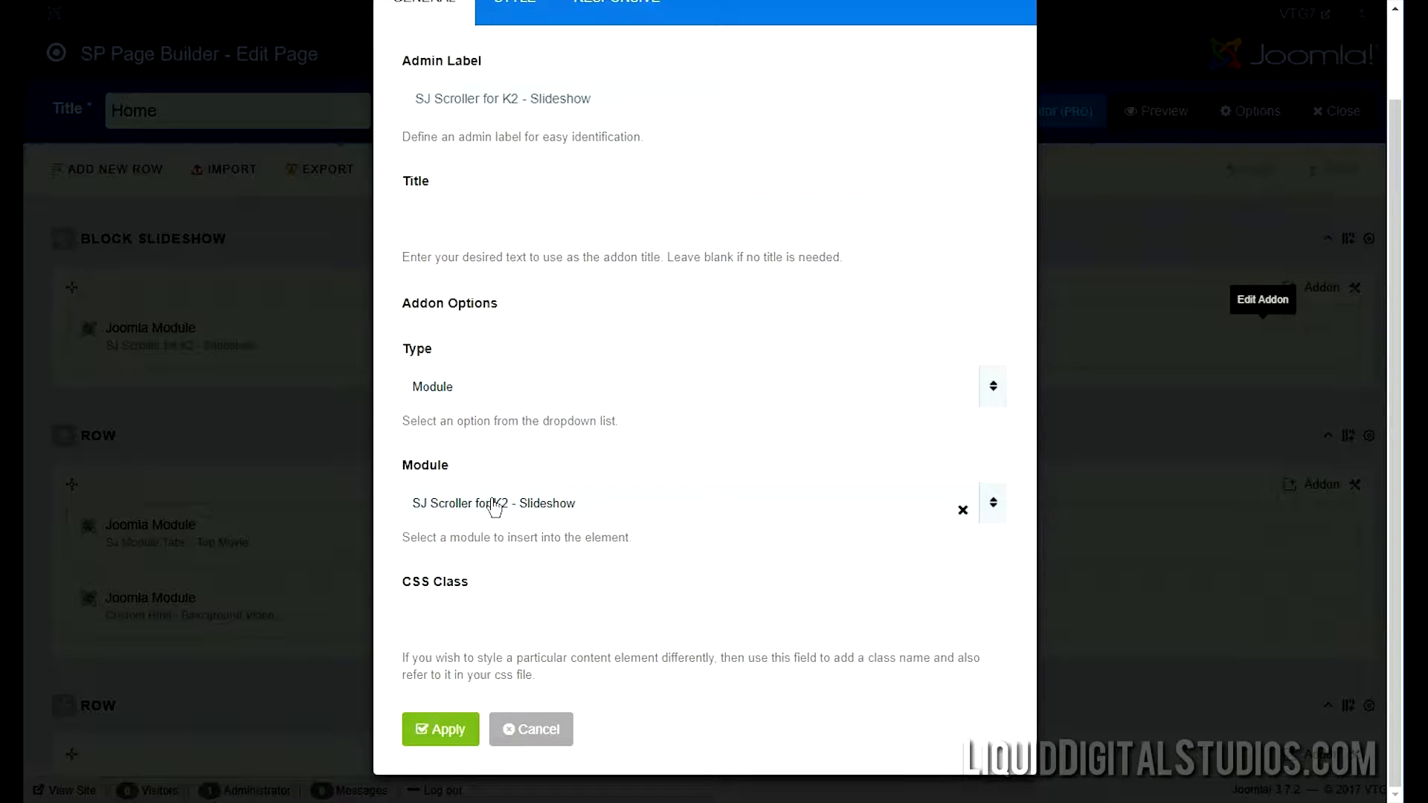
click(530, 729)
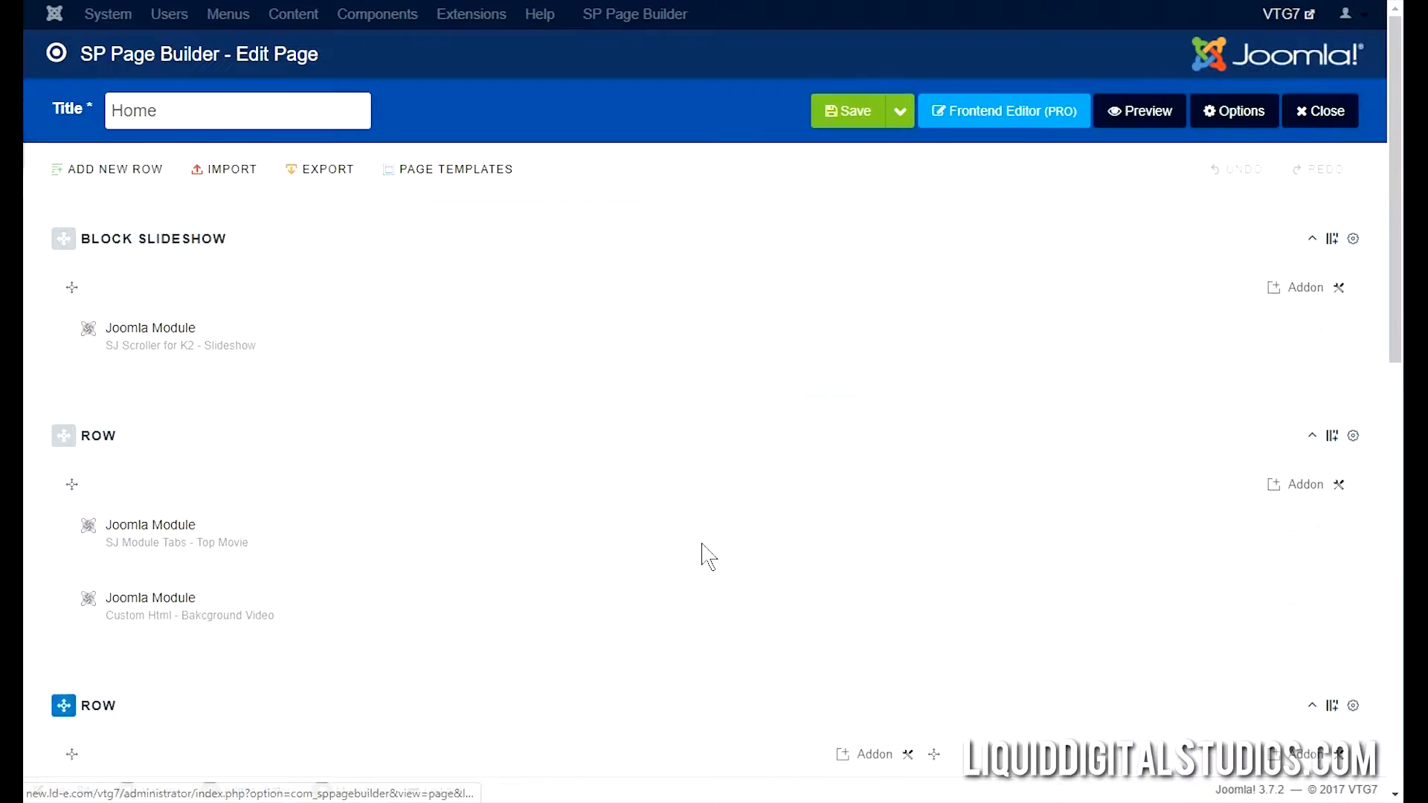
click(1324, 115)
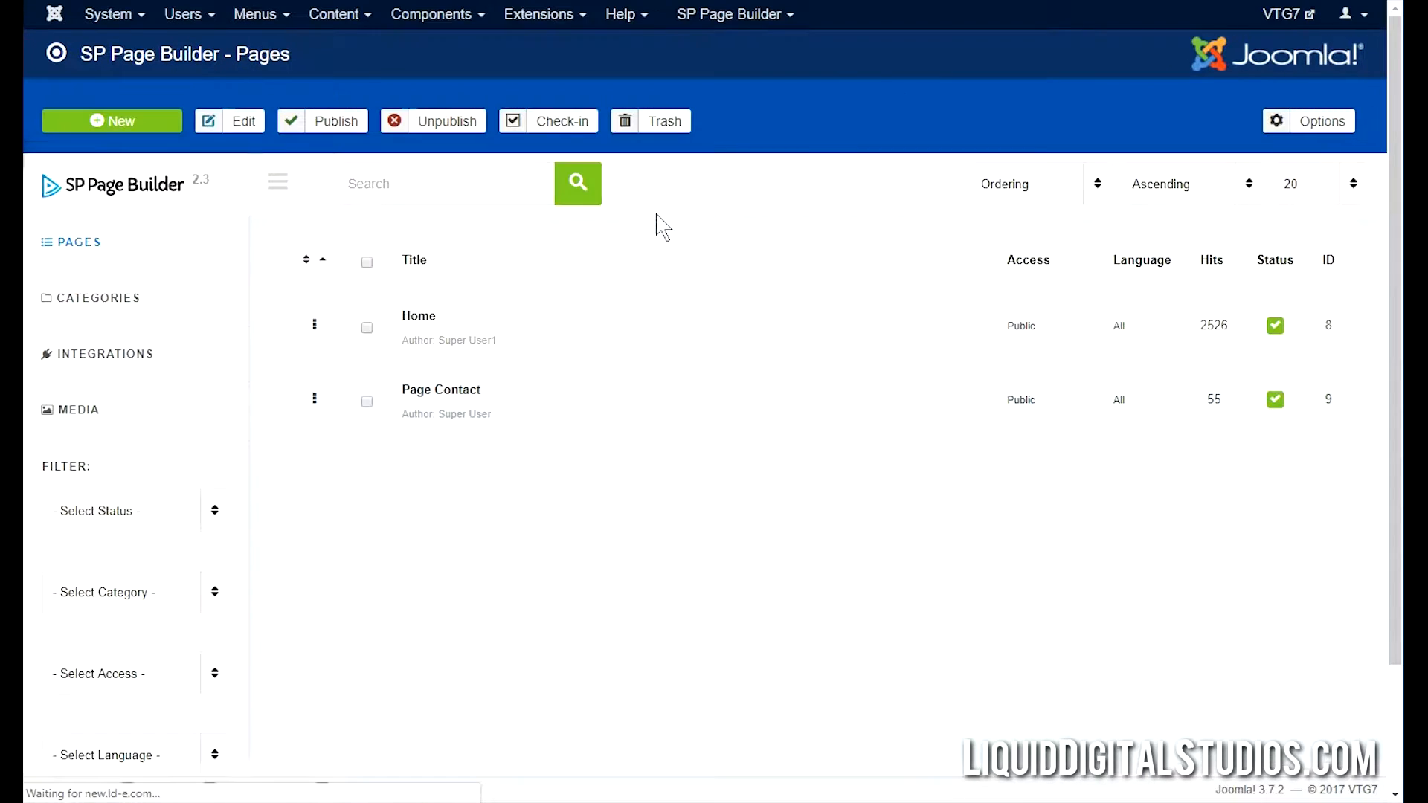
- Open the SJ Scroller for K2 - Slideshow site module, examine its source options for the image category, and close it
click(567, 17)
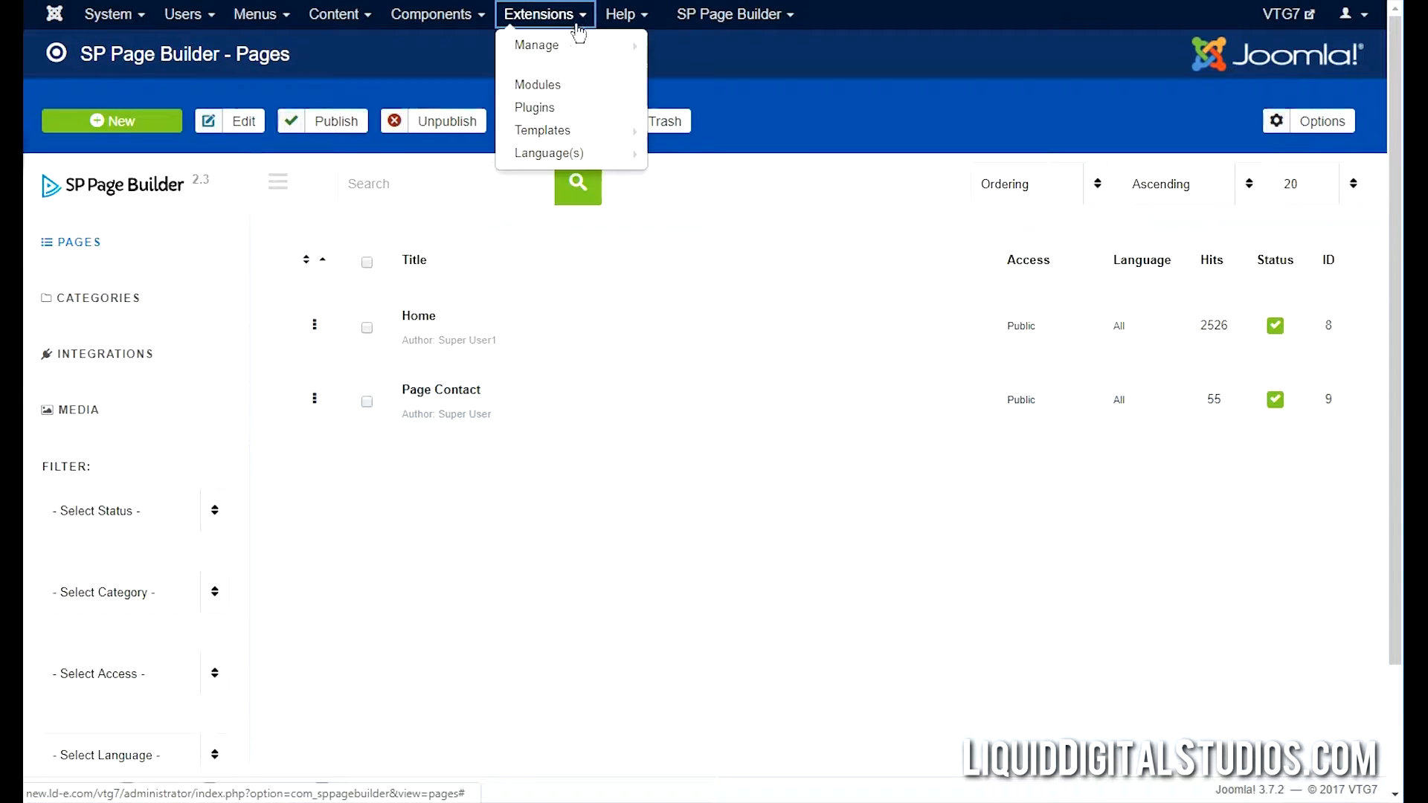
click(576, 87)
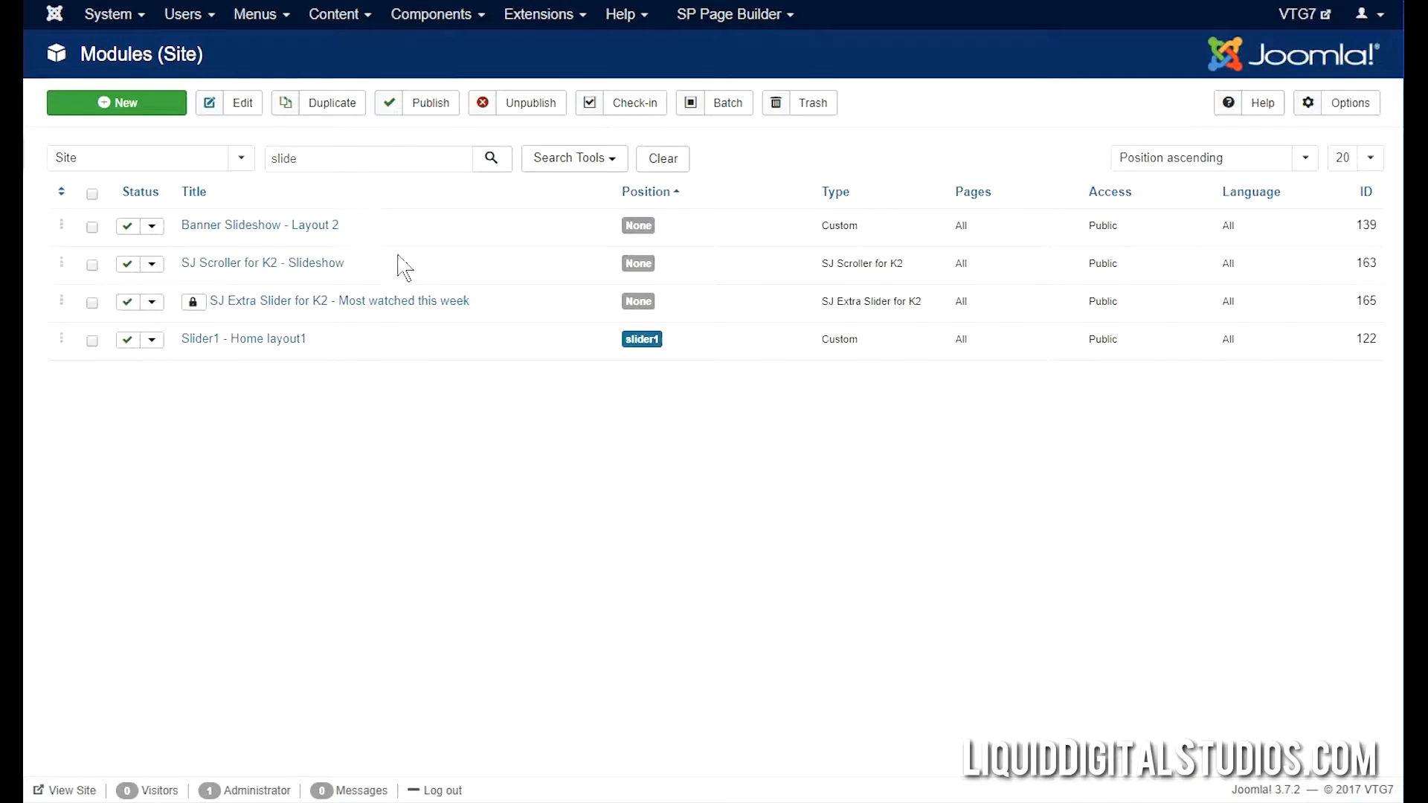
click(328, 265)
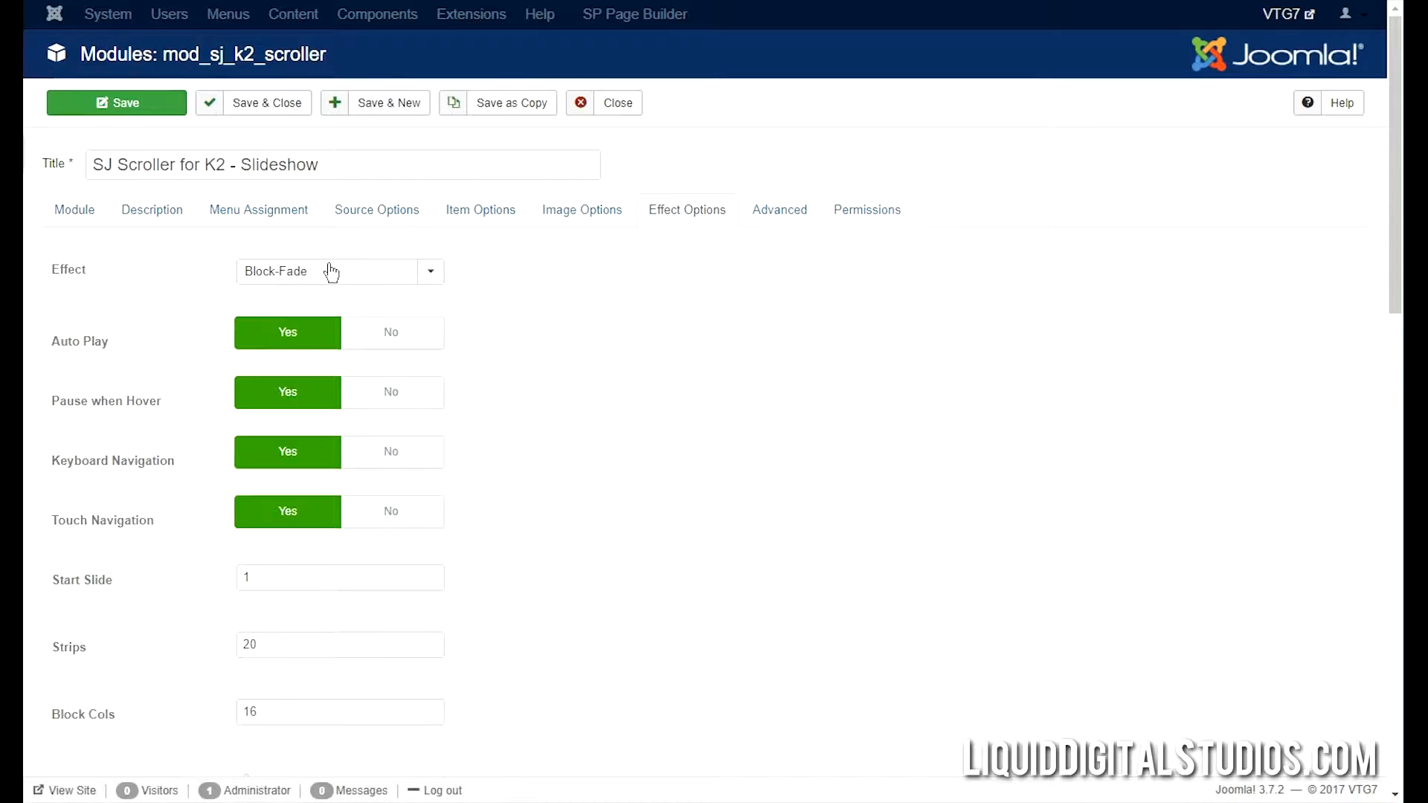
click(90, 213)
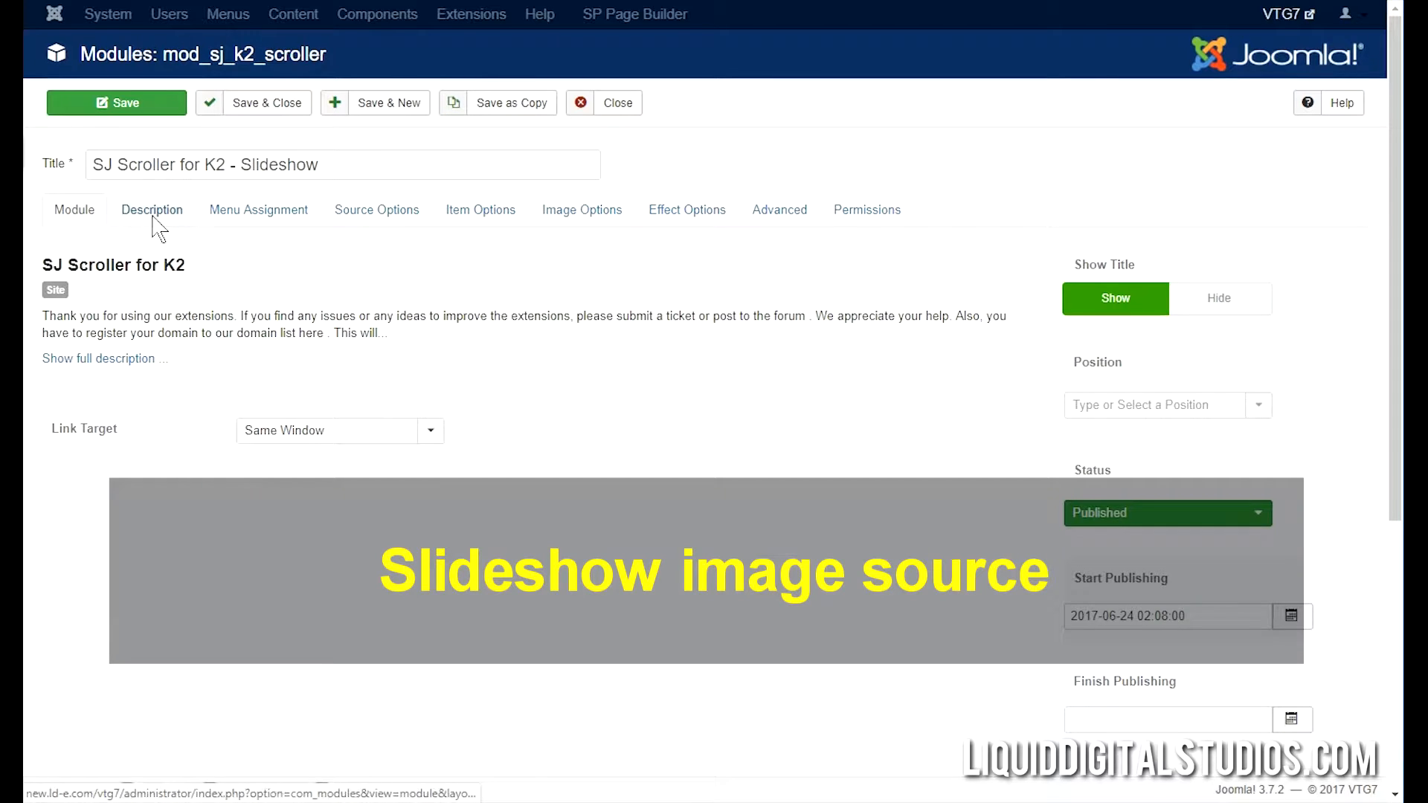
click(153, 221)
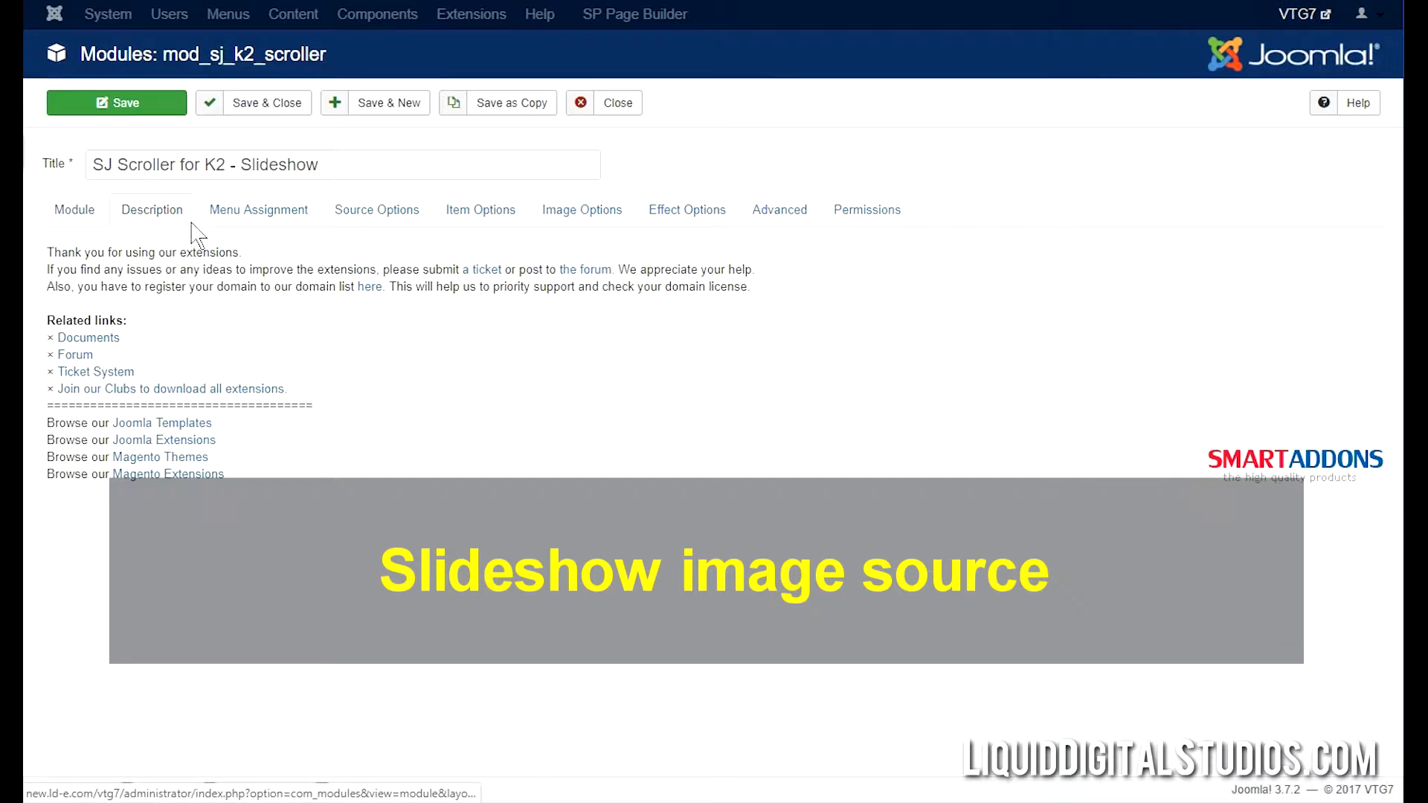
click(370, 219)
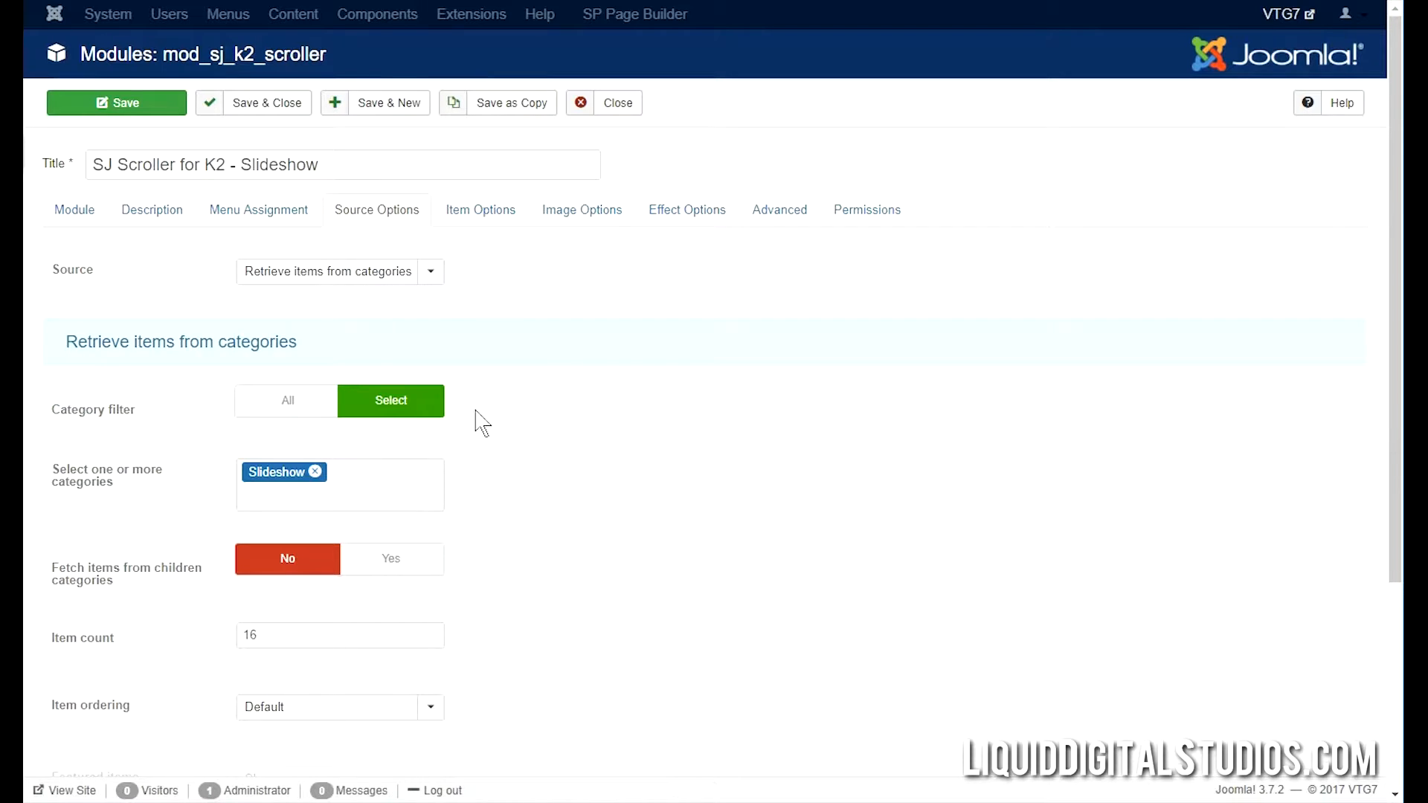
mouse_move(131, 478)
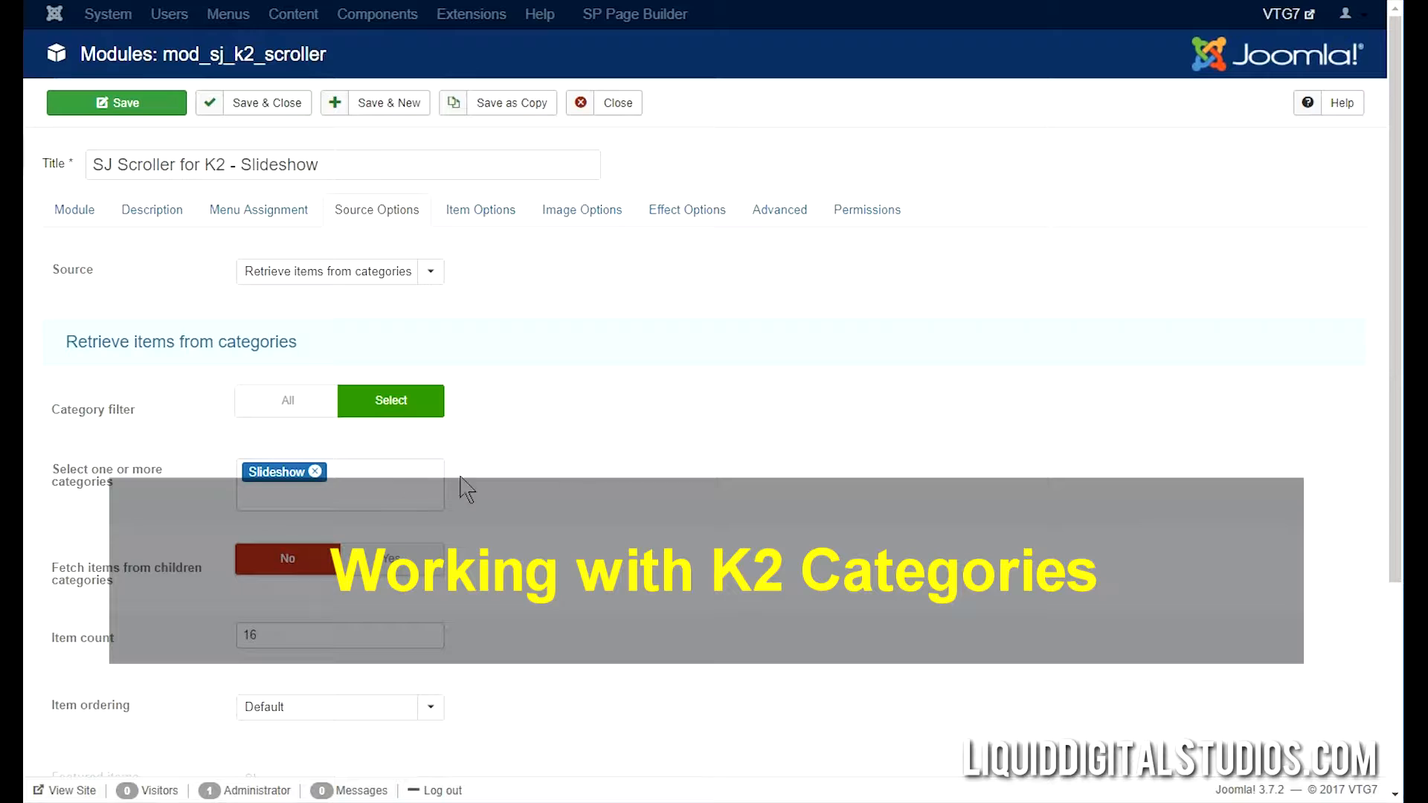
click(626, 107)
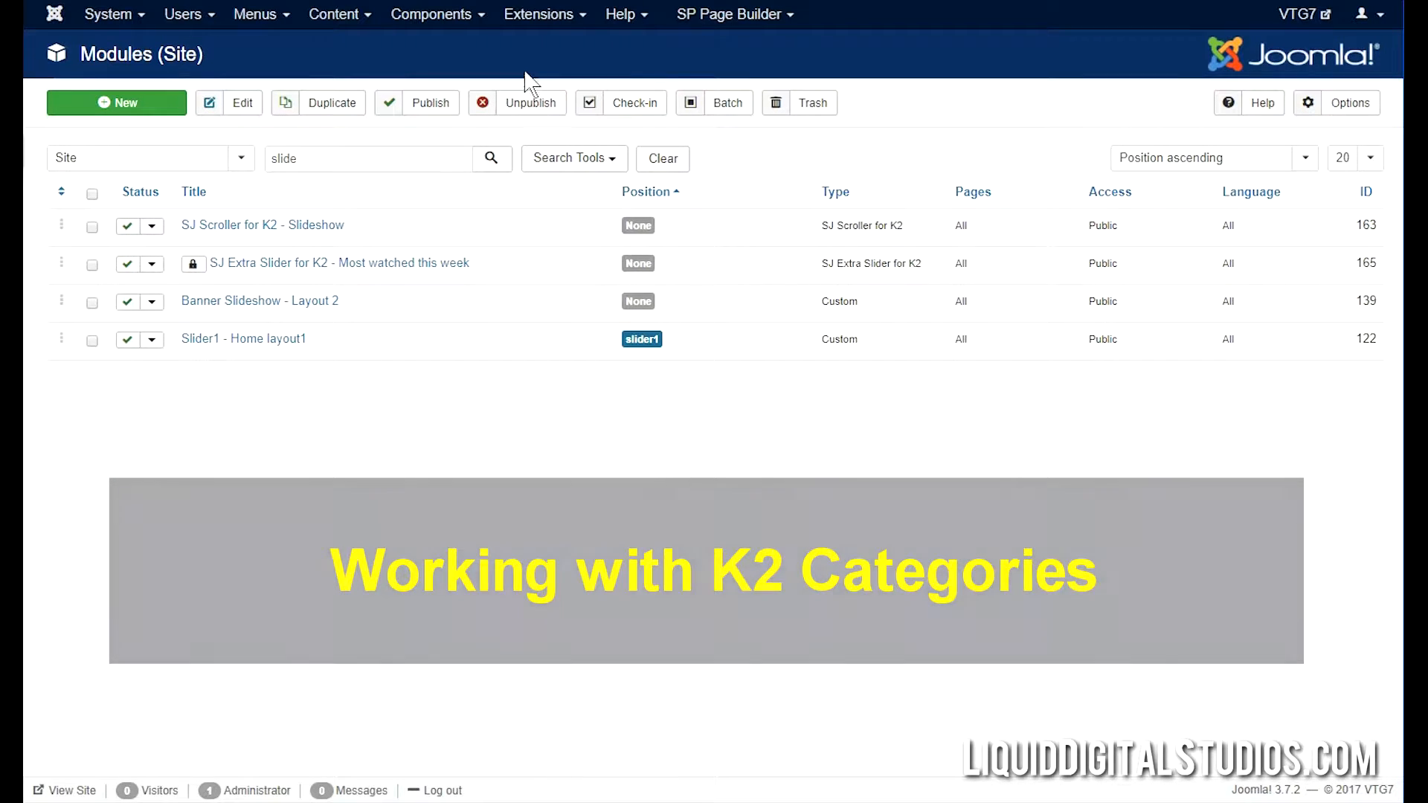
- Open the K2 categories list and clear its Slideshow category filter to view all categories
click(428, 14)
mouse_move(459, 142)
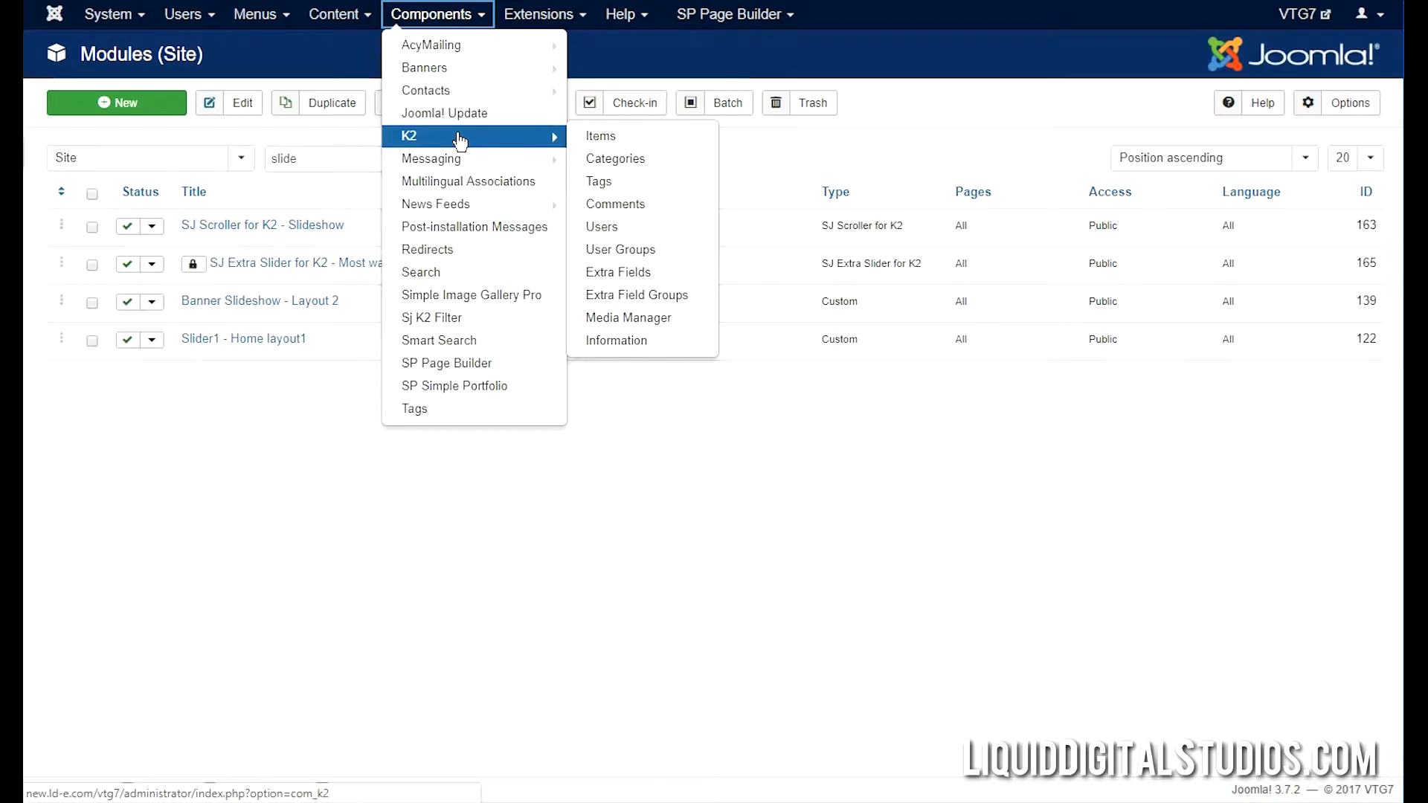
click(661, 165)
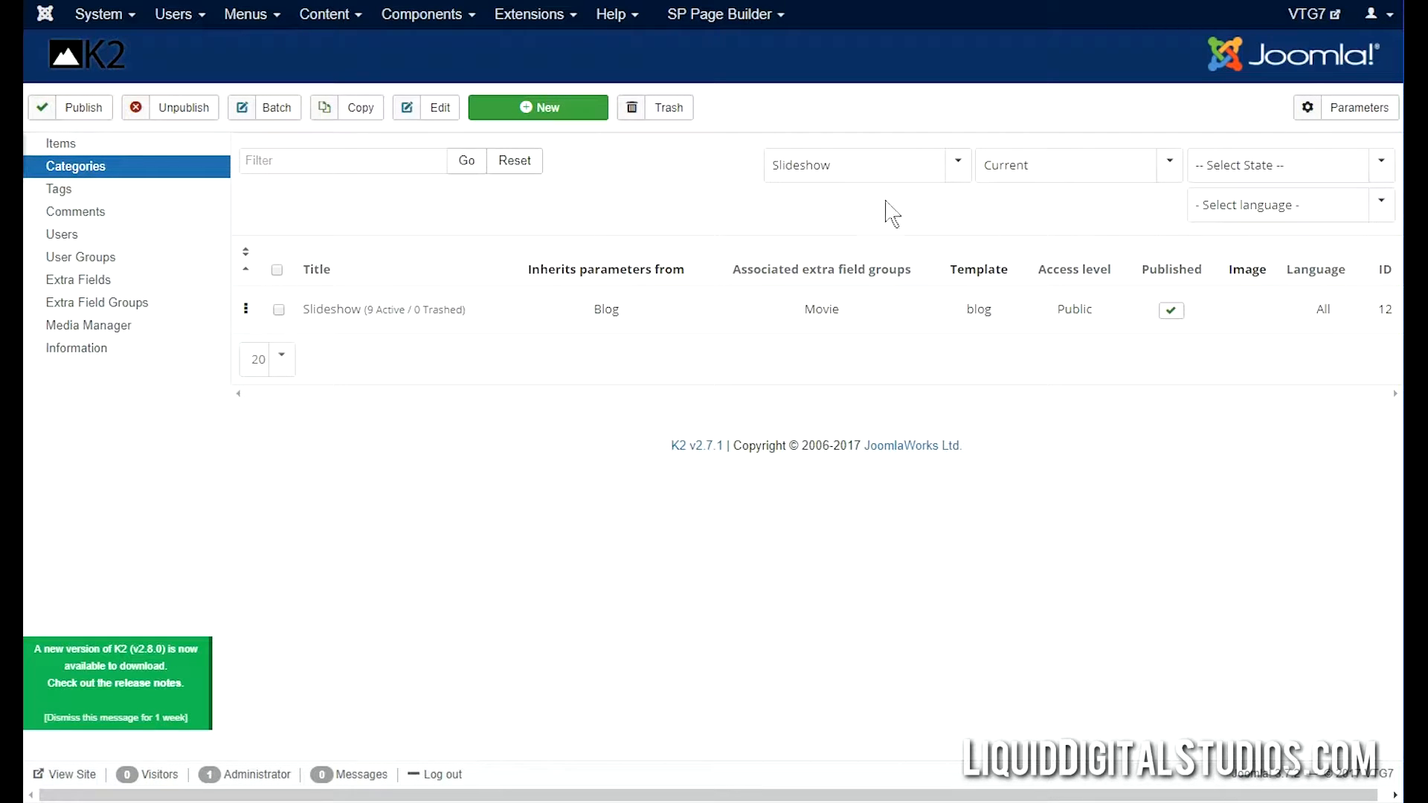
click(957, 167)
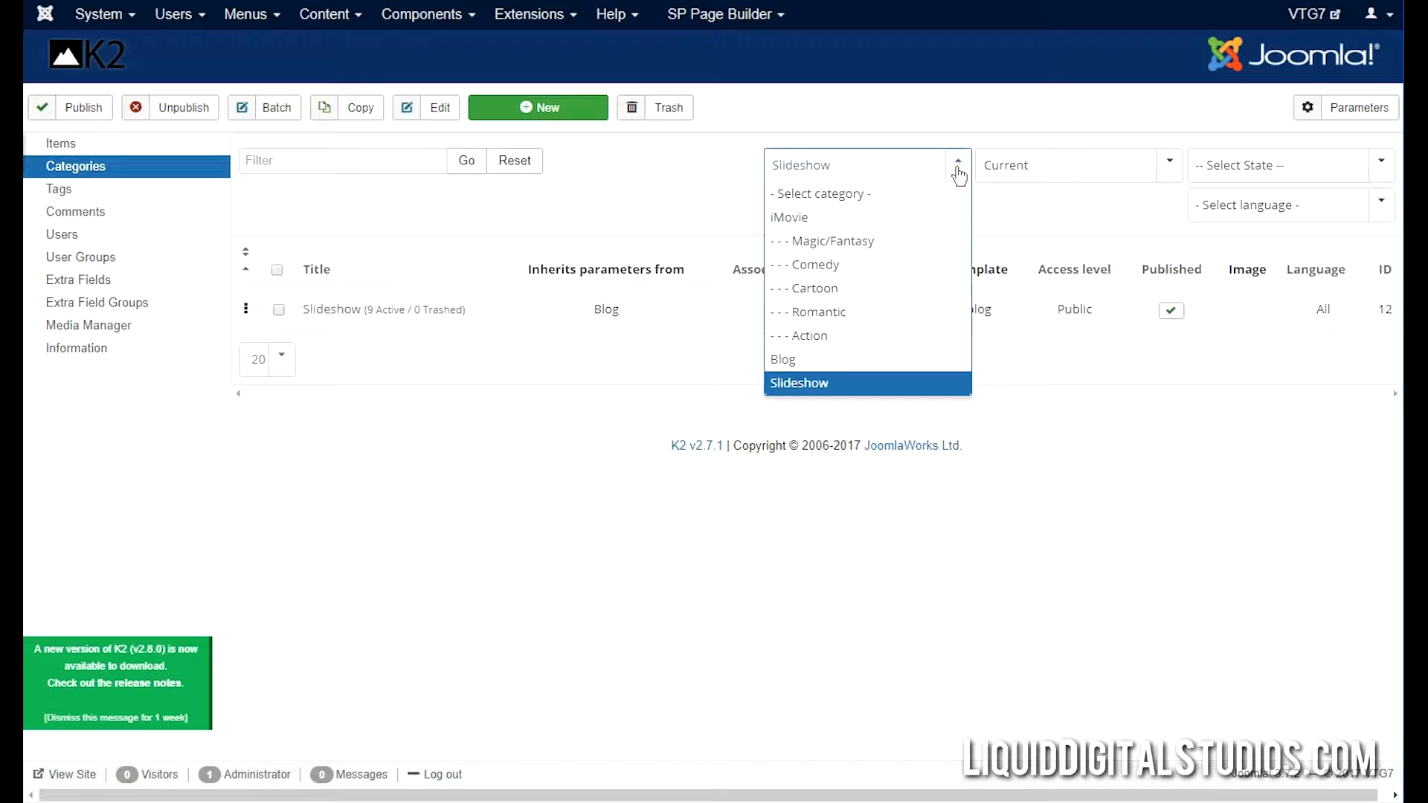
click(847, 194)
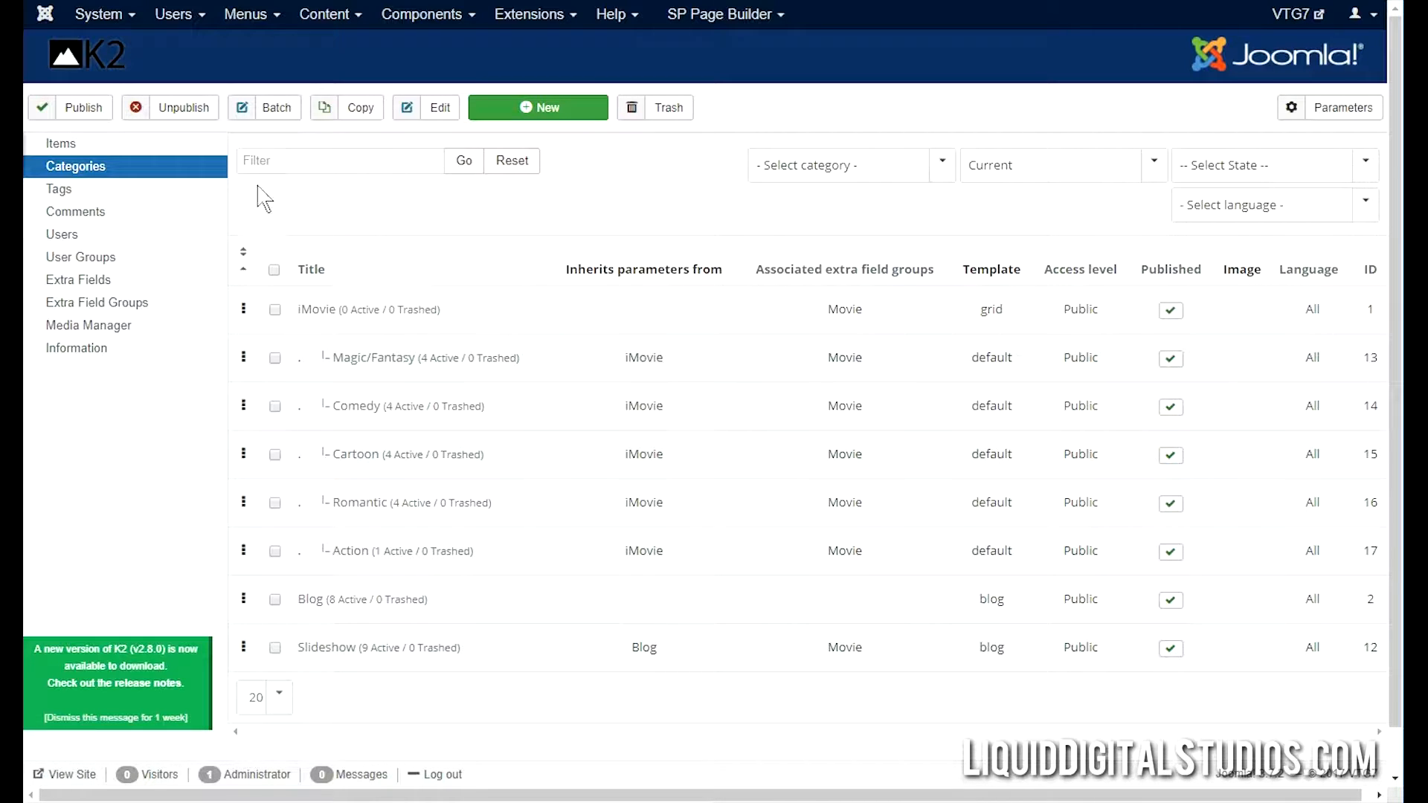
- Open the K2 items list, look through the available menus and return to the control panel
click(81, 151)
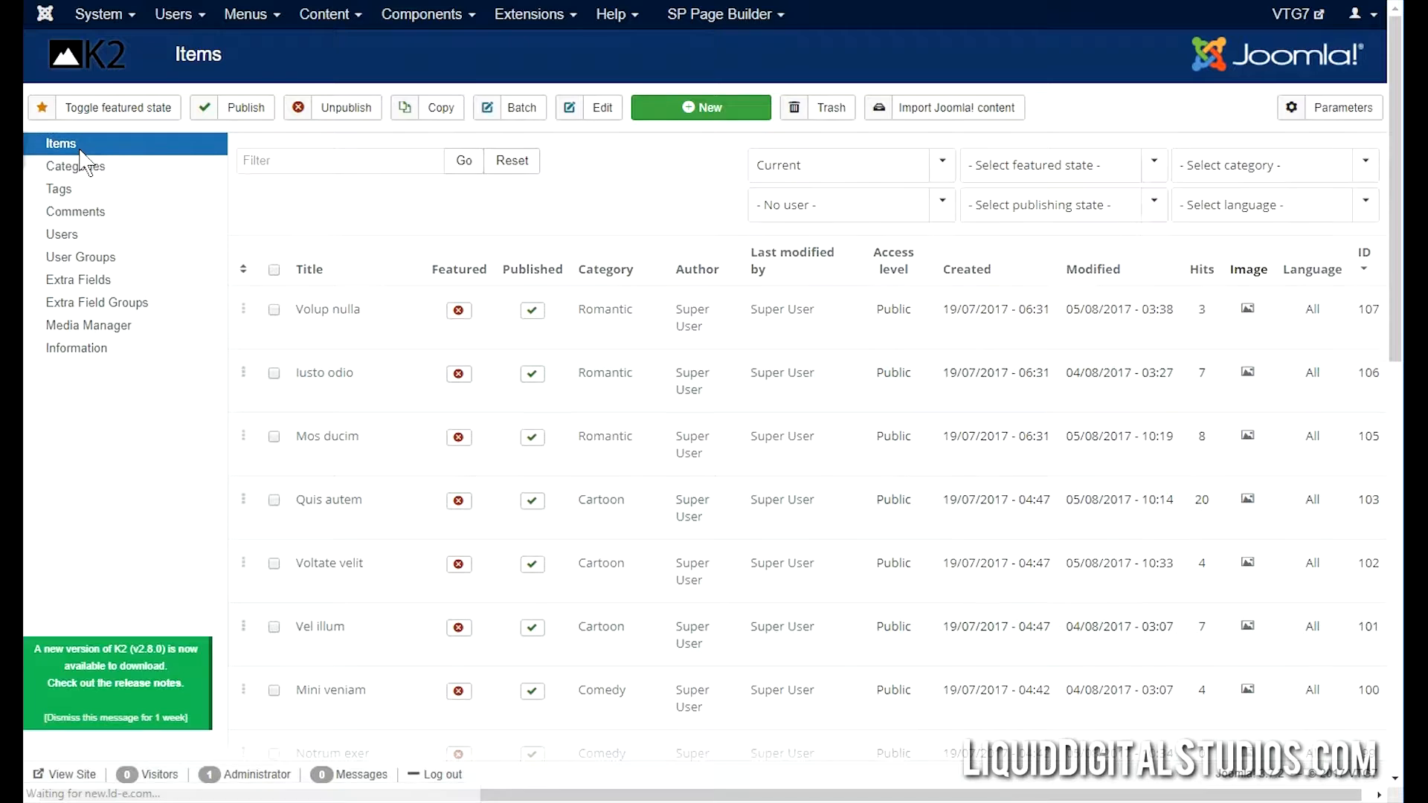
click(536, 28)
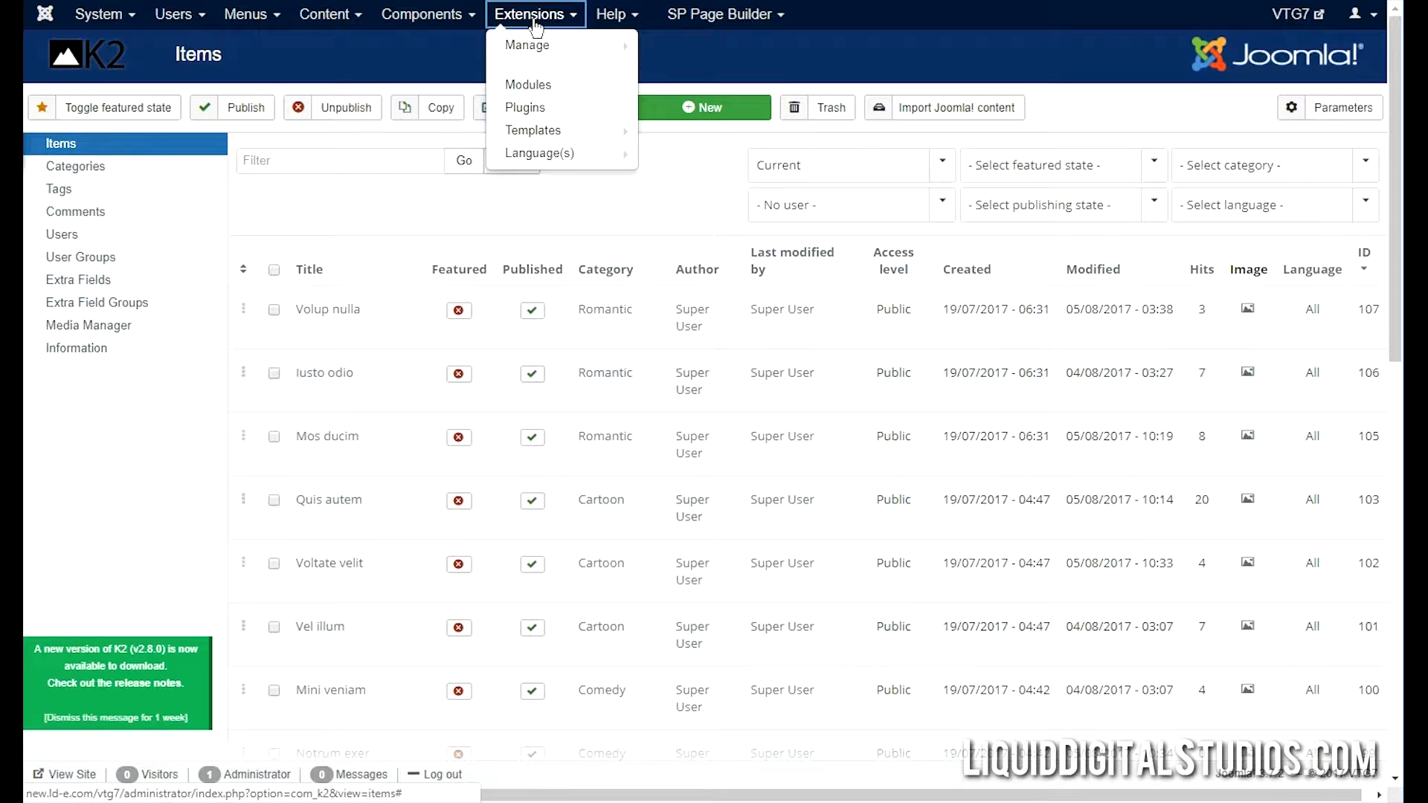
click(463, 18)
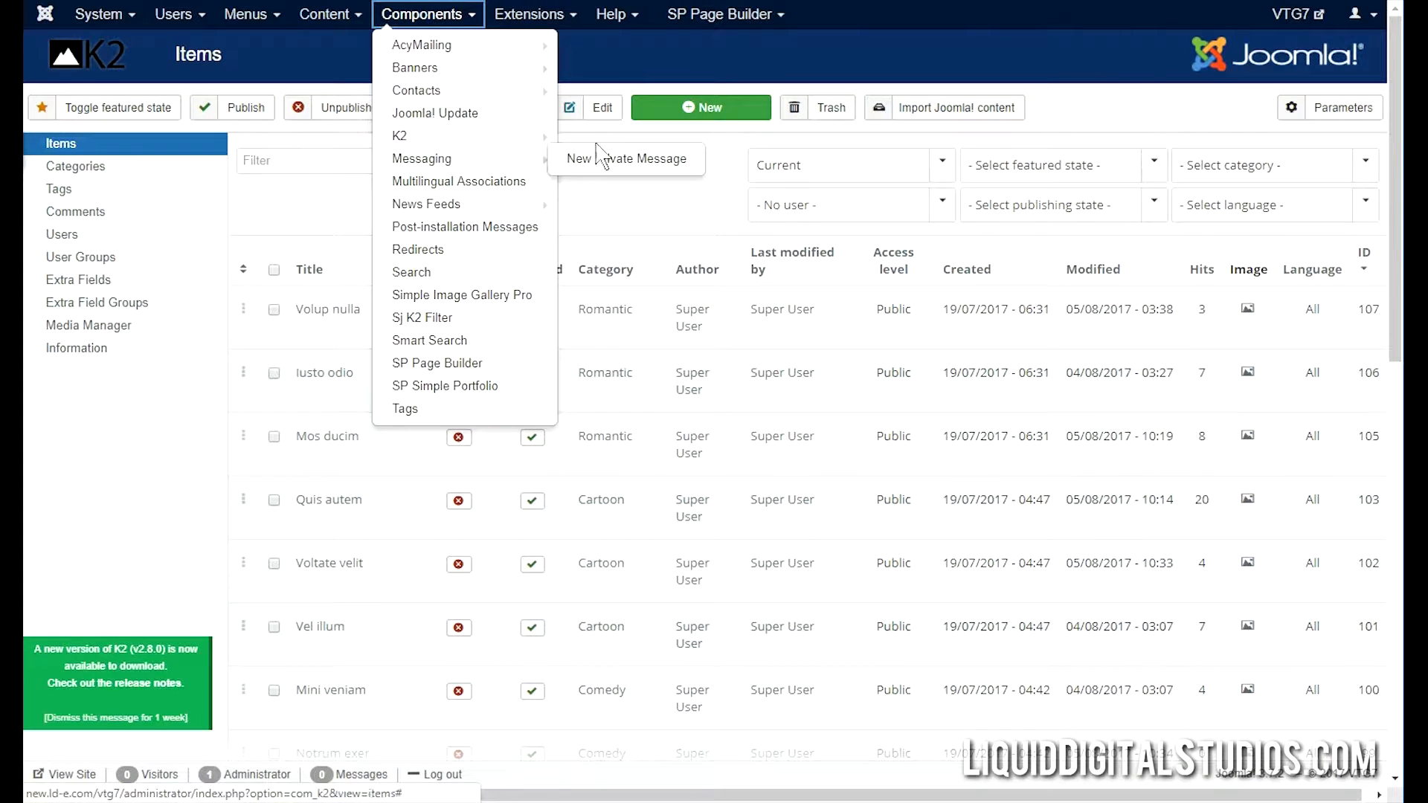
mouse_move(541, 136)
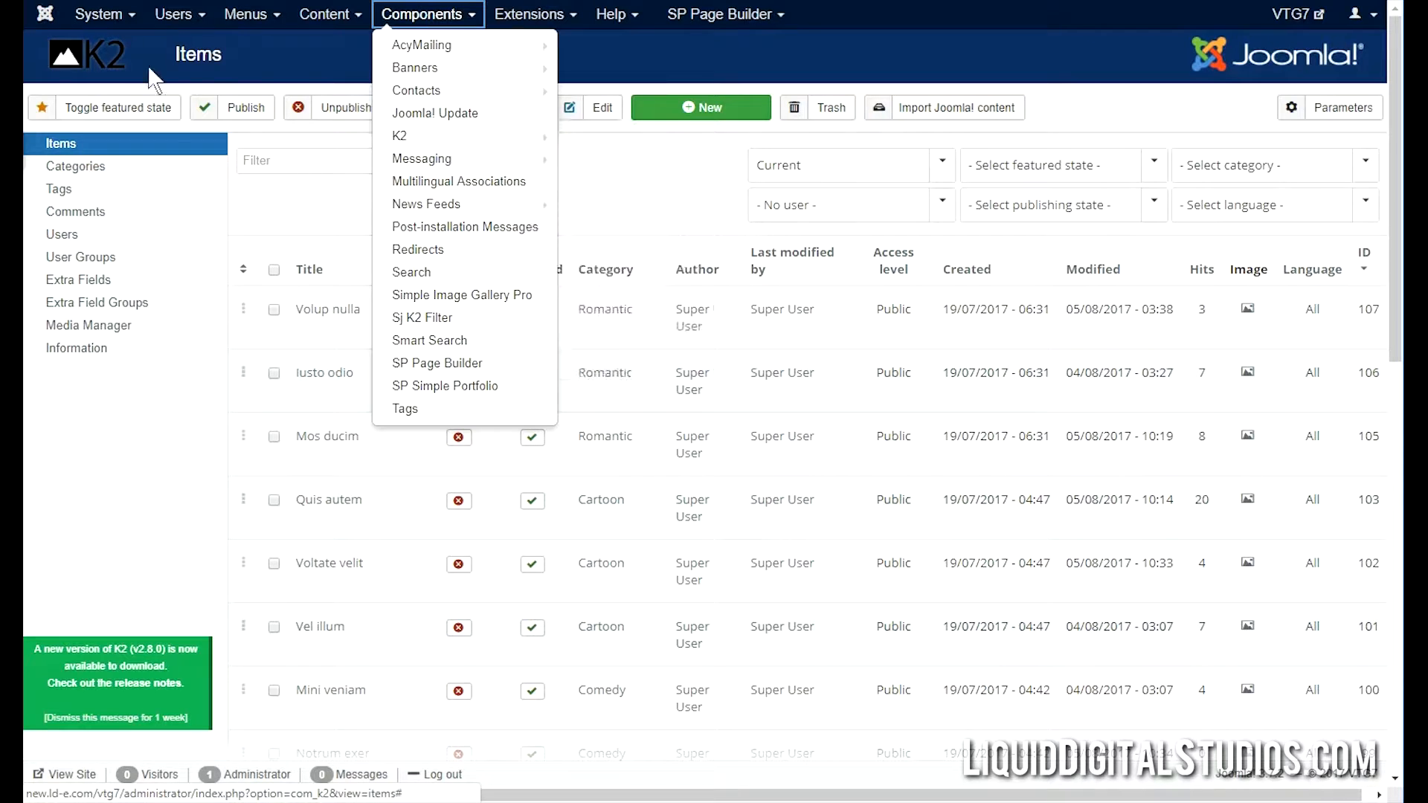
click(98, 15)
click(96, 47)
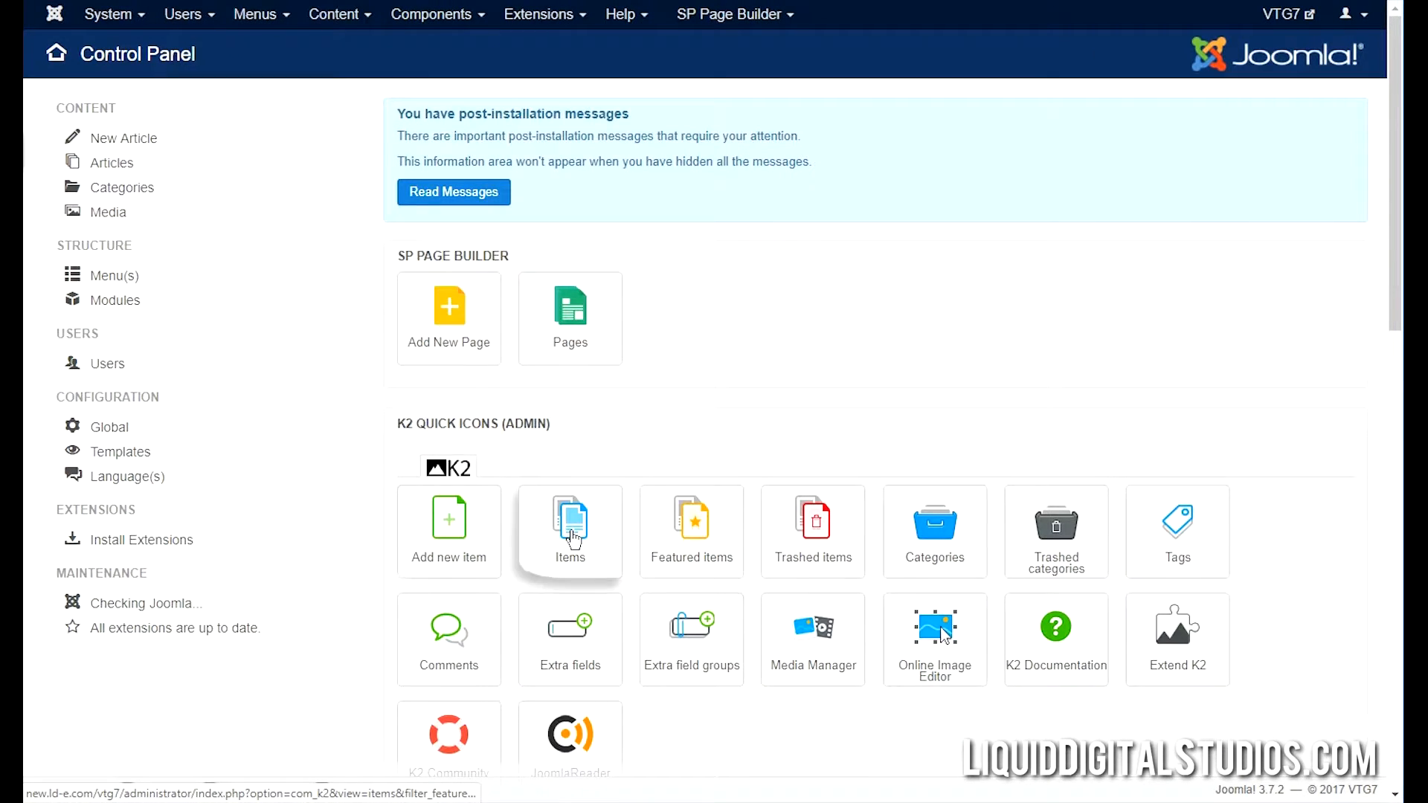
- Open the K2 items list from the control panel and filter it by the Slideshow category
click(568, 591)
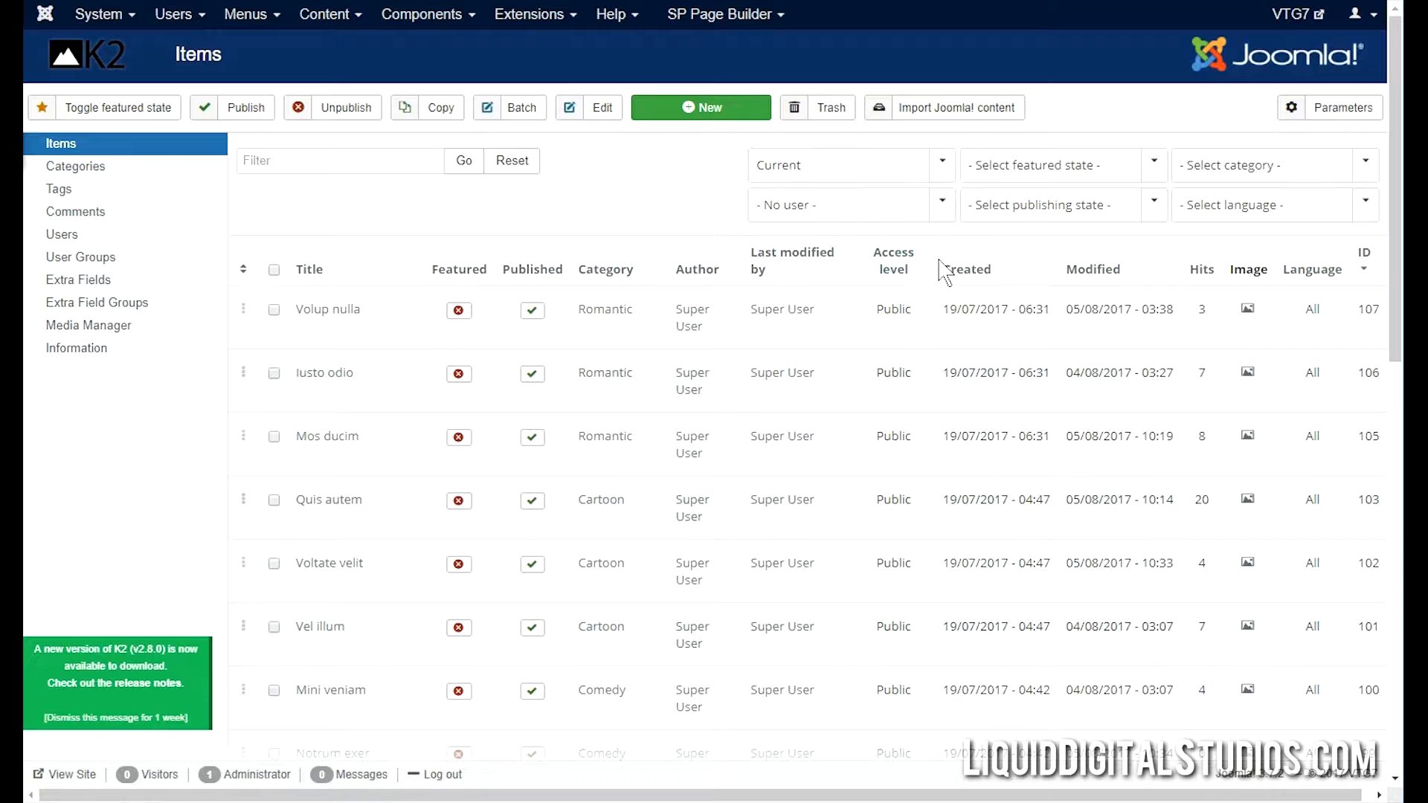
click(1366, 166)
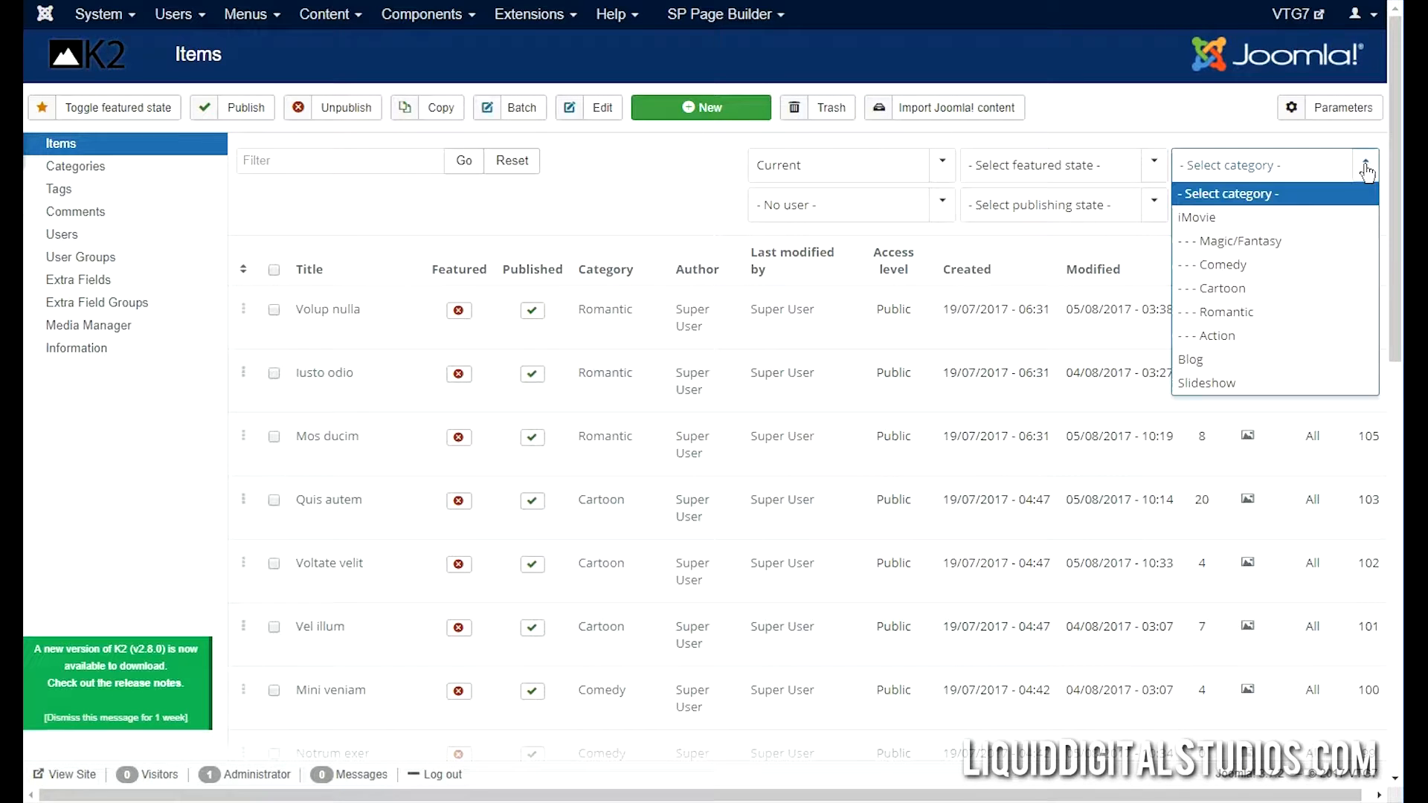
click(1190, 383)
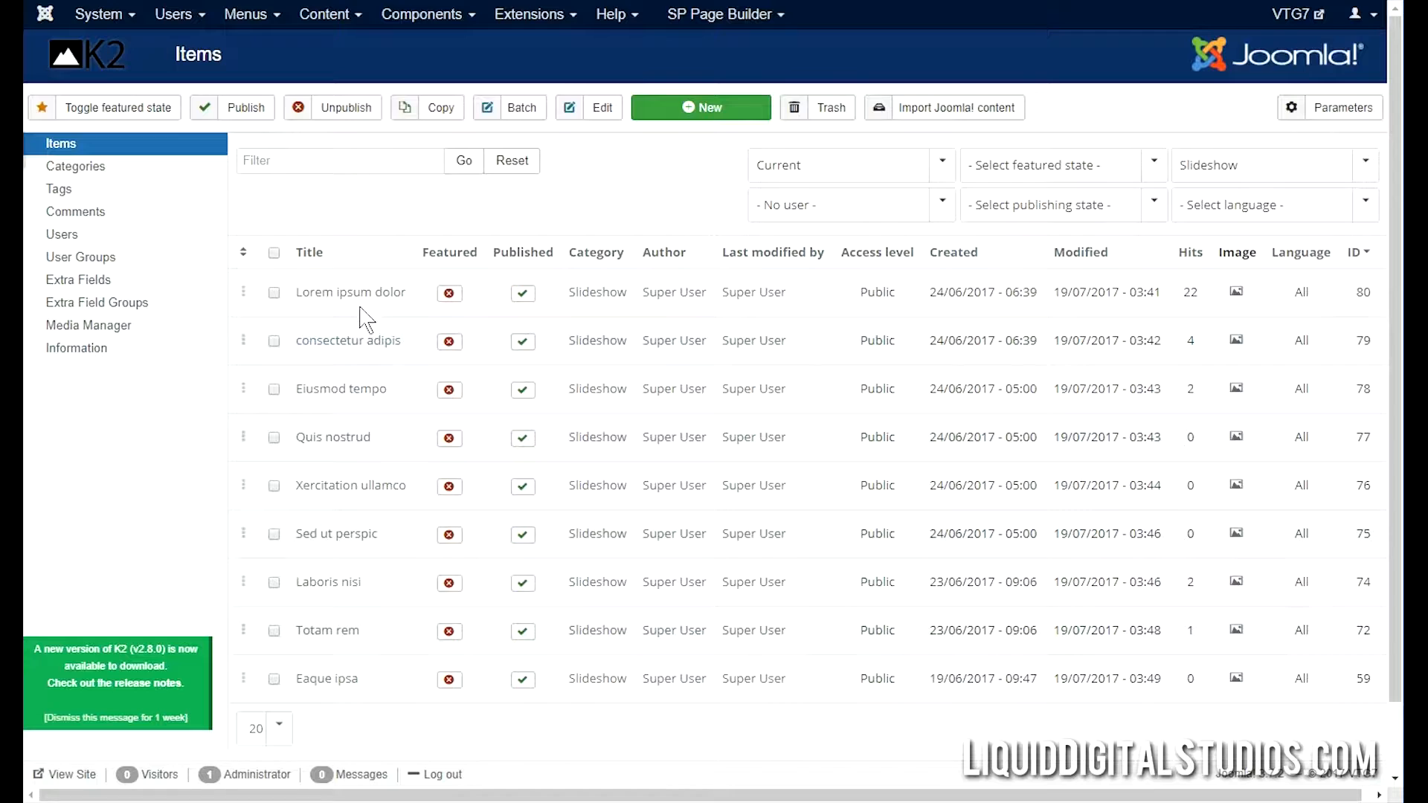
- Open the "Lorem ipsum dolor" slideshow item for editing and change its title to "Slide 1"
click(354, 298)
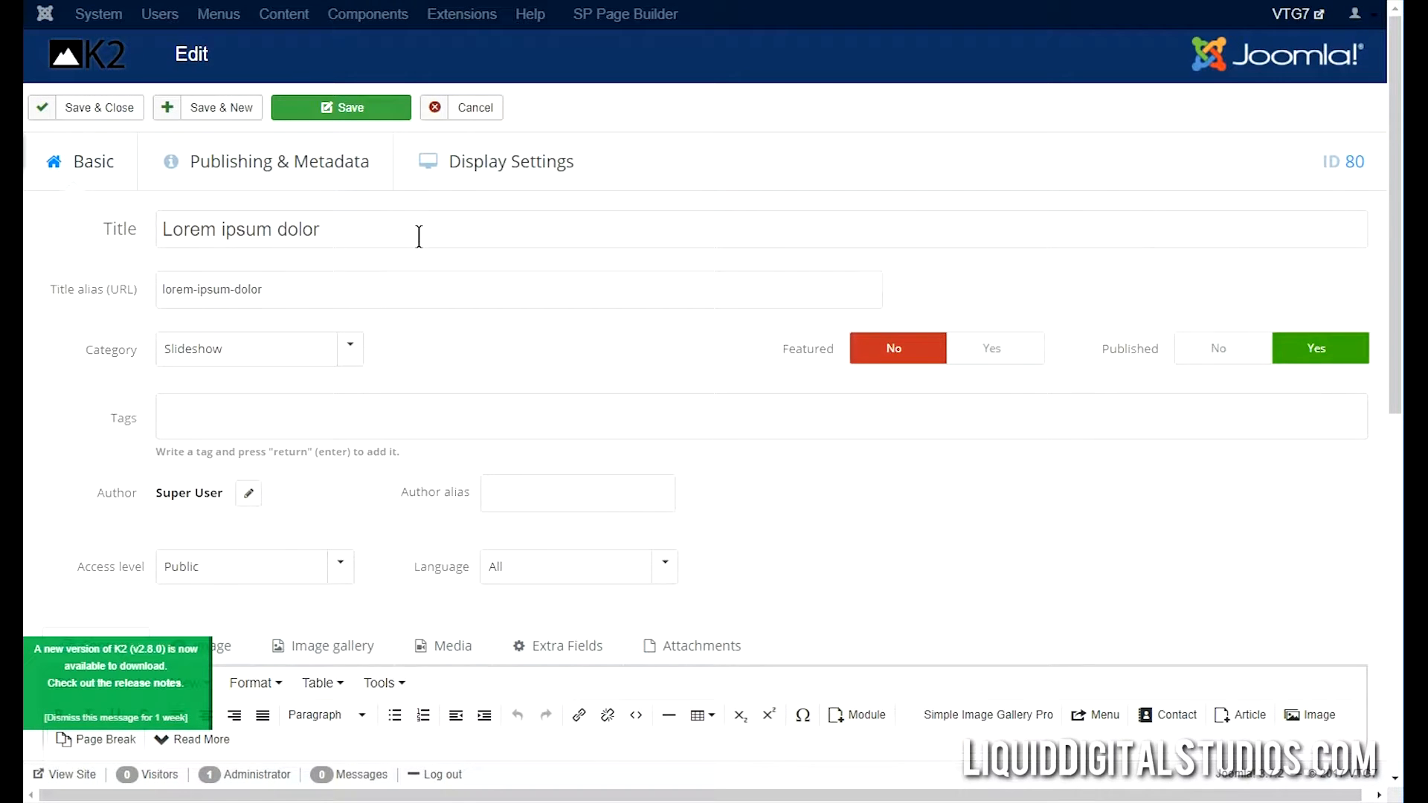
drag(419, 238, 45, 231)
text(Slide 1)
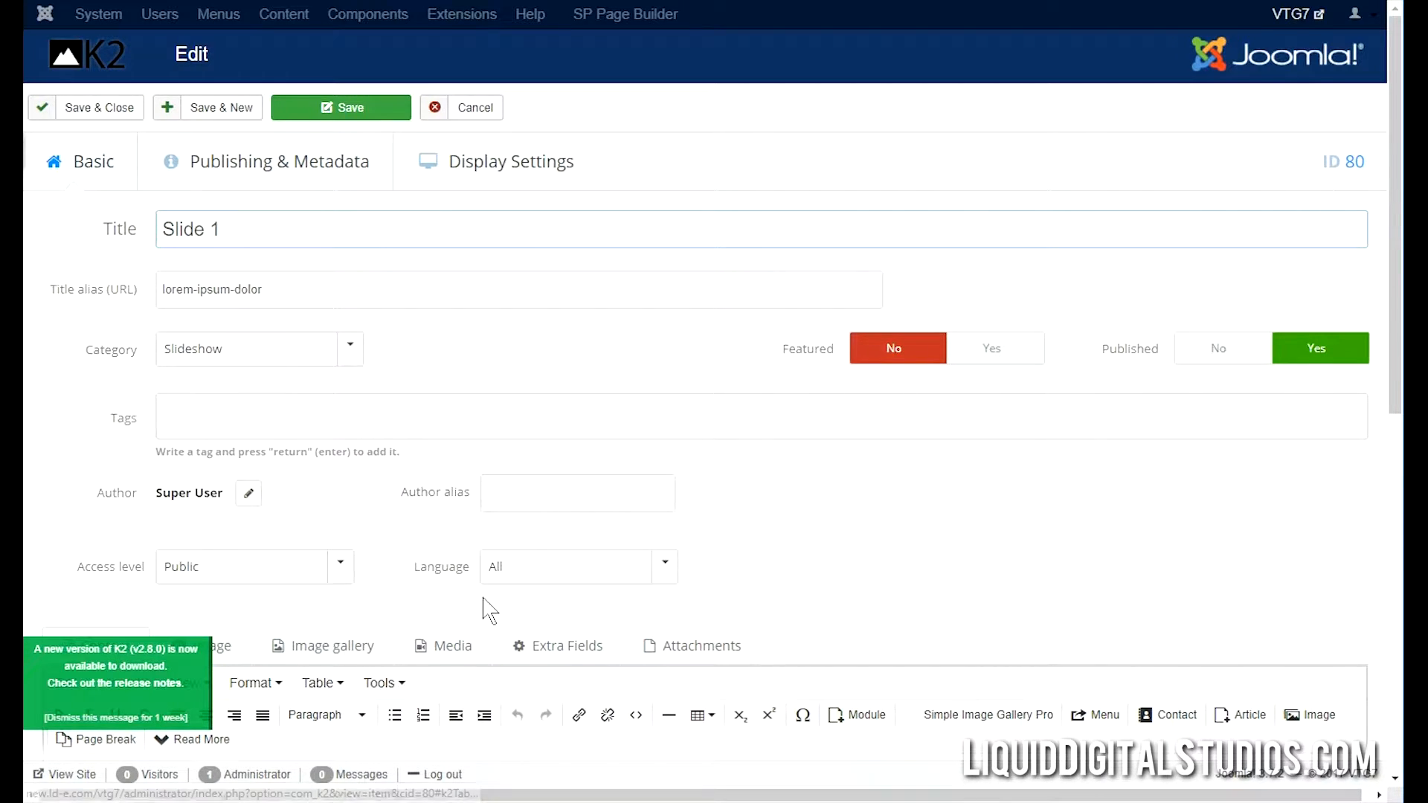
- Replace the Slide 1 item image with Cover-02-src.jpg, viewing the image files as larger thumbnails, and save the item
scroll(485, 605, down, 3)
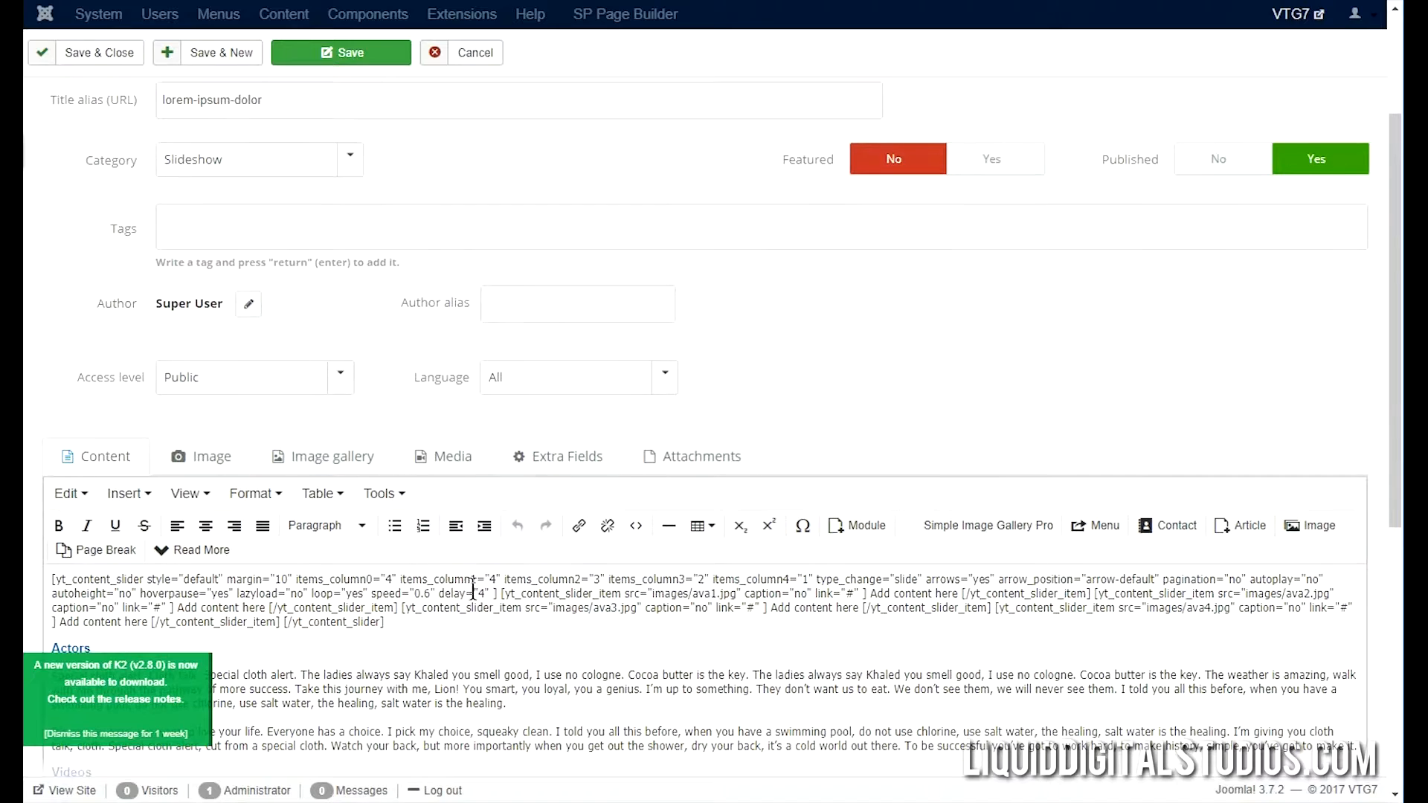
click(217, 464)
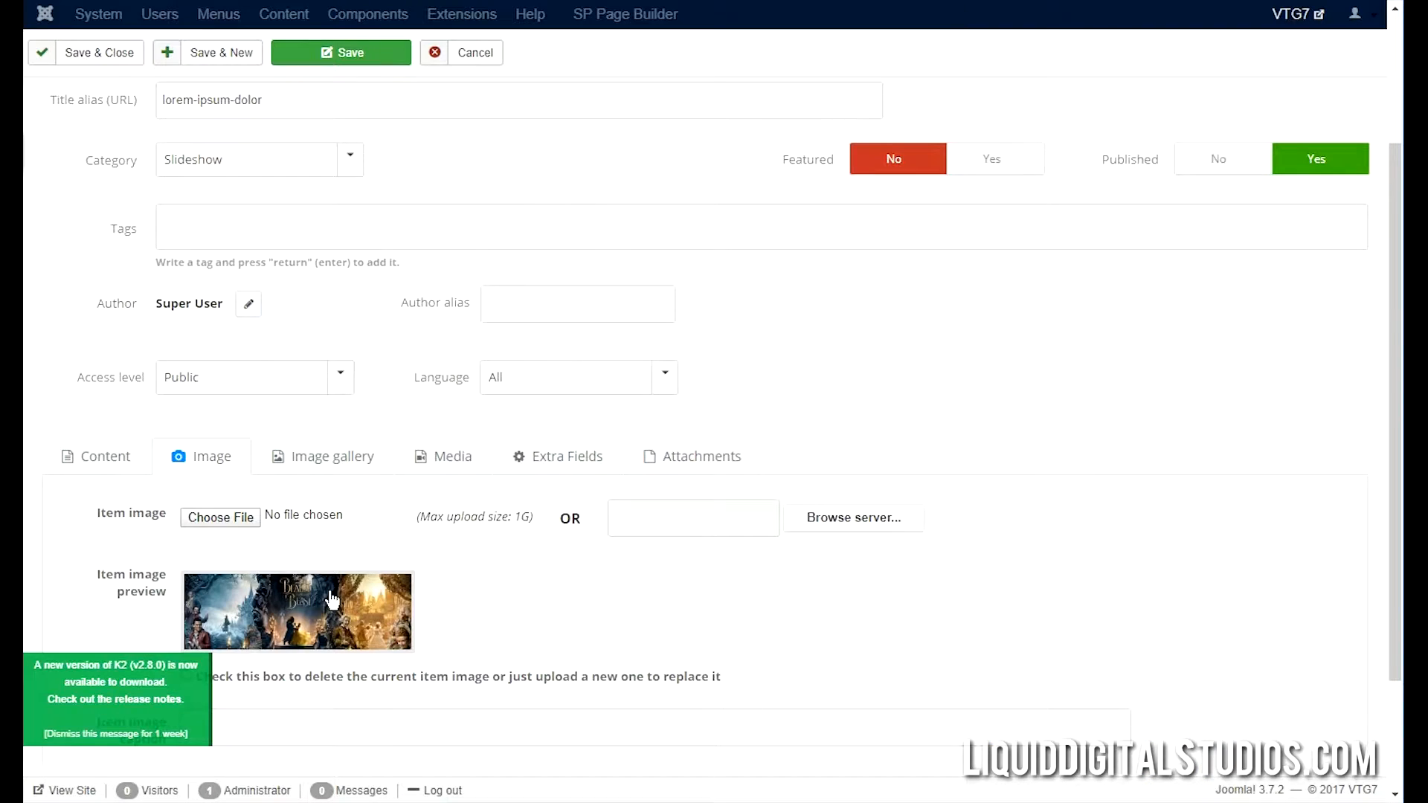
click(238, 523)
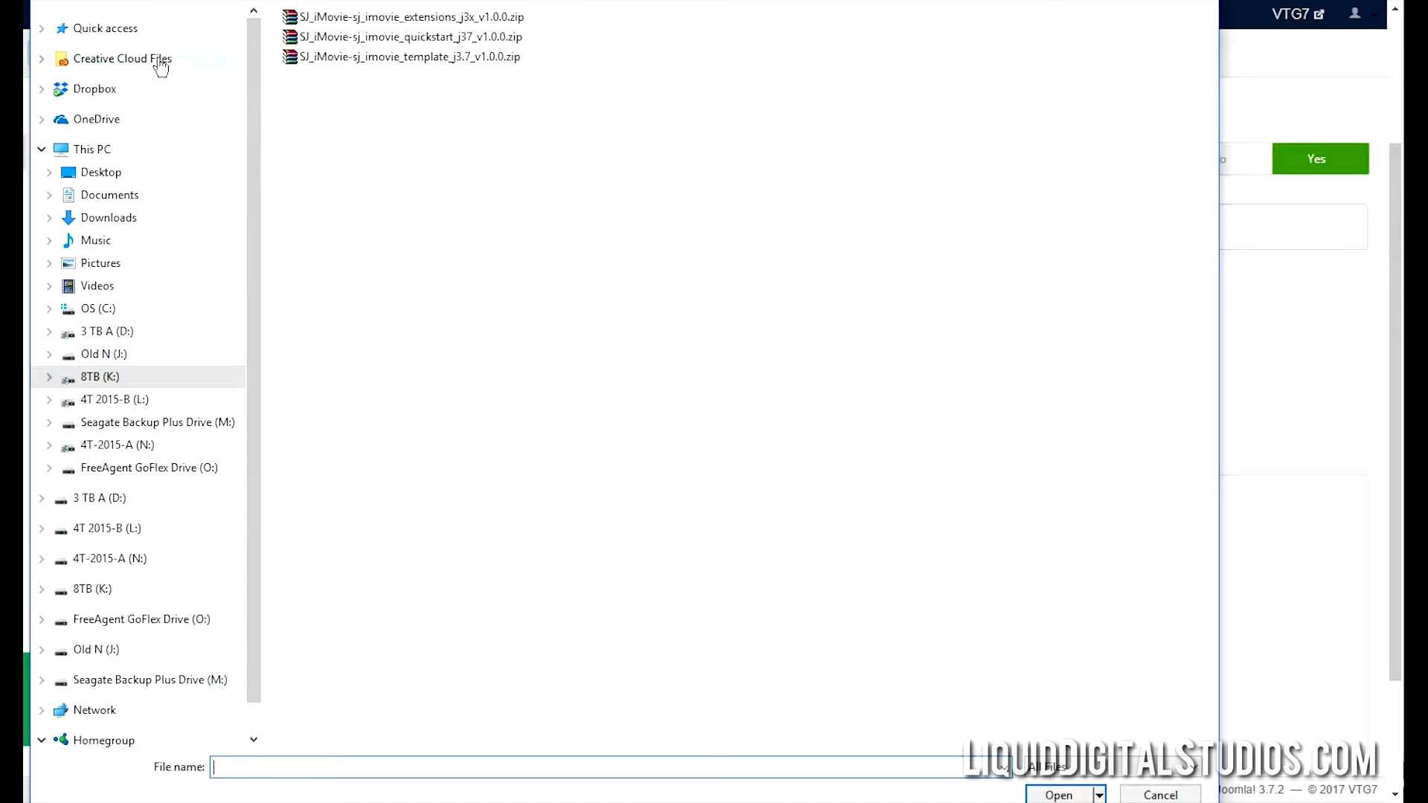
double_click(344, 38)
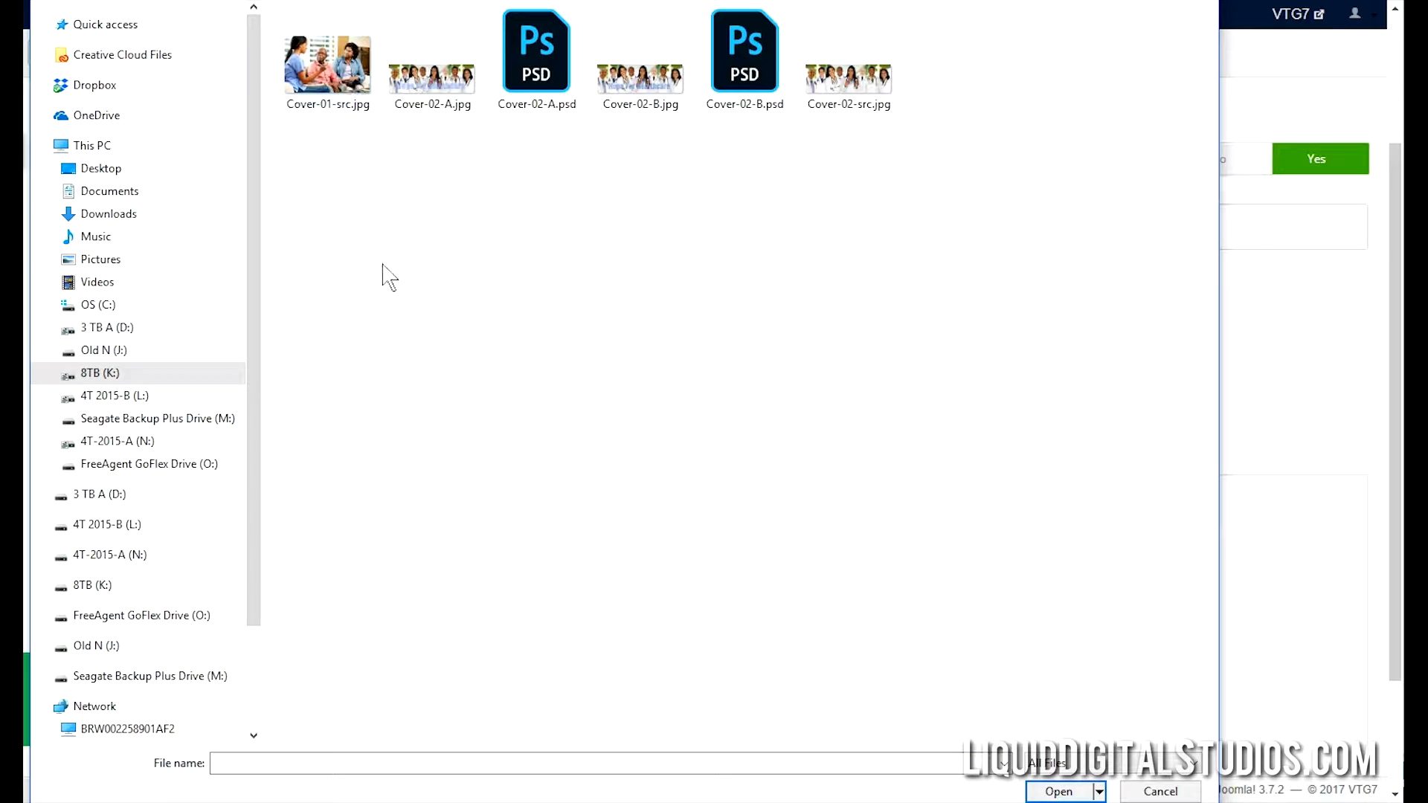
right_click(764, 221)
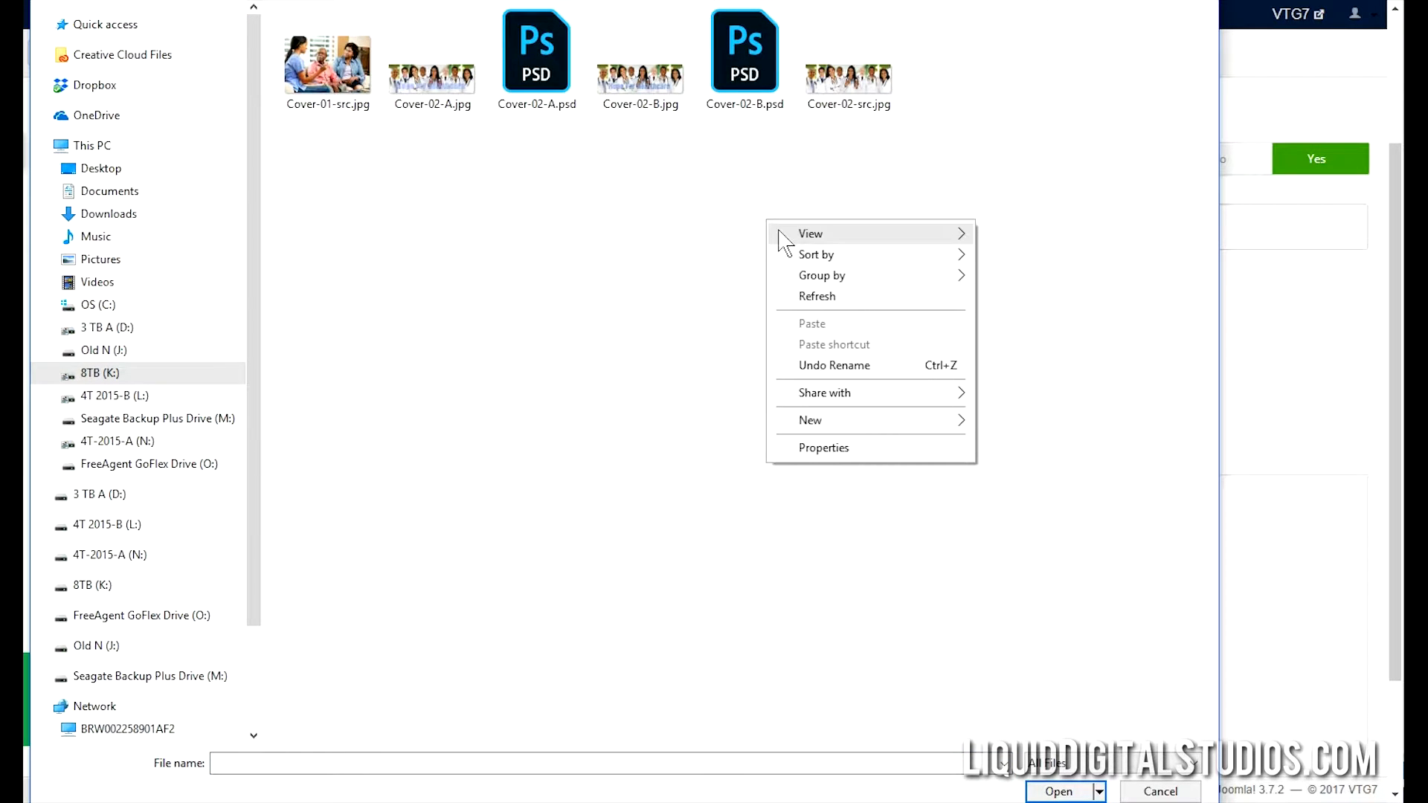
mouse_move(781, 232)
click(1042, 234)
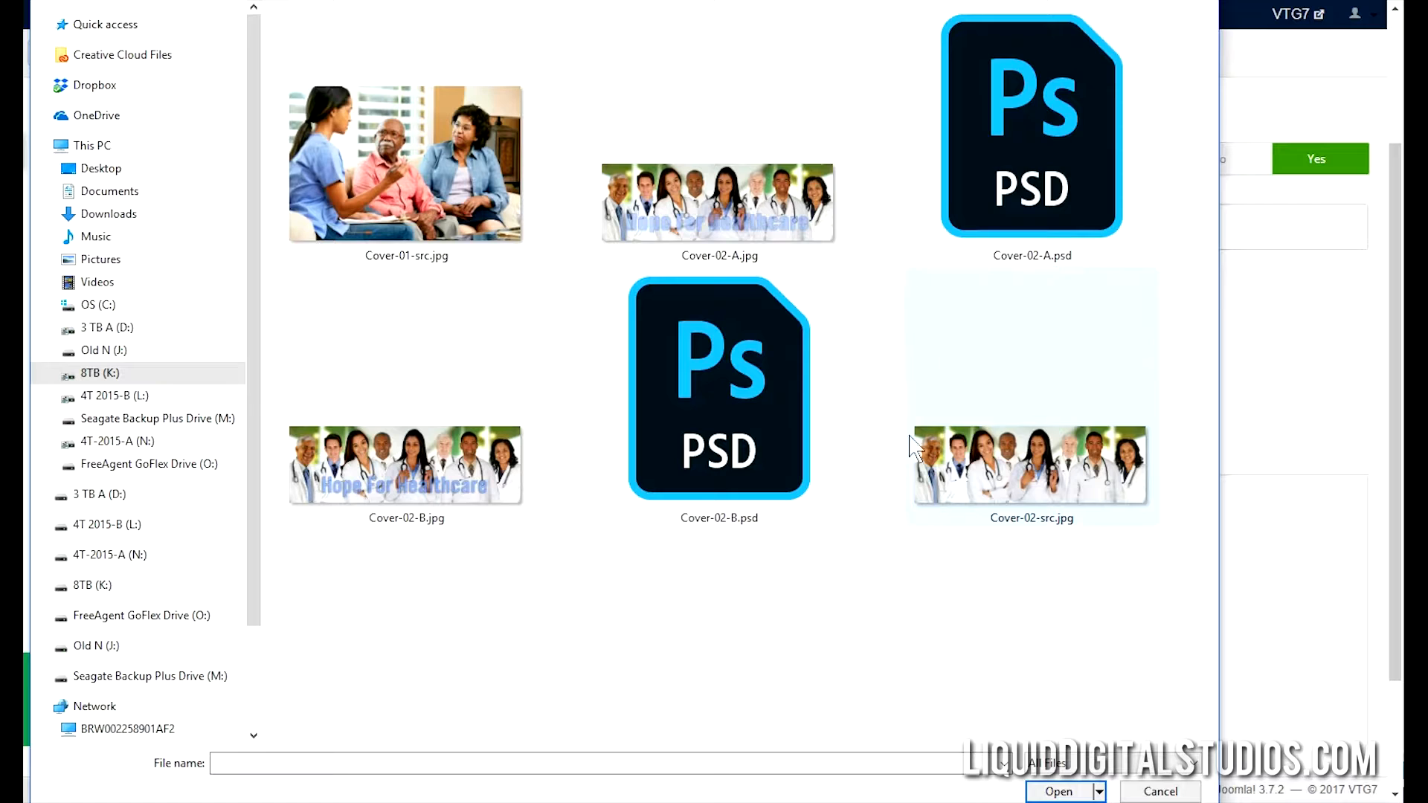
double_click(980, 478)
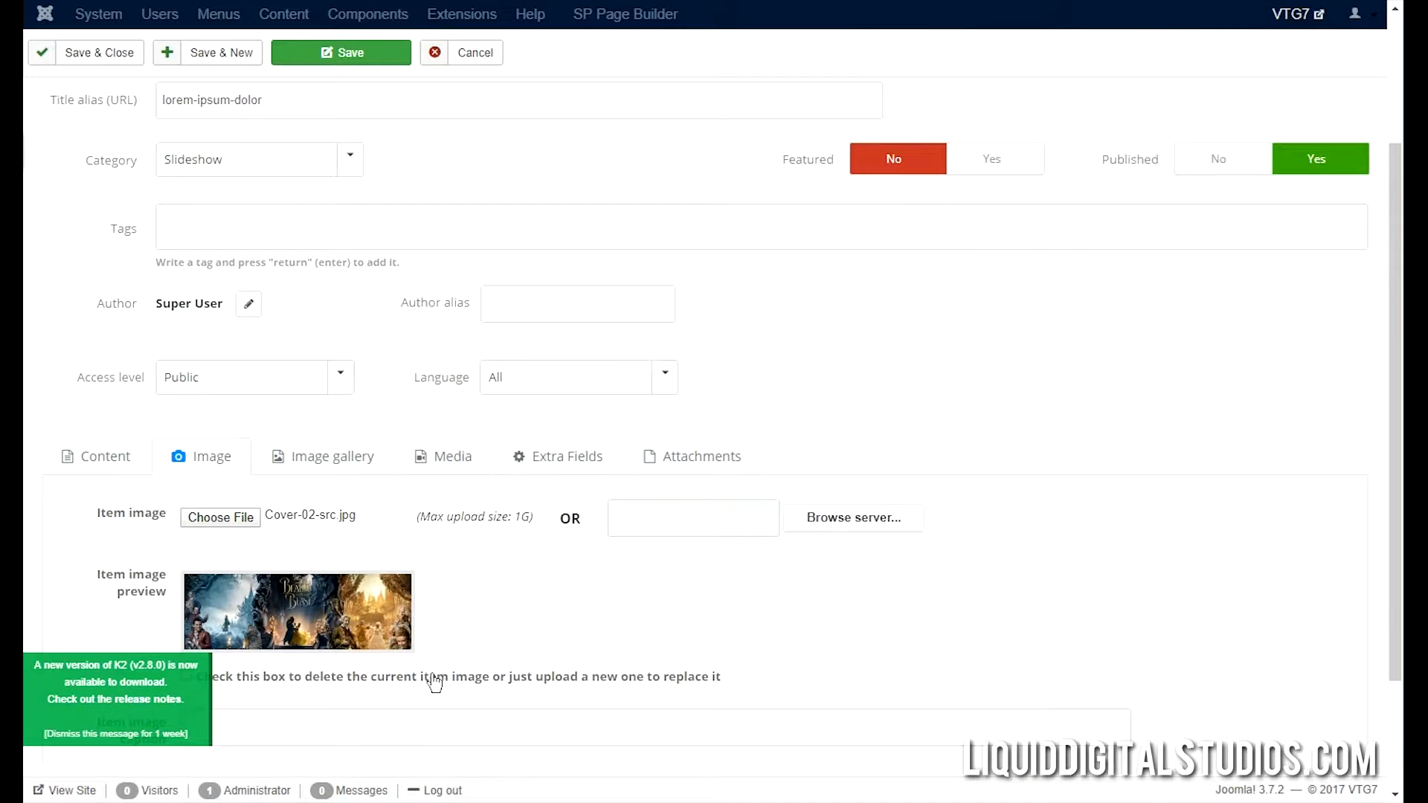
click(367, 64)
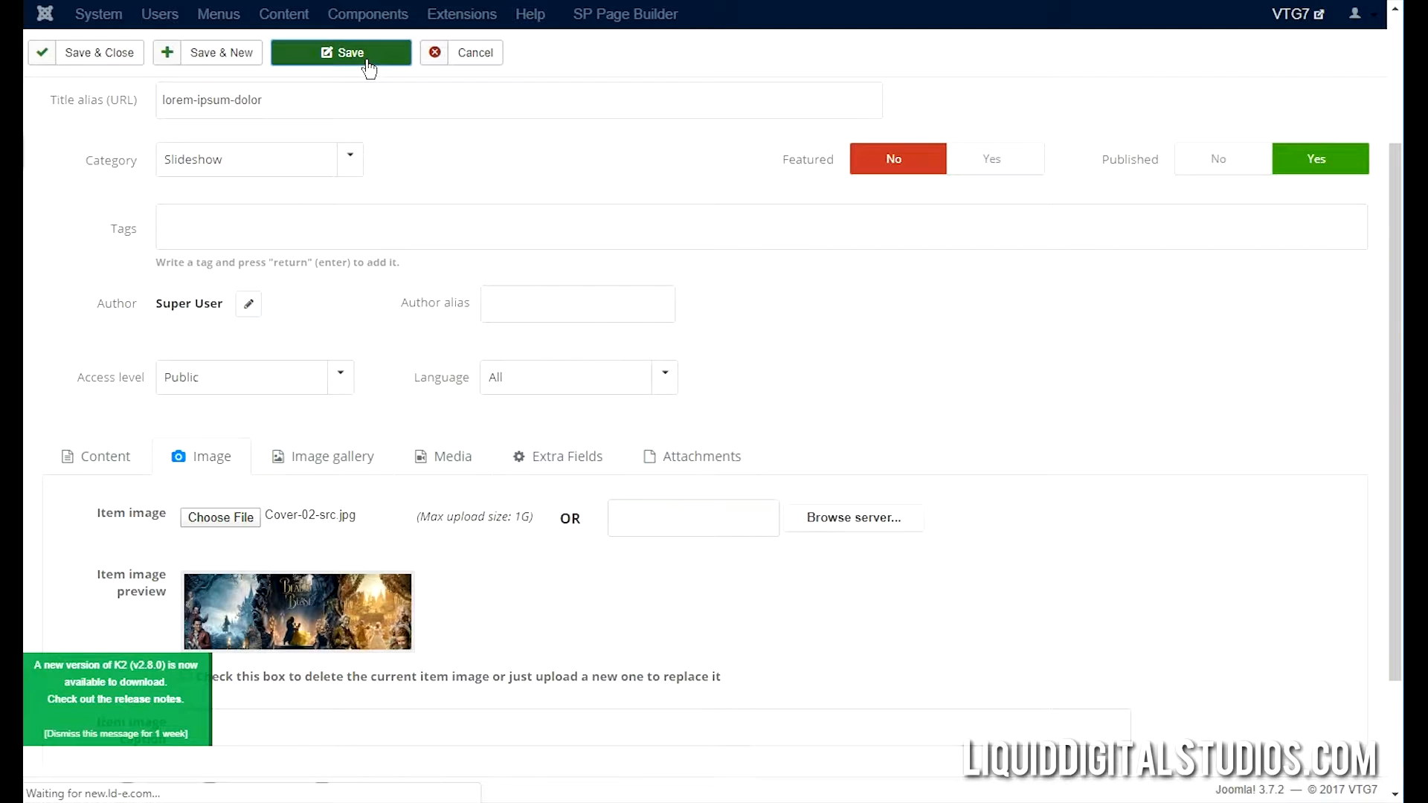
- Check the saved item image preview and reload the site's home page to inspect the slideshow
scroll(417, 376, down, 5)
click(227, 337)
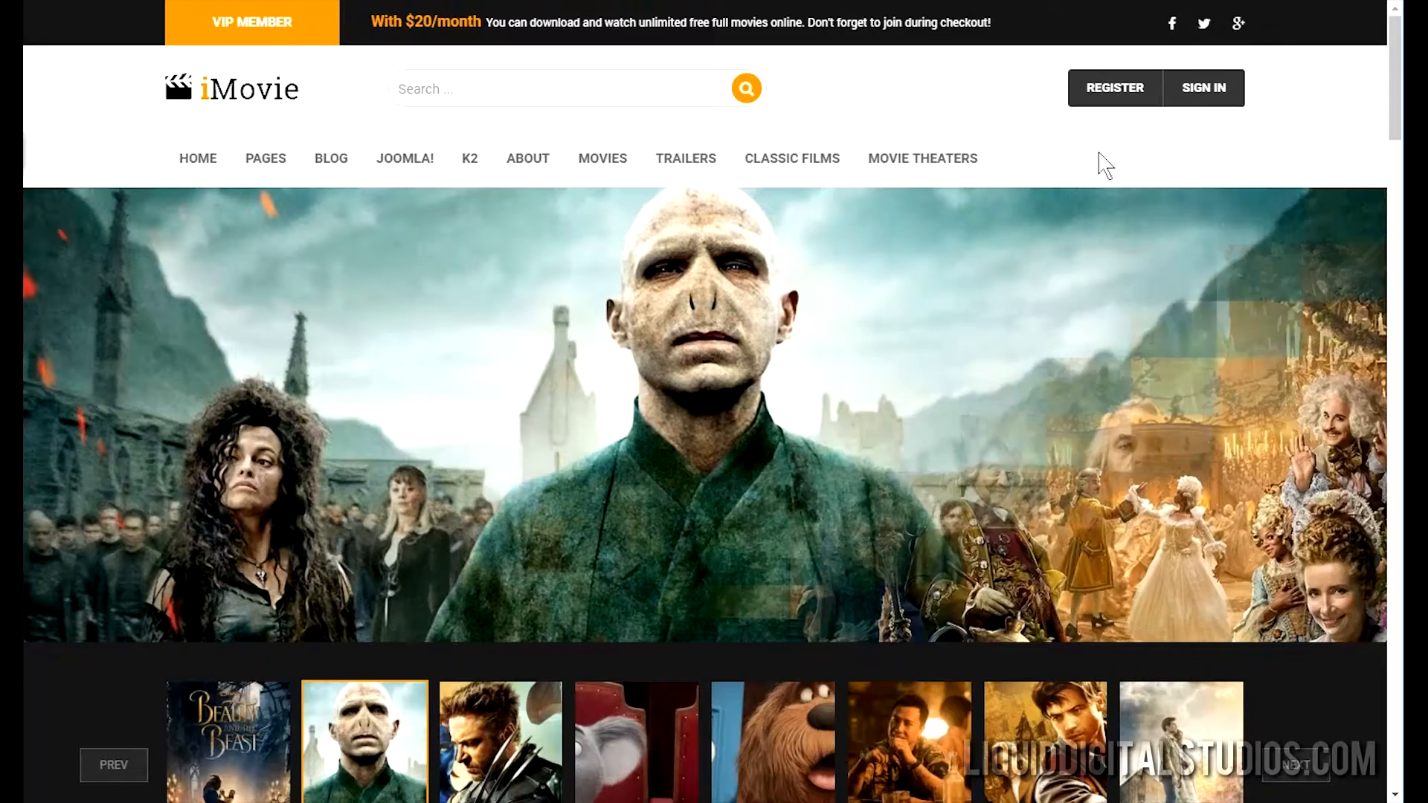
mouse_move(201, 173)
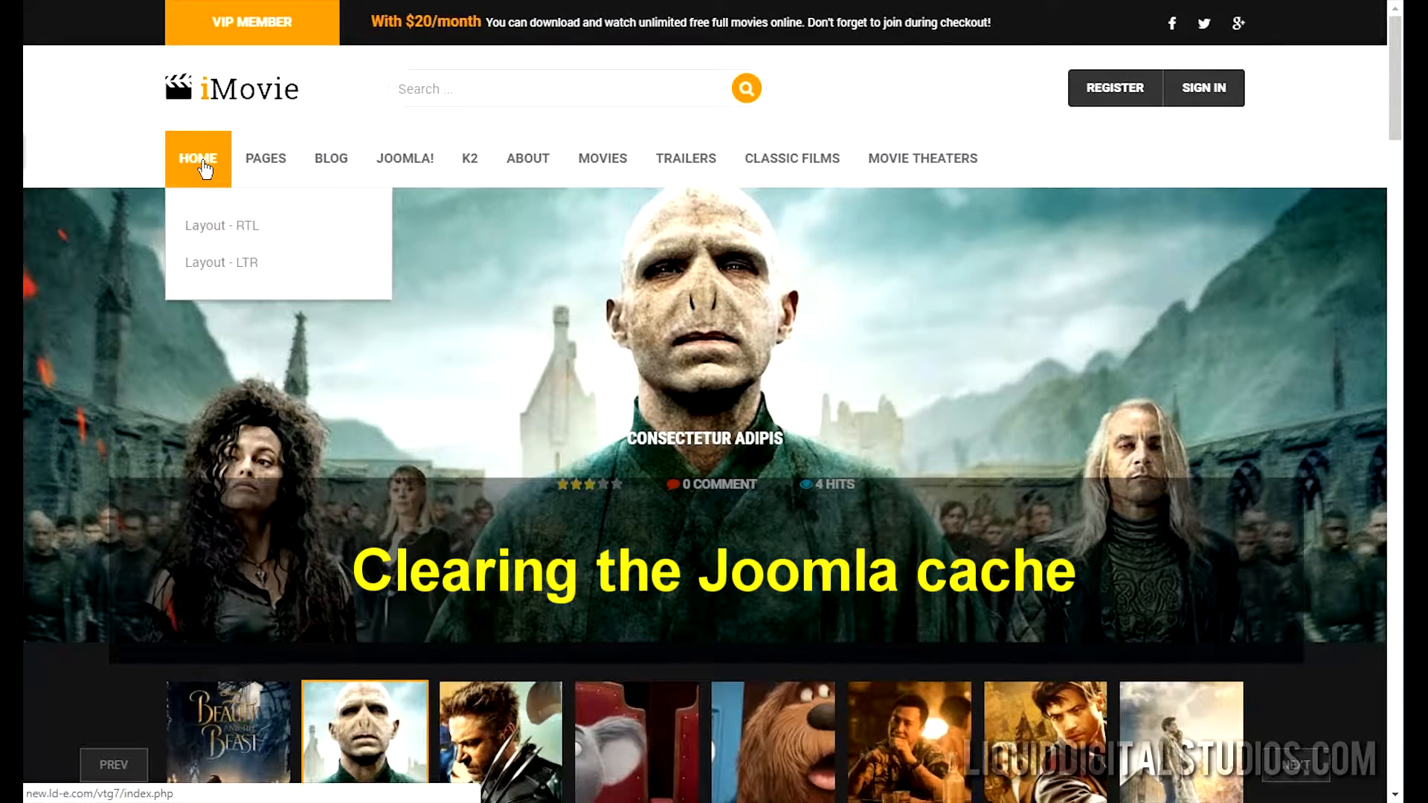
click(202, 159)
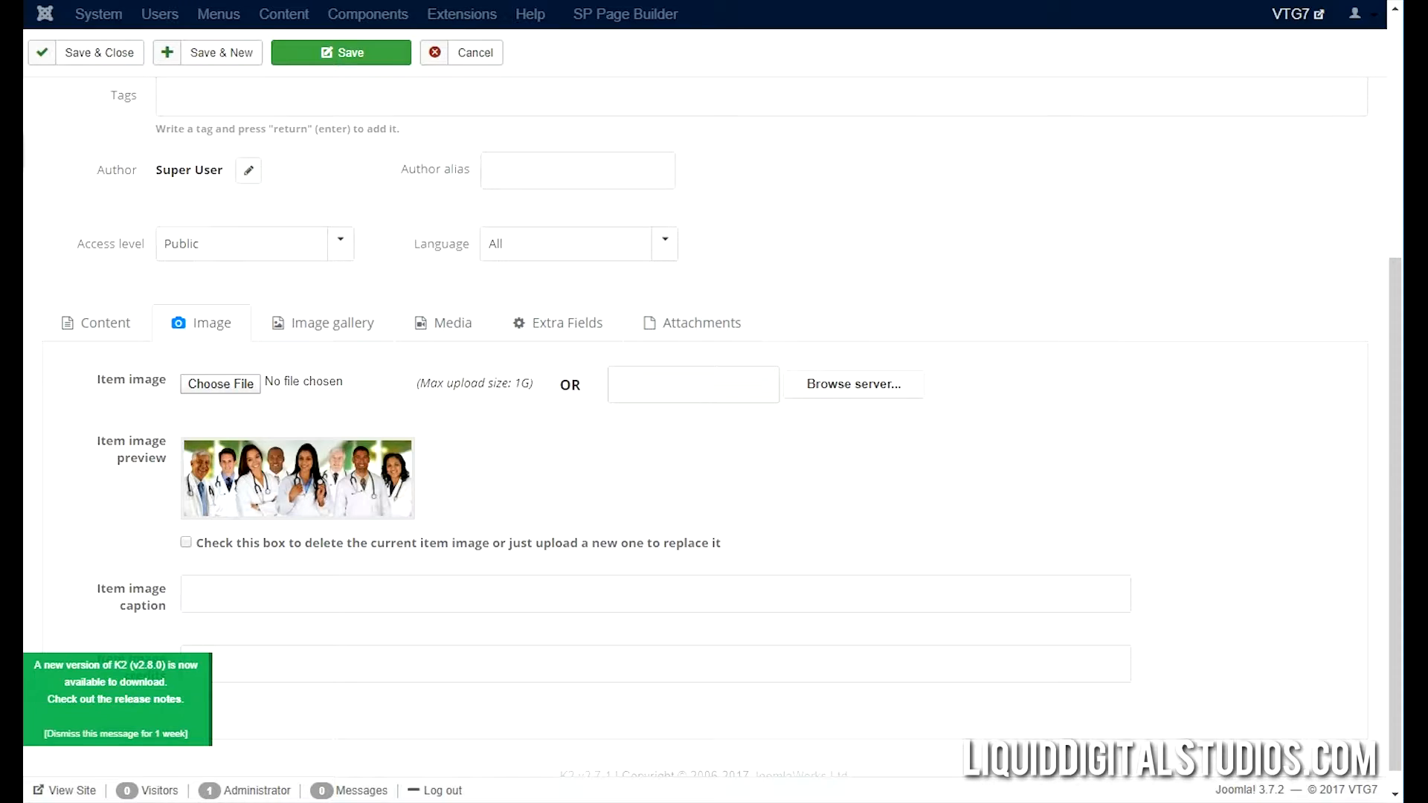
- Delete all of the site's cache groups and clear the expired cache
click(99, 15)
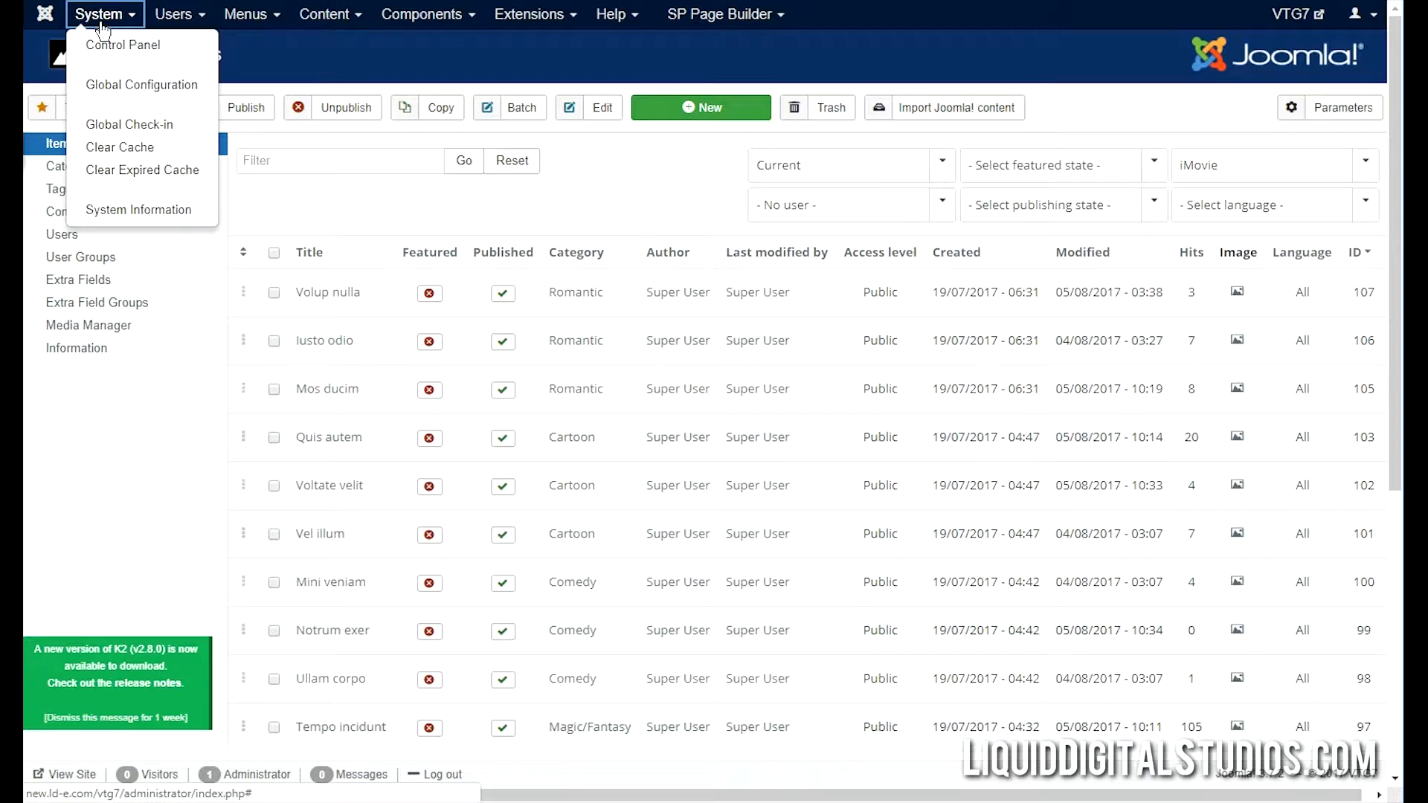
click(131, 148)
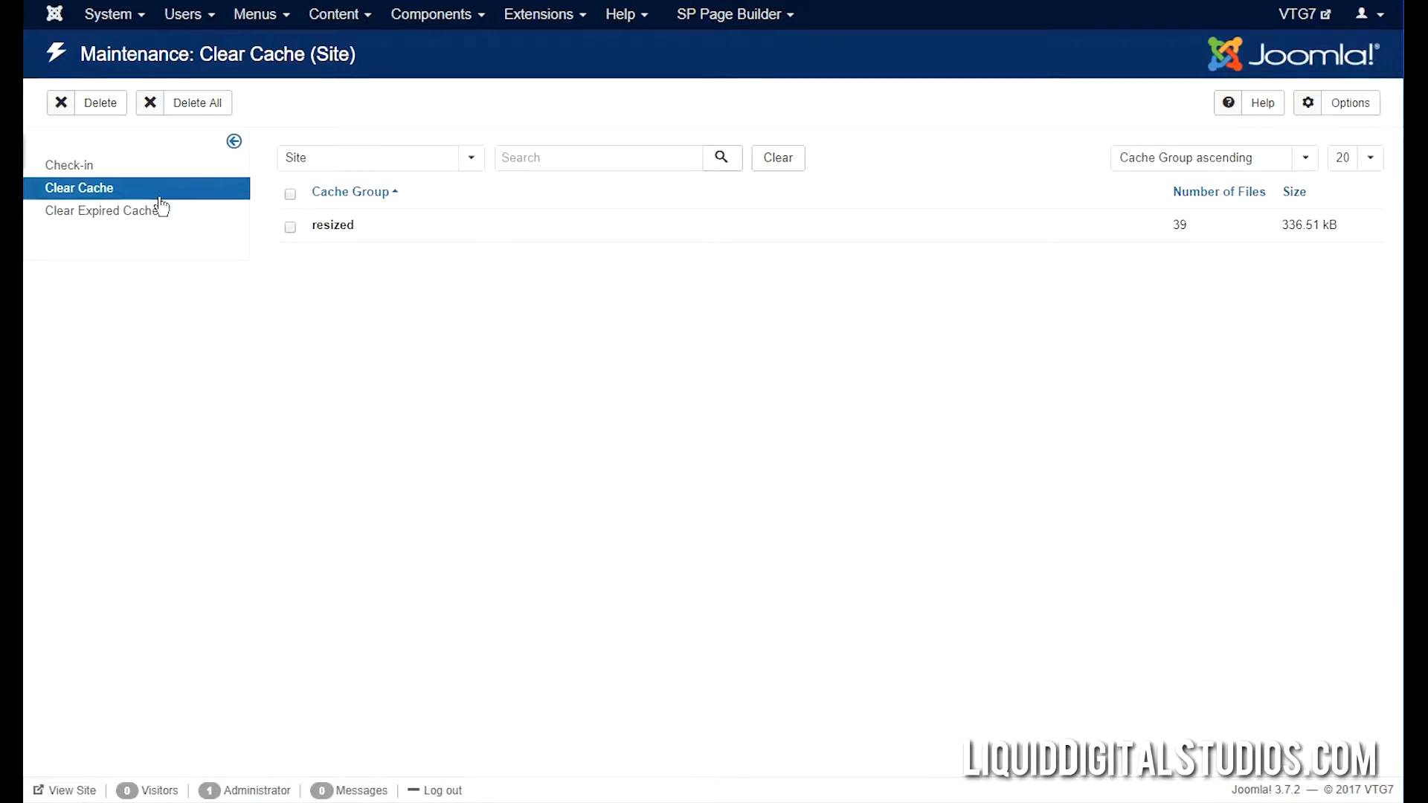
click(184, 104)
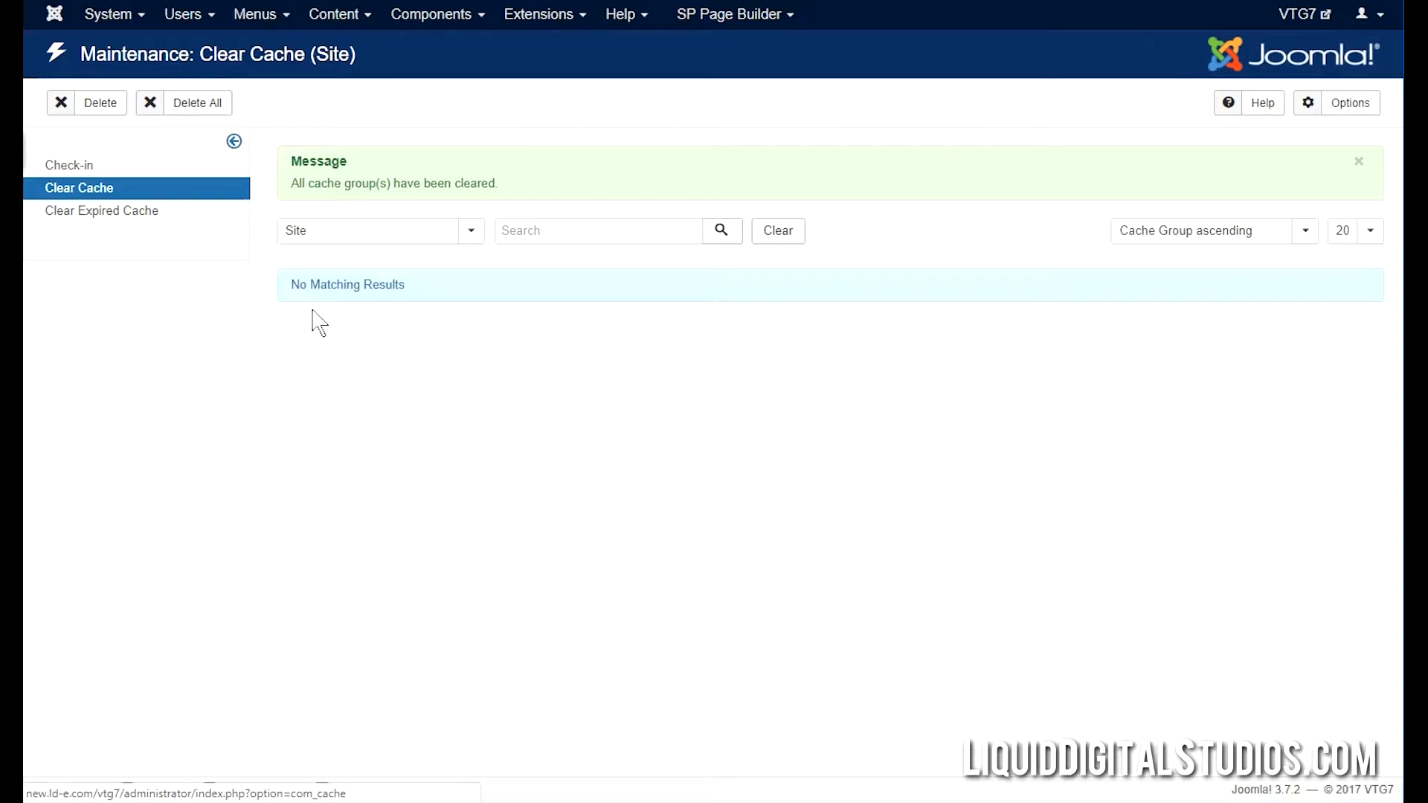
click(131, 212)
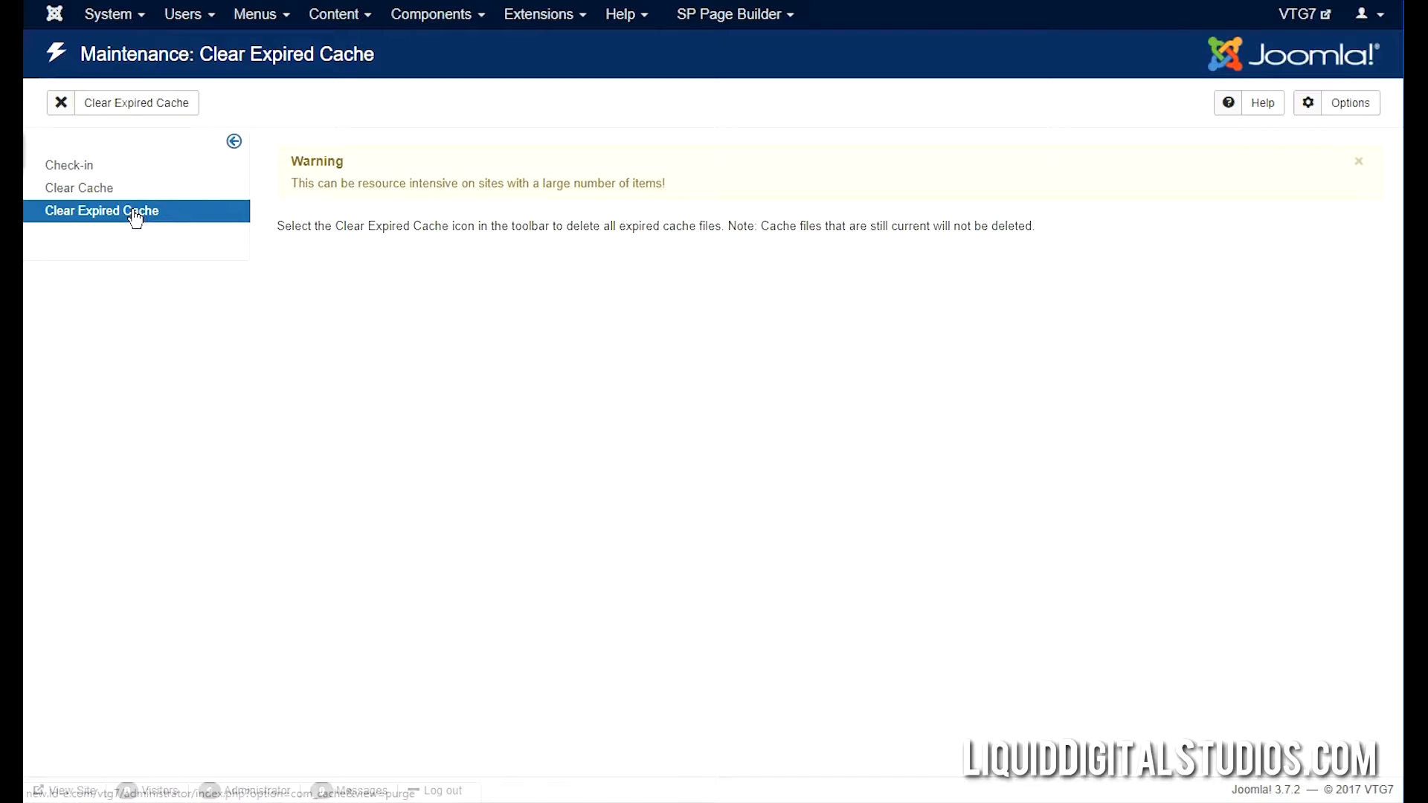
click(176, 109)
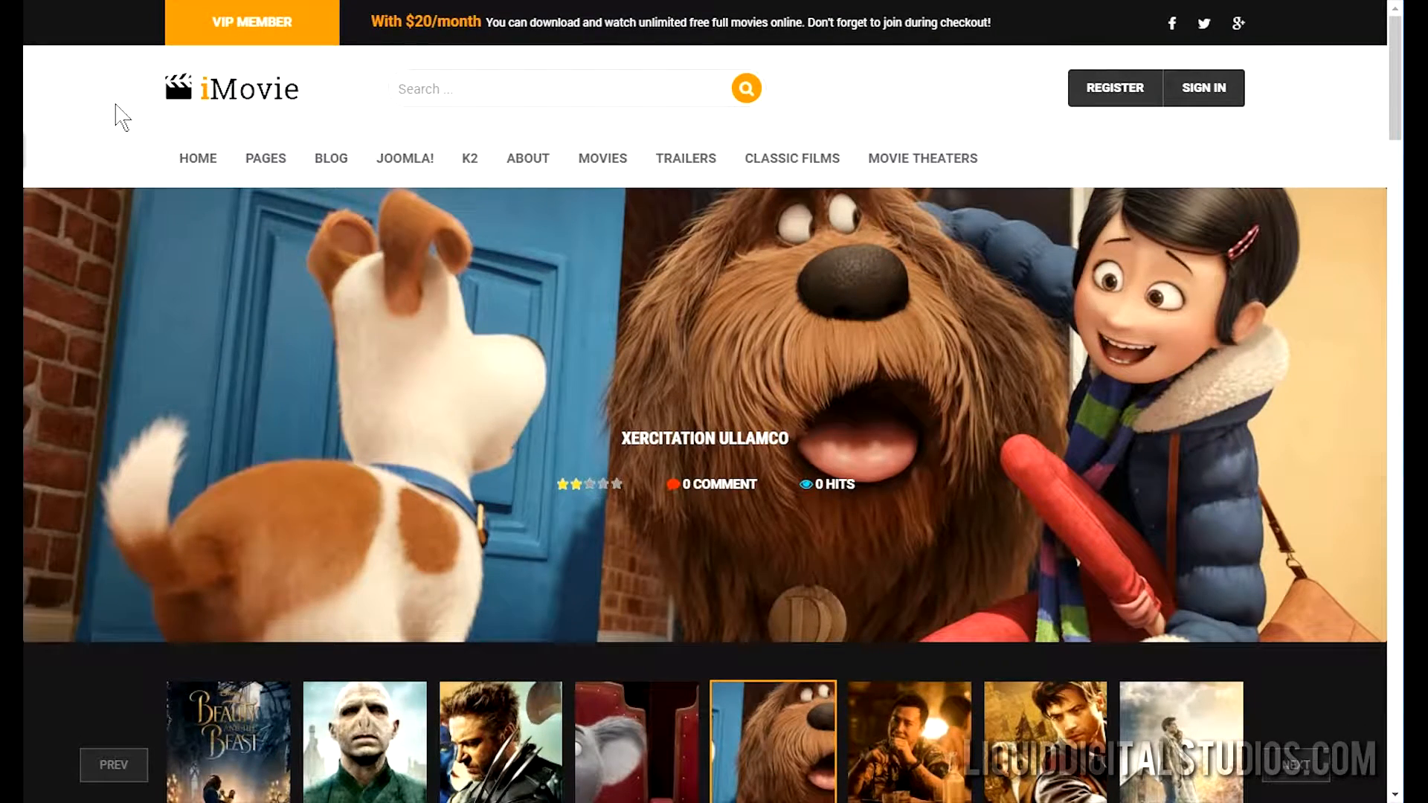
- Look over the site's home page from the slideshow down past the Top Movies section
scroll(547, 288, down, 4)
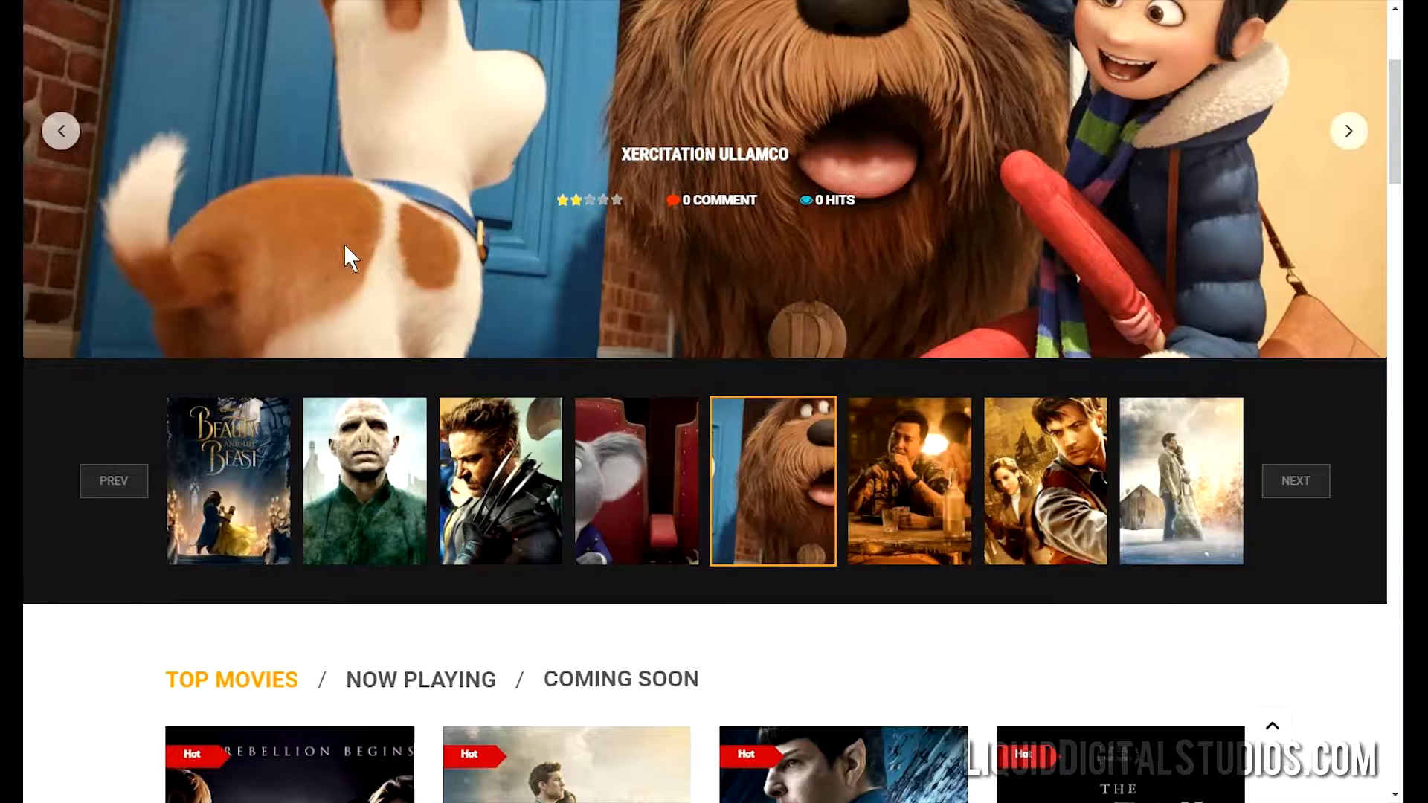
scroll(434, 232, down, 2)
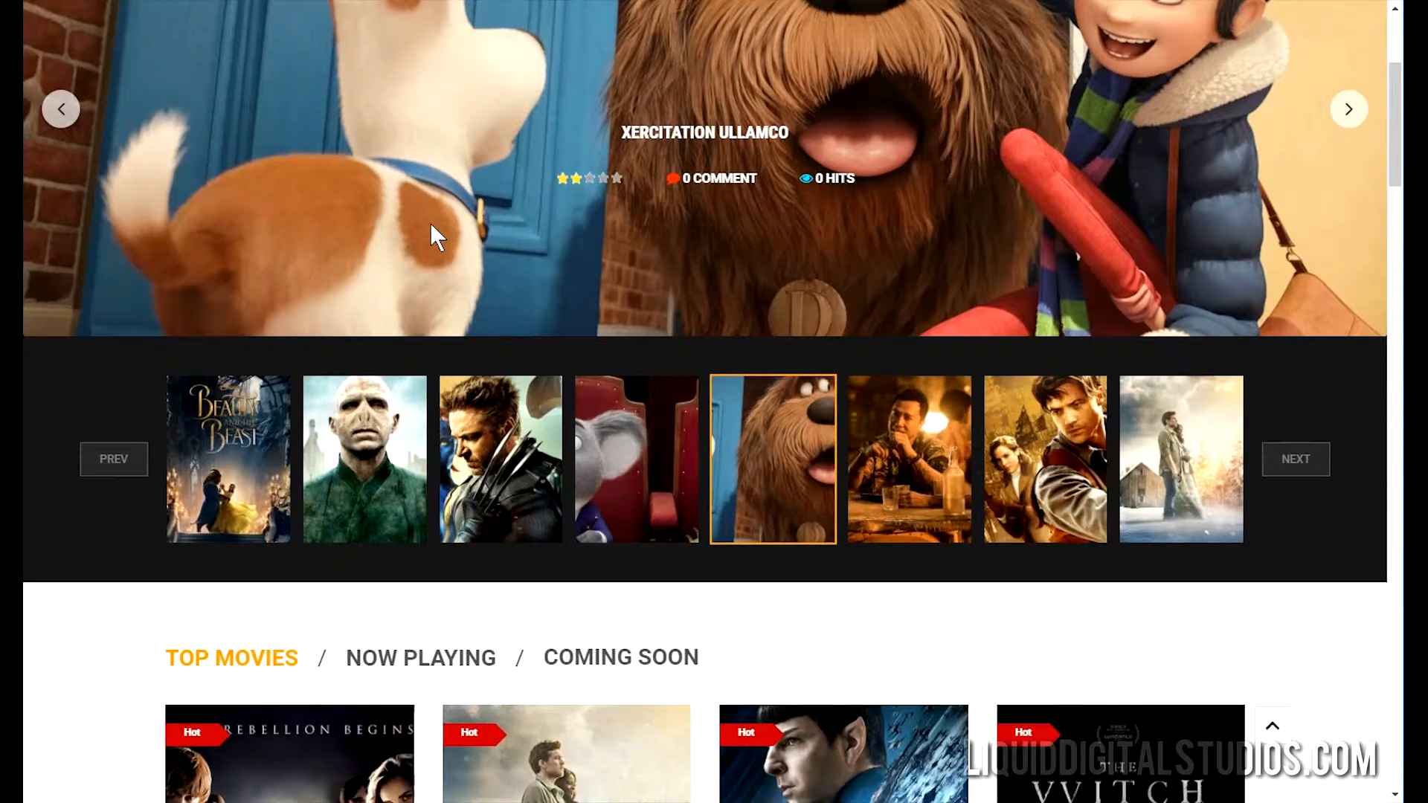
scroll(437, 239, up, 5)
scroll(558, 599, down, 4)
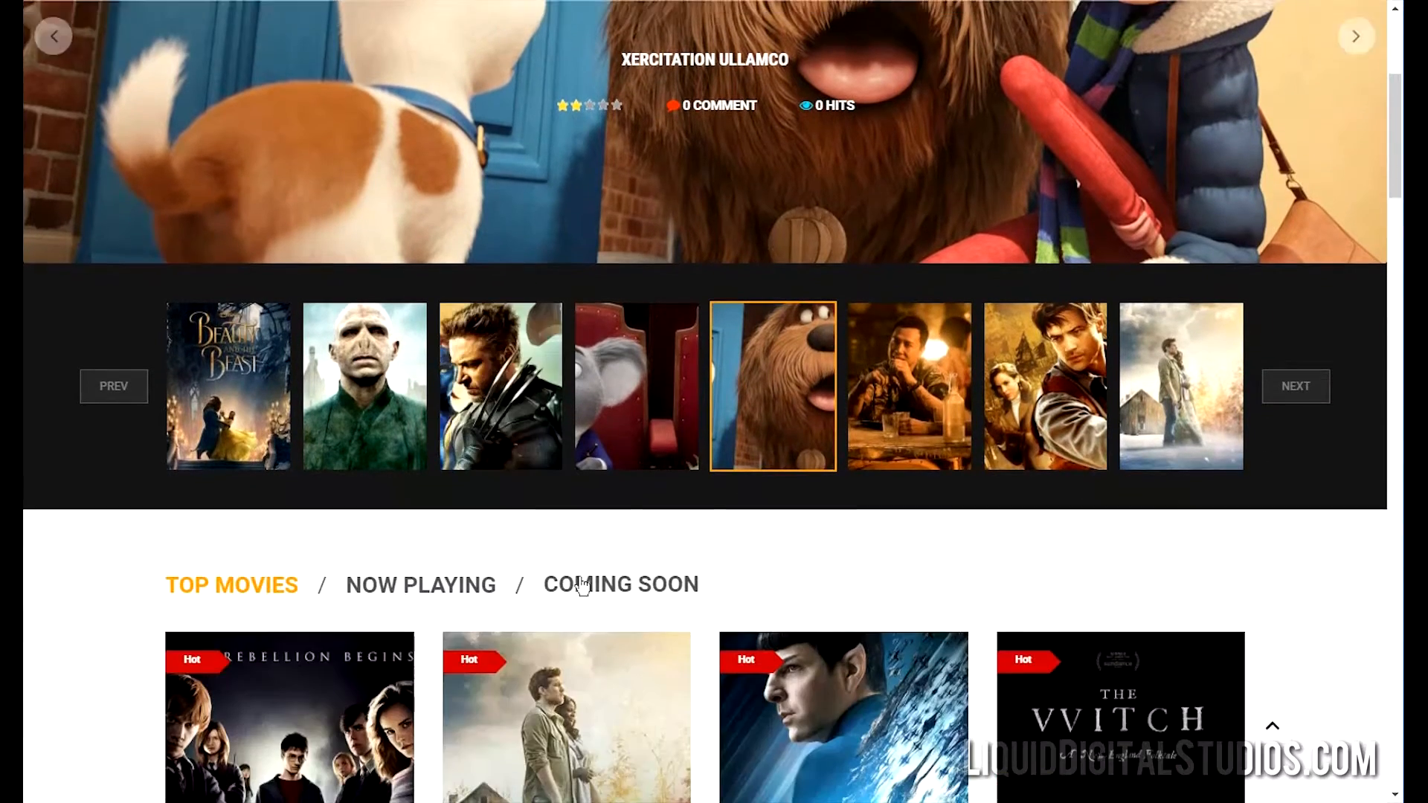
scroll(616, 668, down, 2)
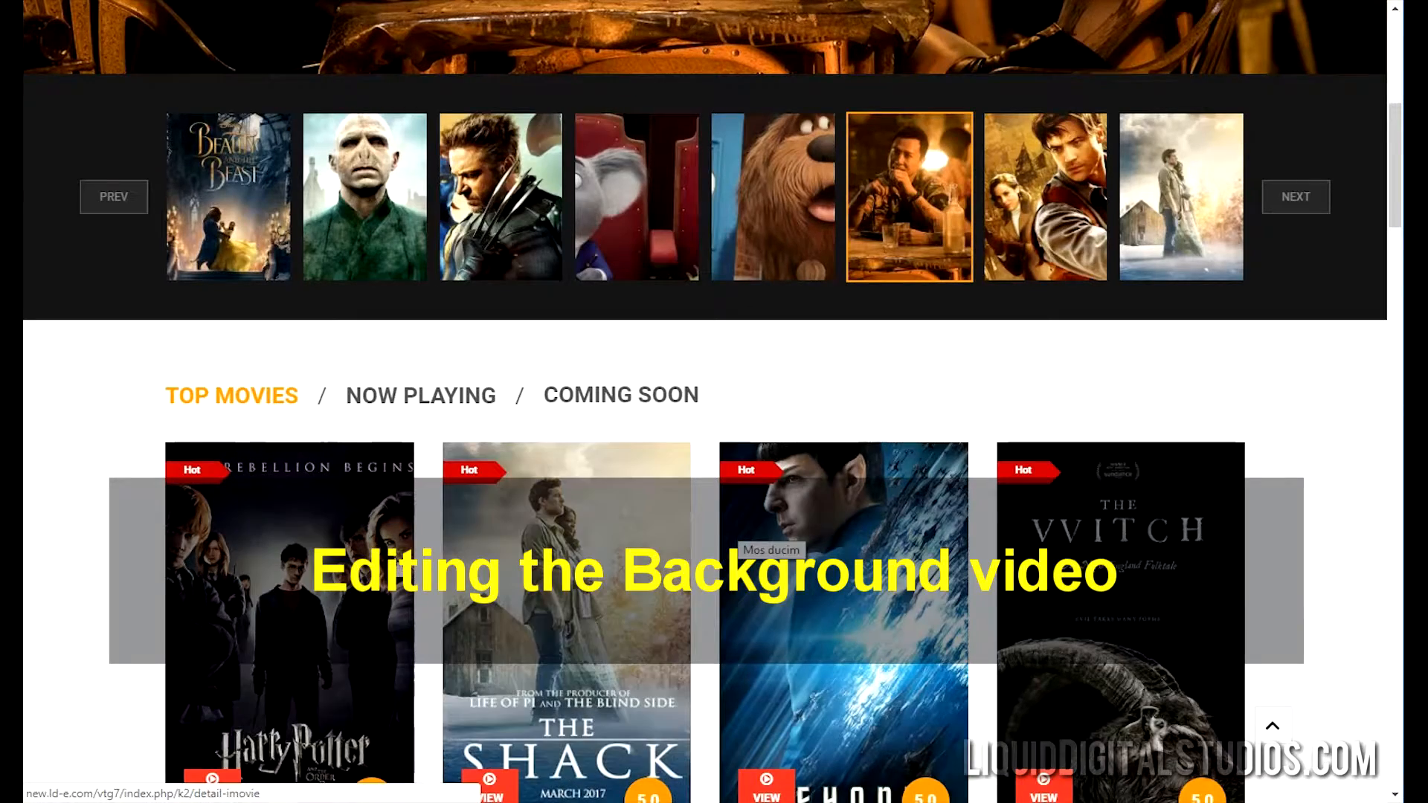
scroll(1015, 689, down, 5)
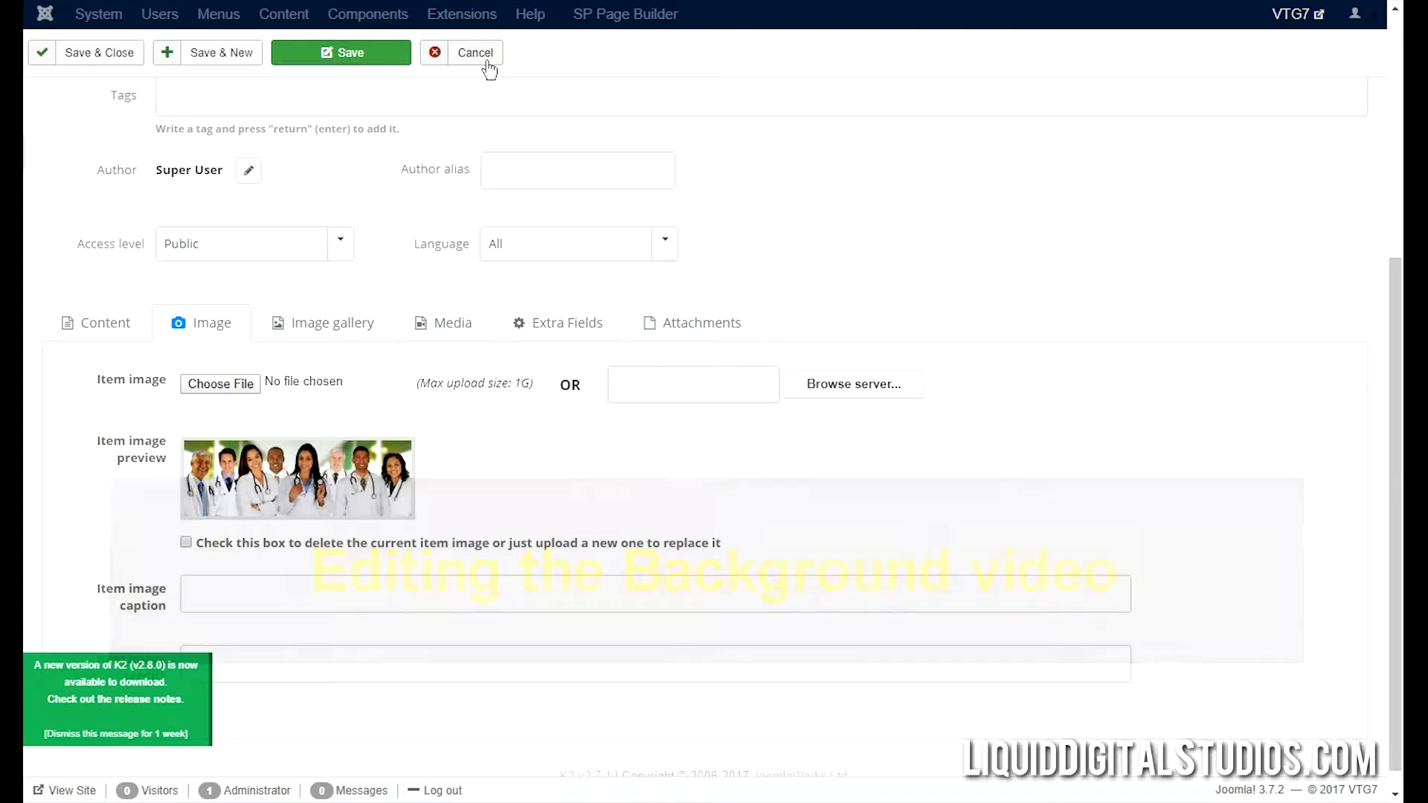
- Close the slide item and open the Home page for editing in SP Page Builder
click(480, 52)
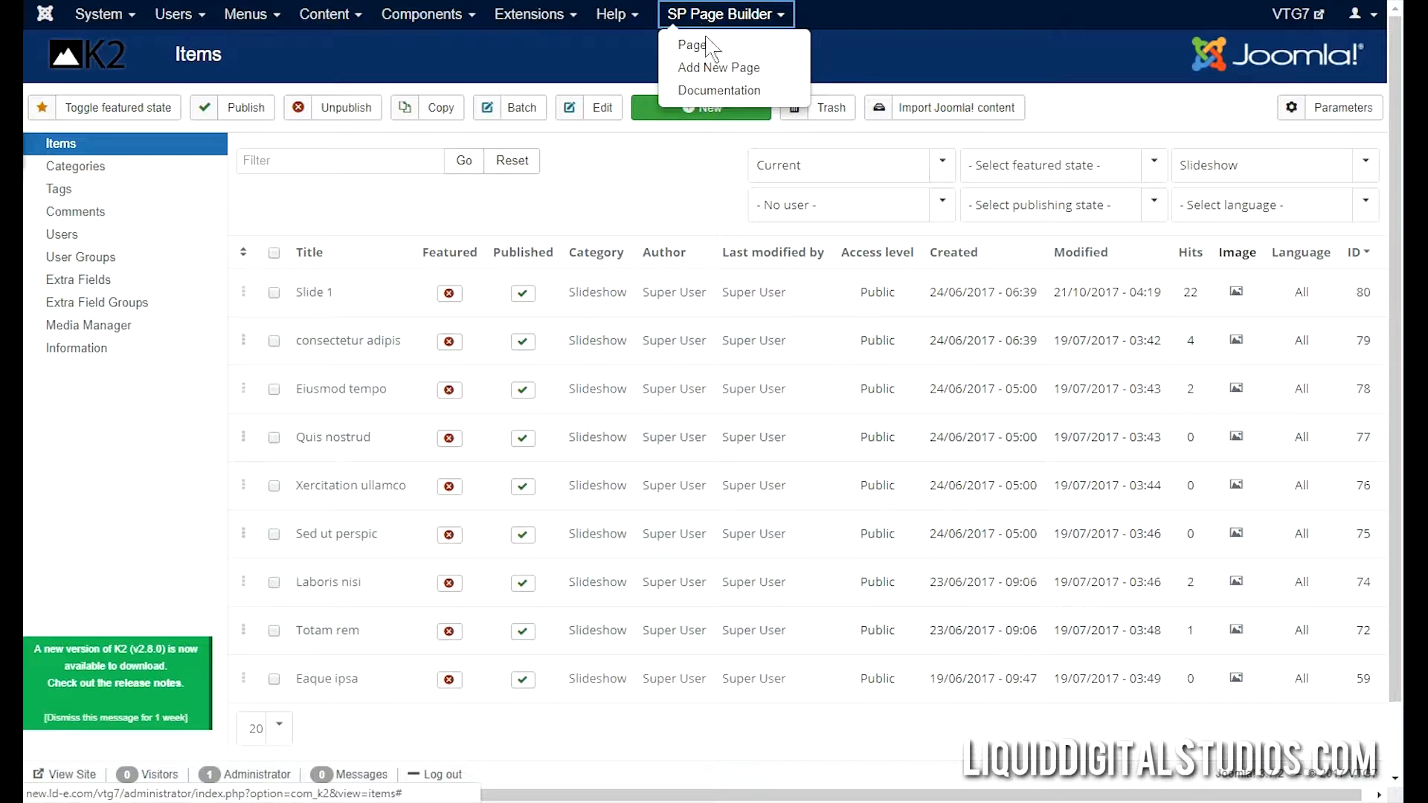
click(706, 40)
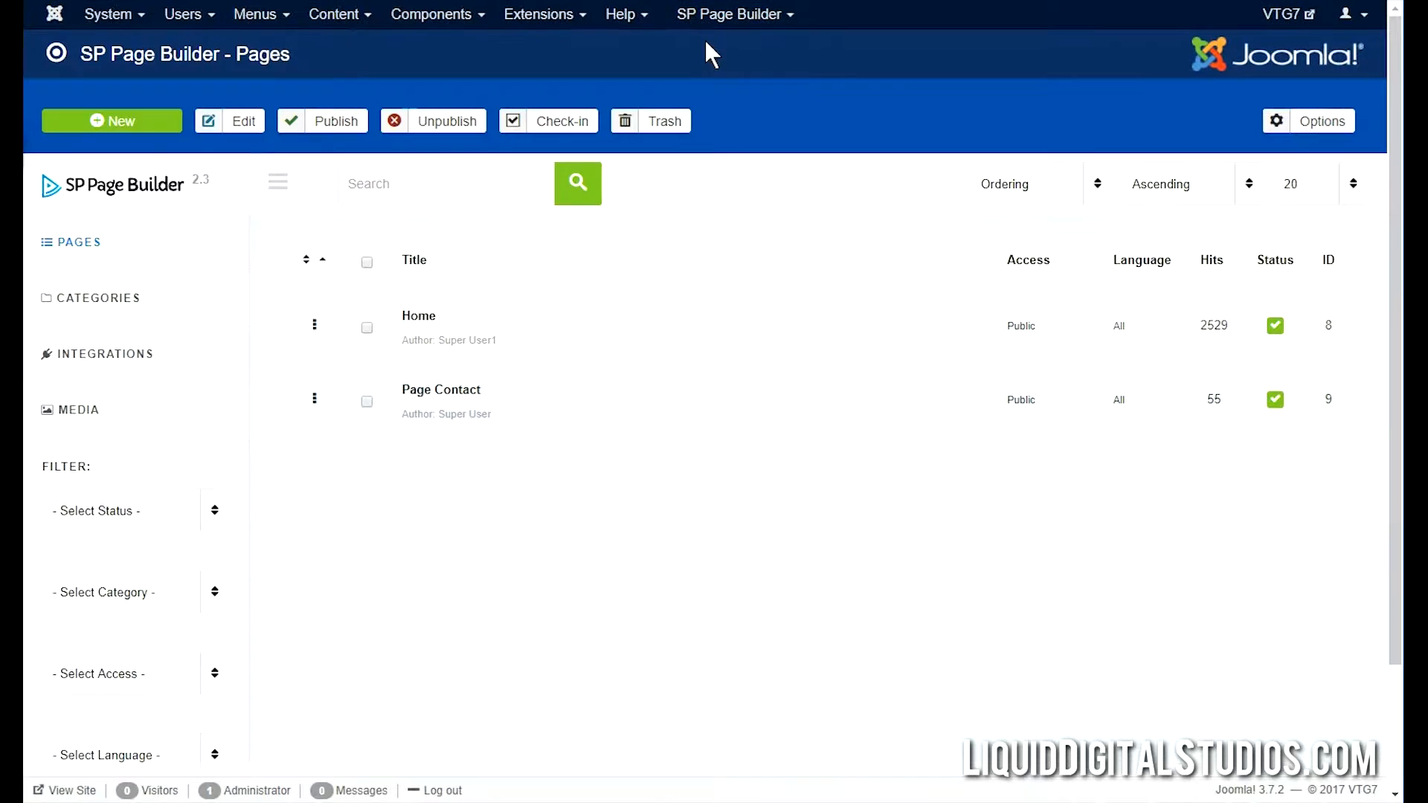
click(425, 321)
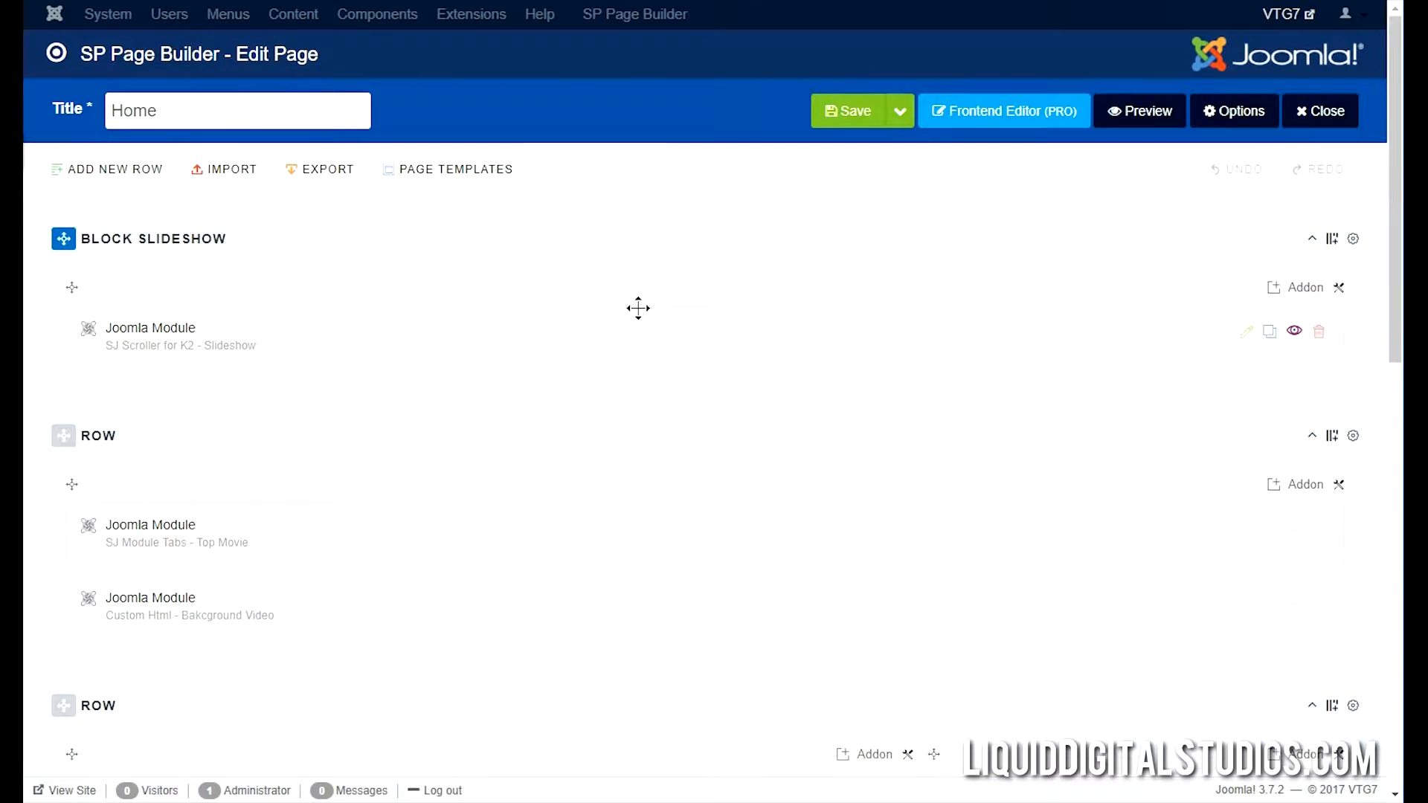
- Examine which module the background video addon in the second row uses, then cancel and close the page editor
scroll(1057, 539, down, 2)
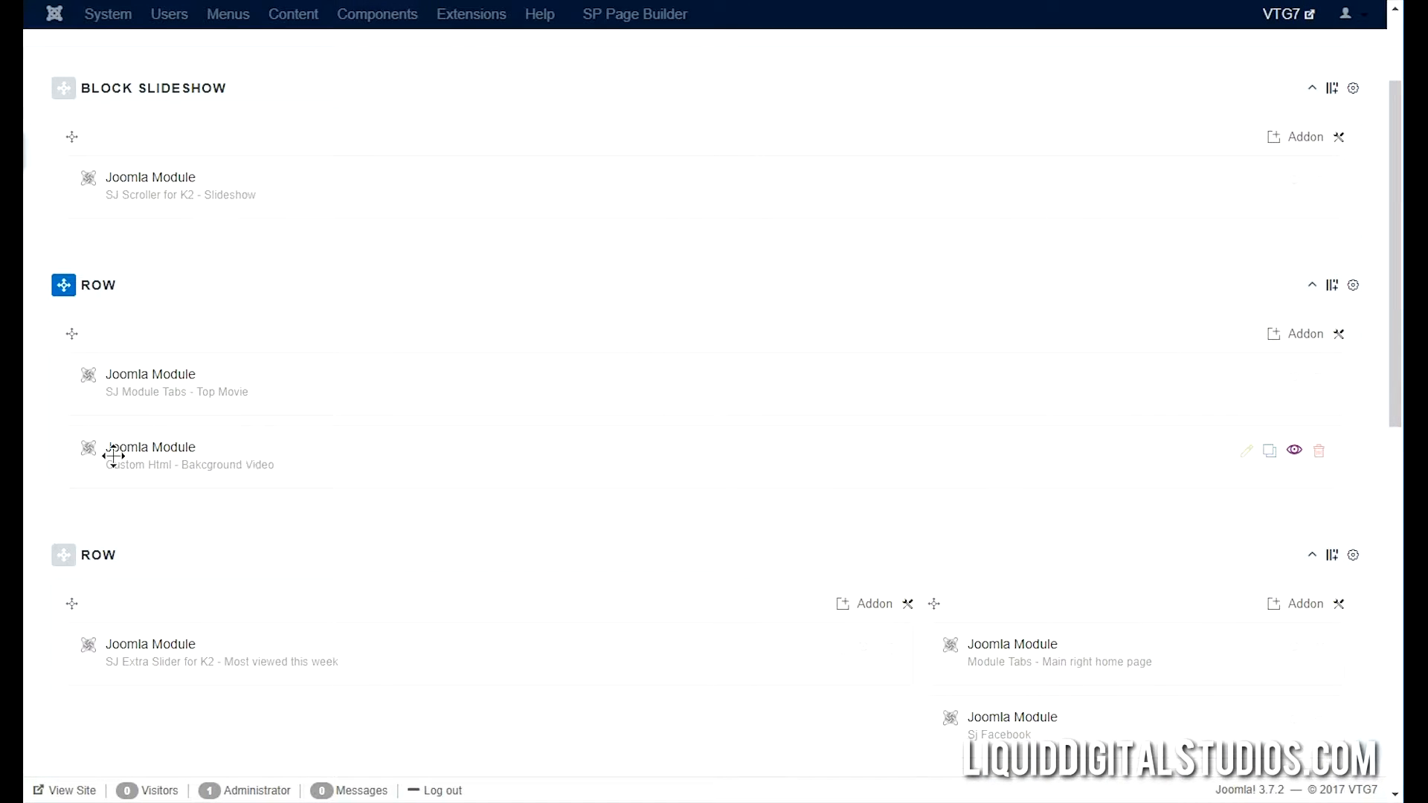
click(1247, 451)
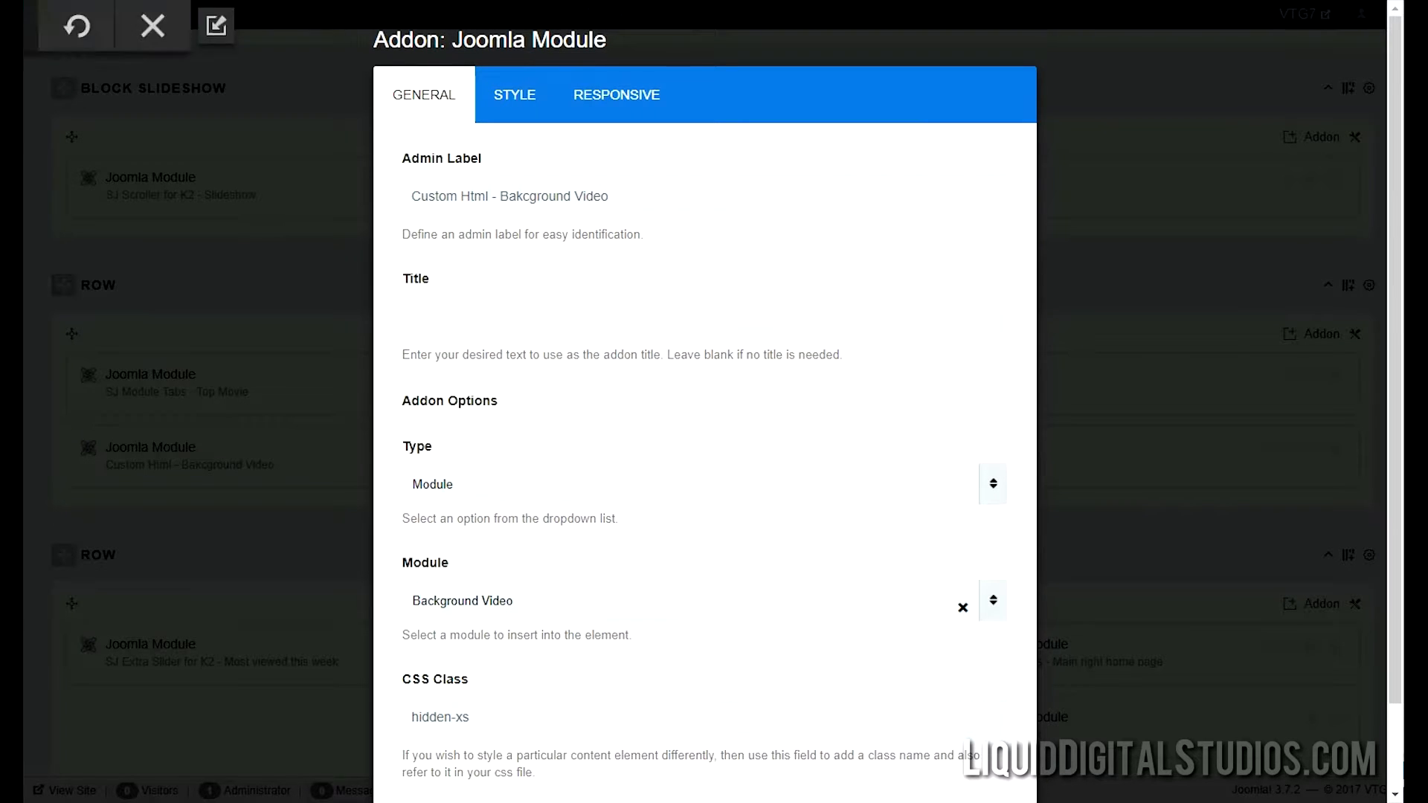
scroll(743, 443, down, 2)
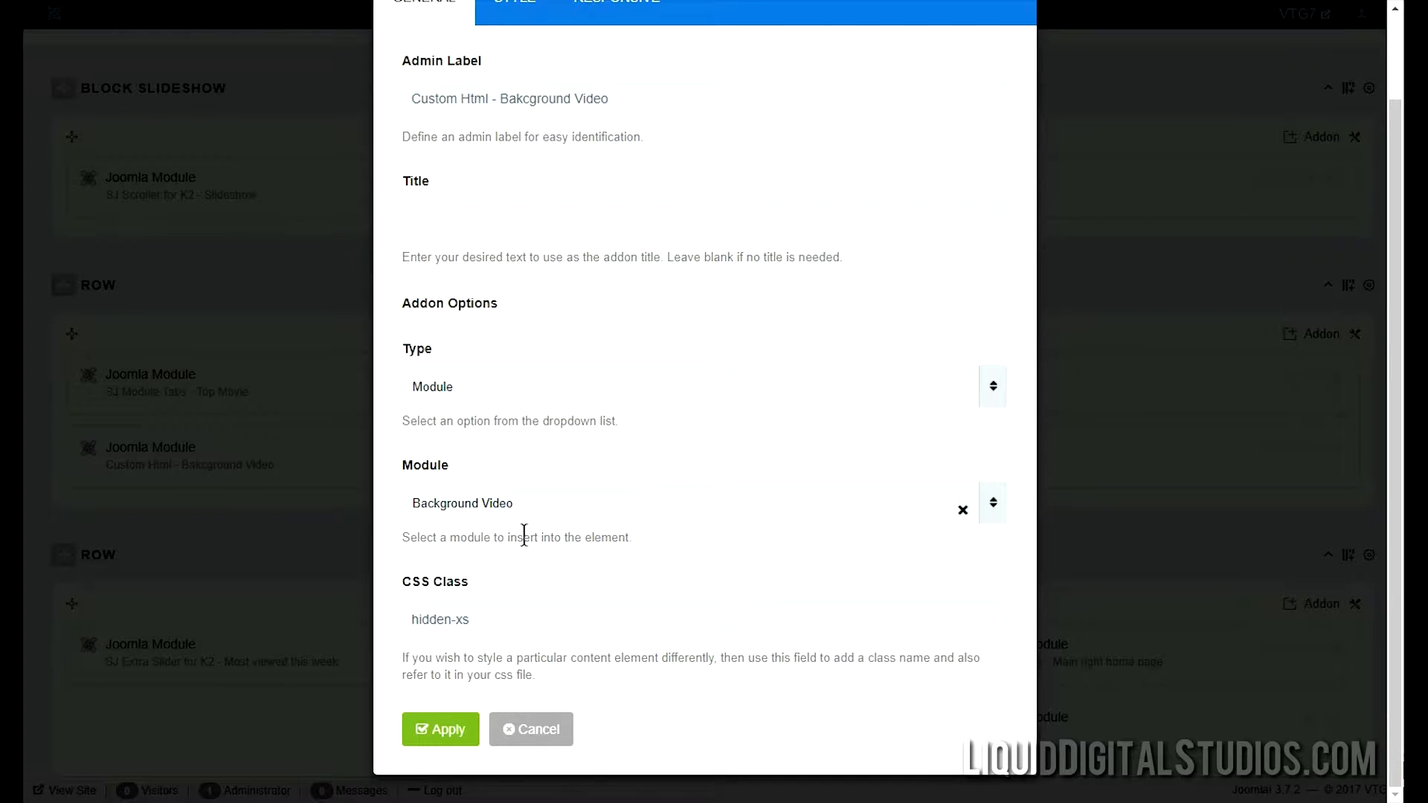
click(559, 735)
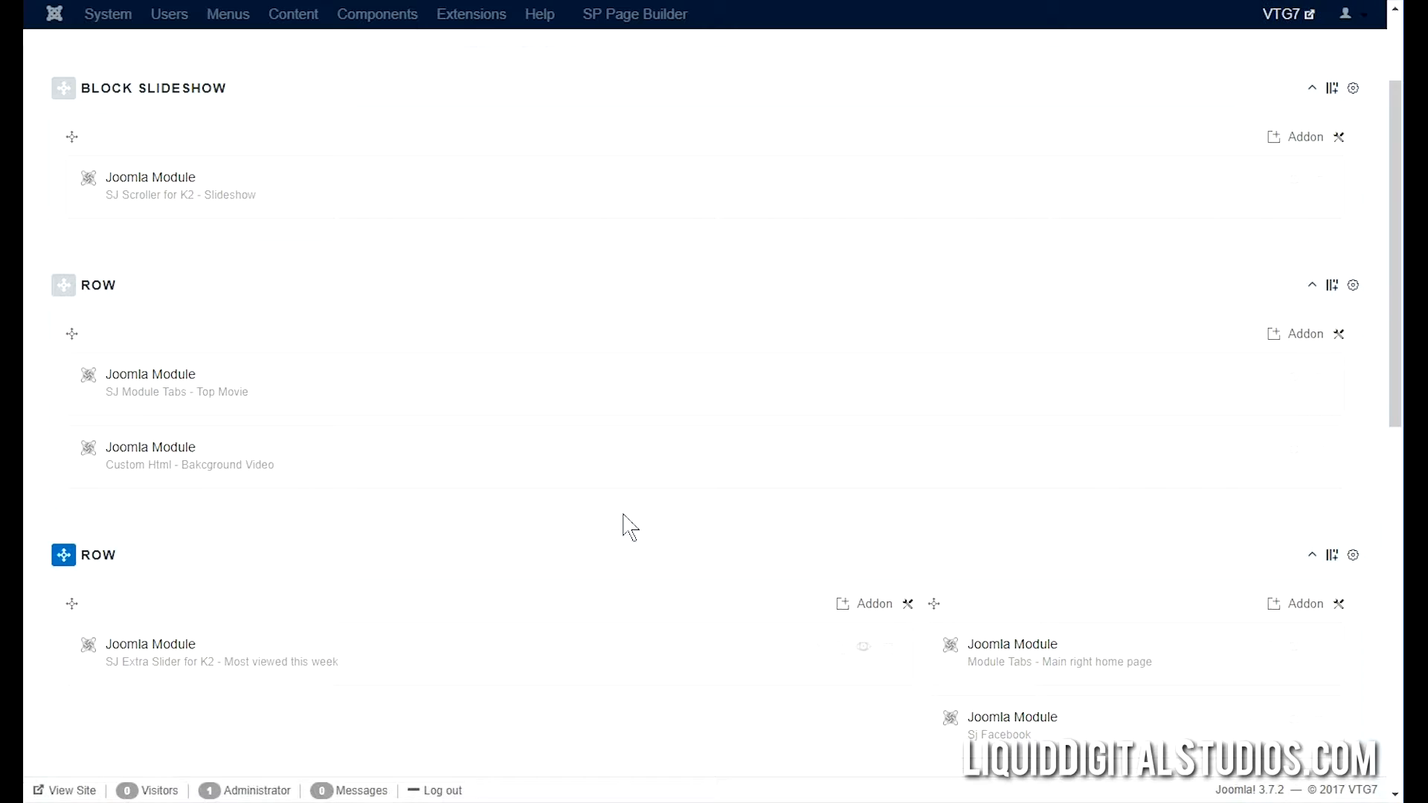
scroll(1320, 146, up, 2)
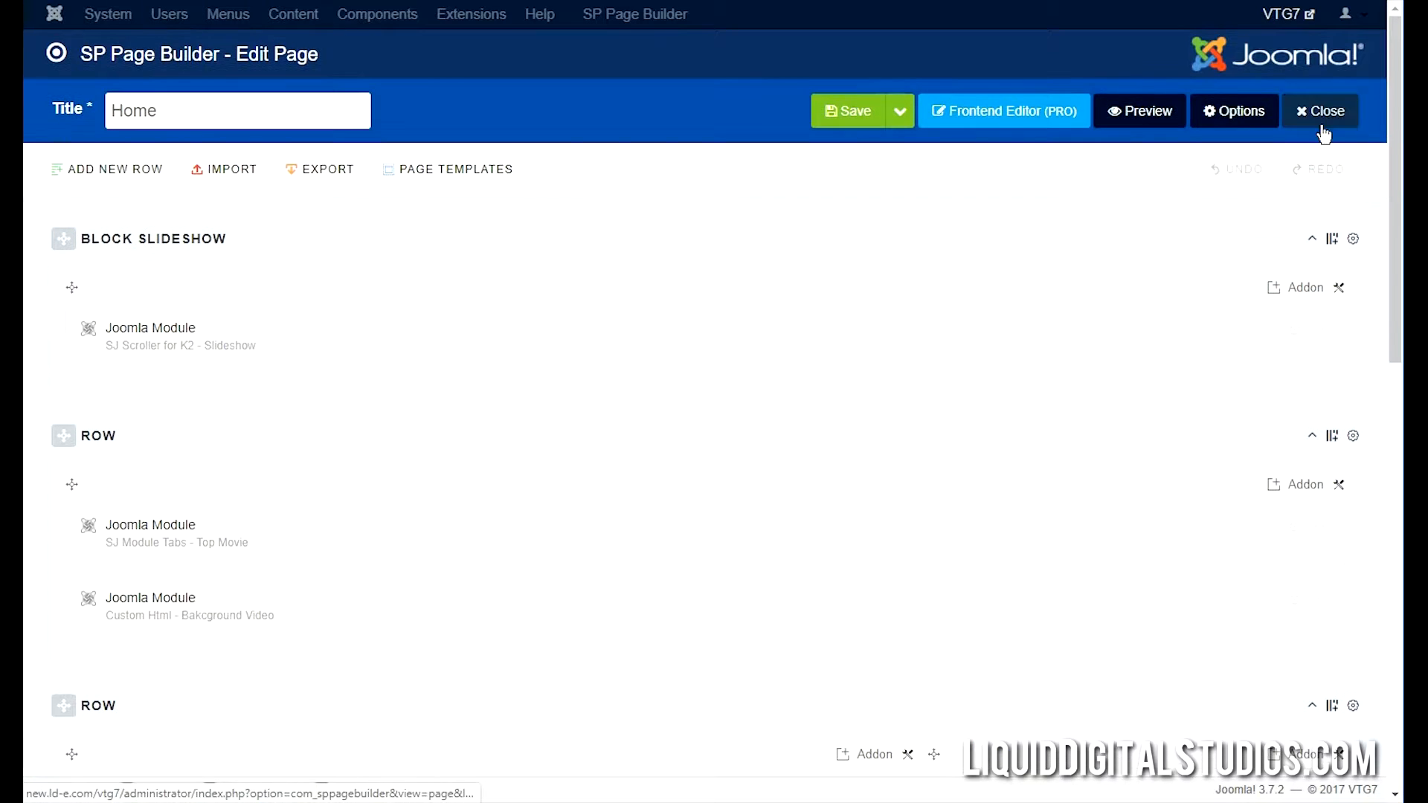
click(1334, 122)
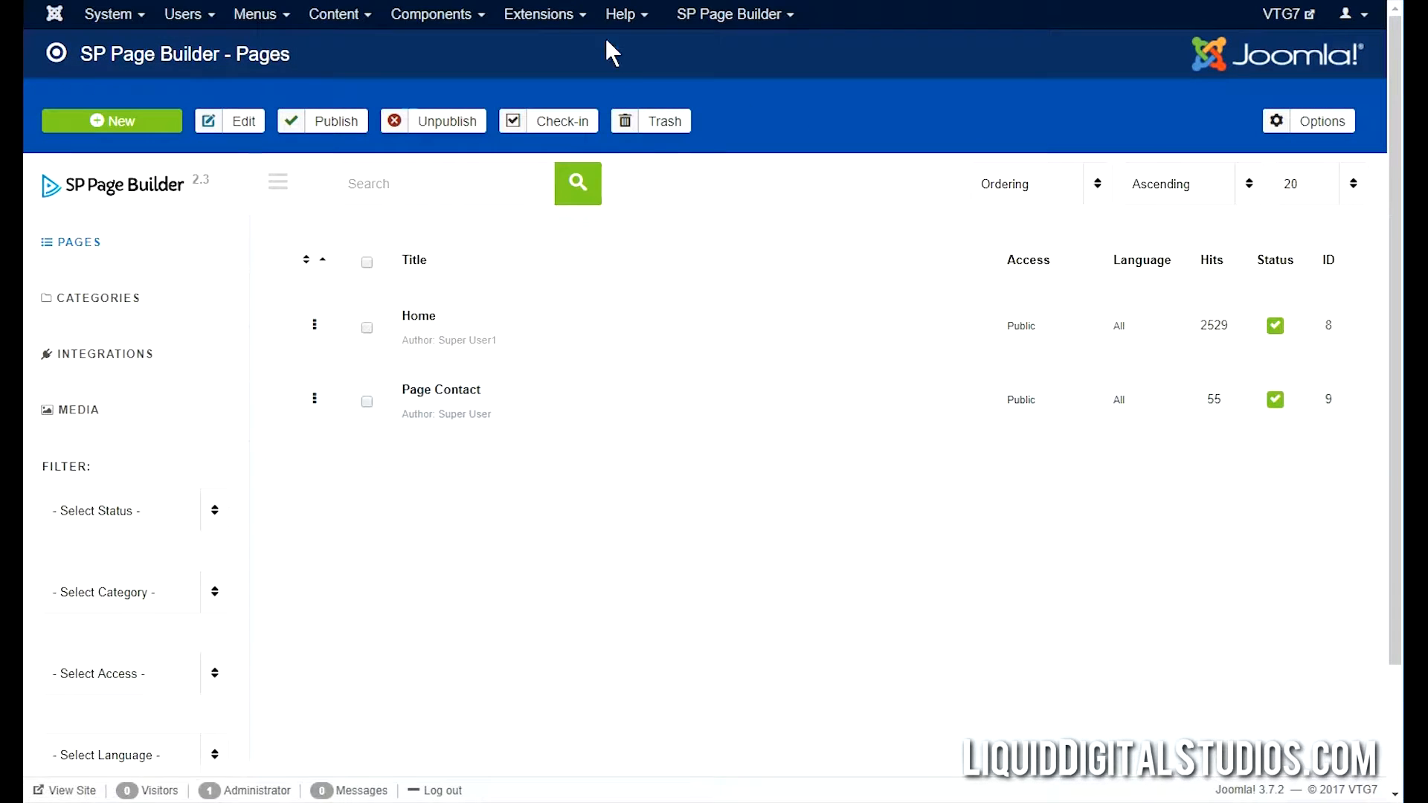
- Open the site modules list and search it for "back"
click(578, 10)
click(534, 84)
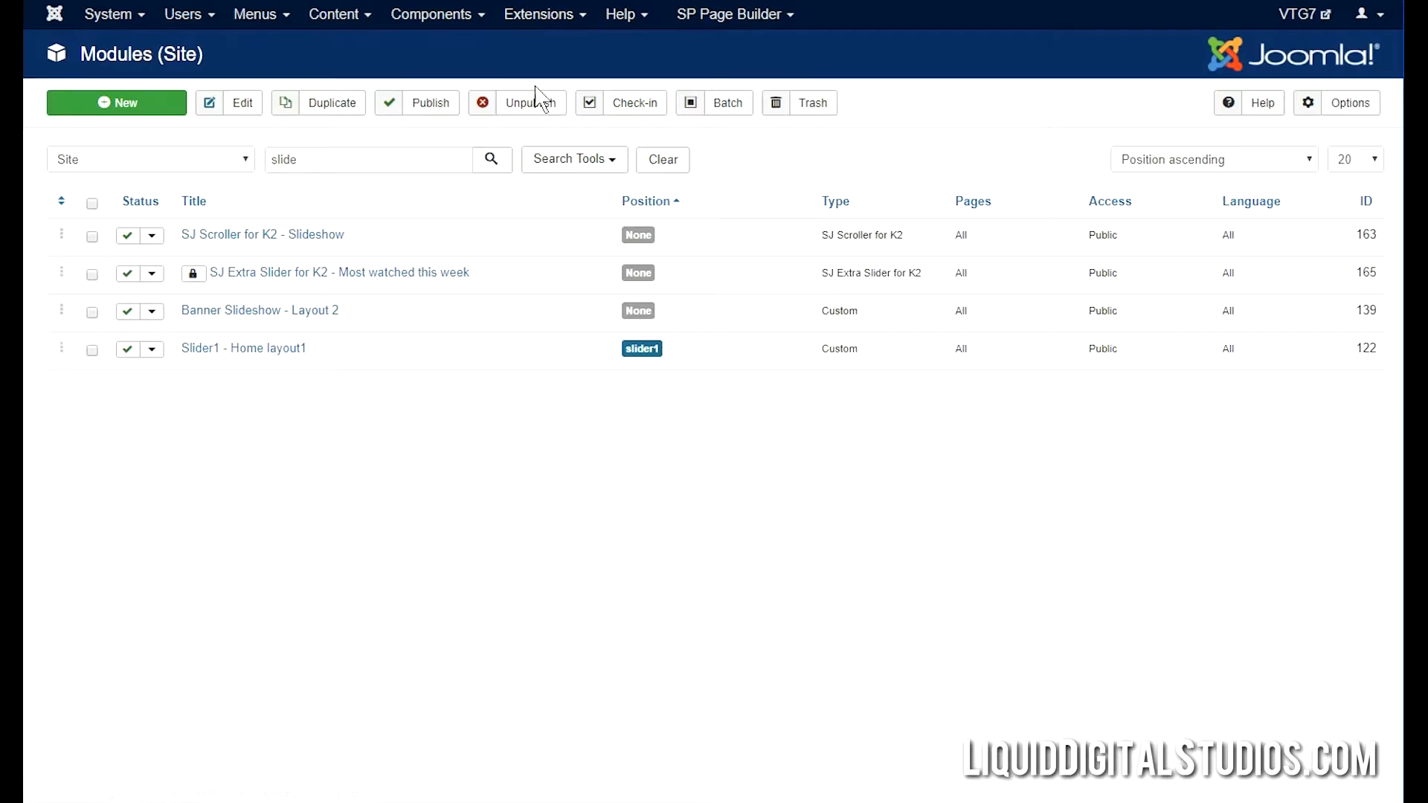
drag(304, 159, 256, 164)
text(b)
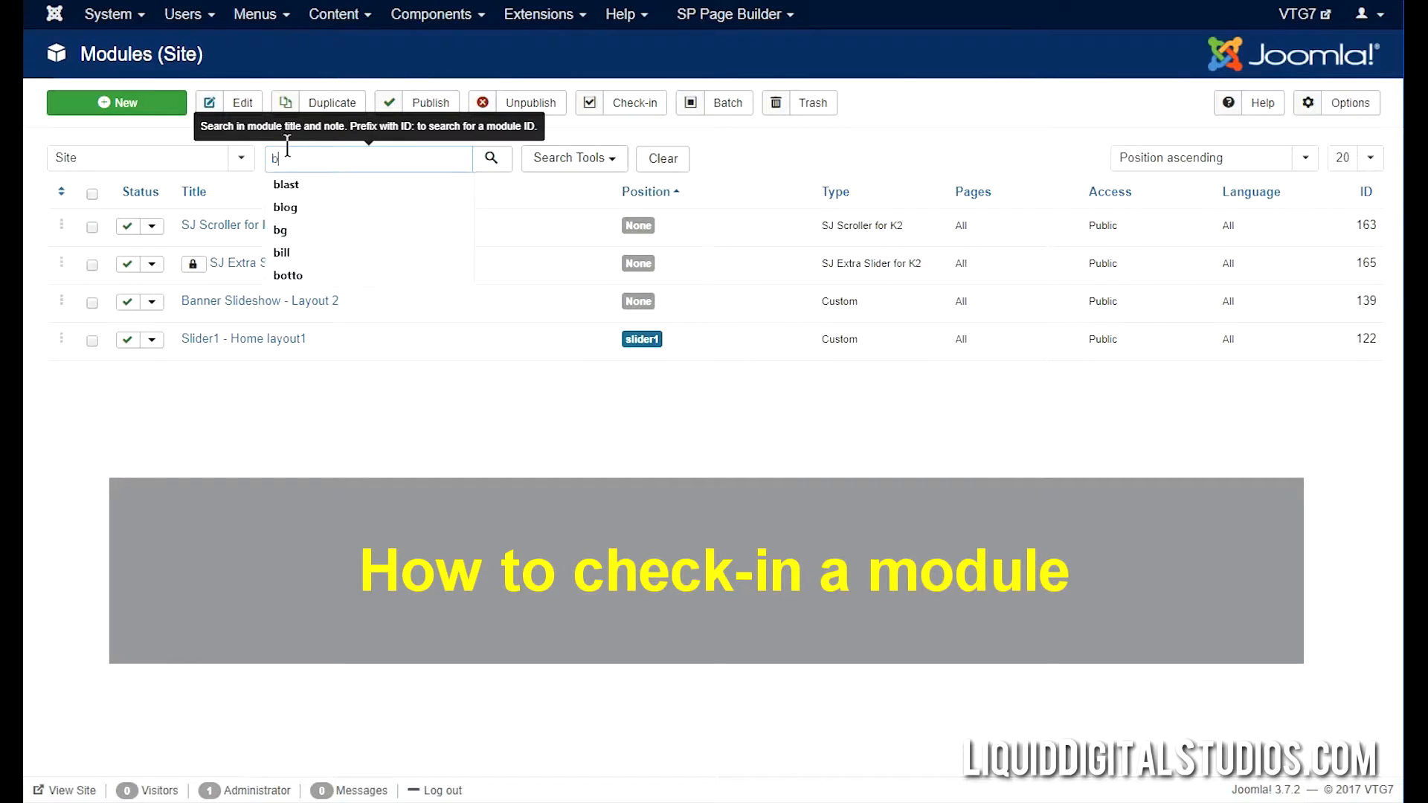
text(ack)
key(Return)
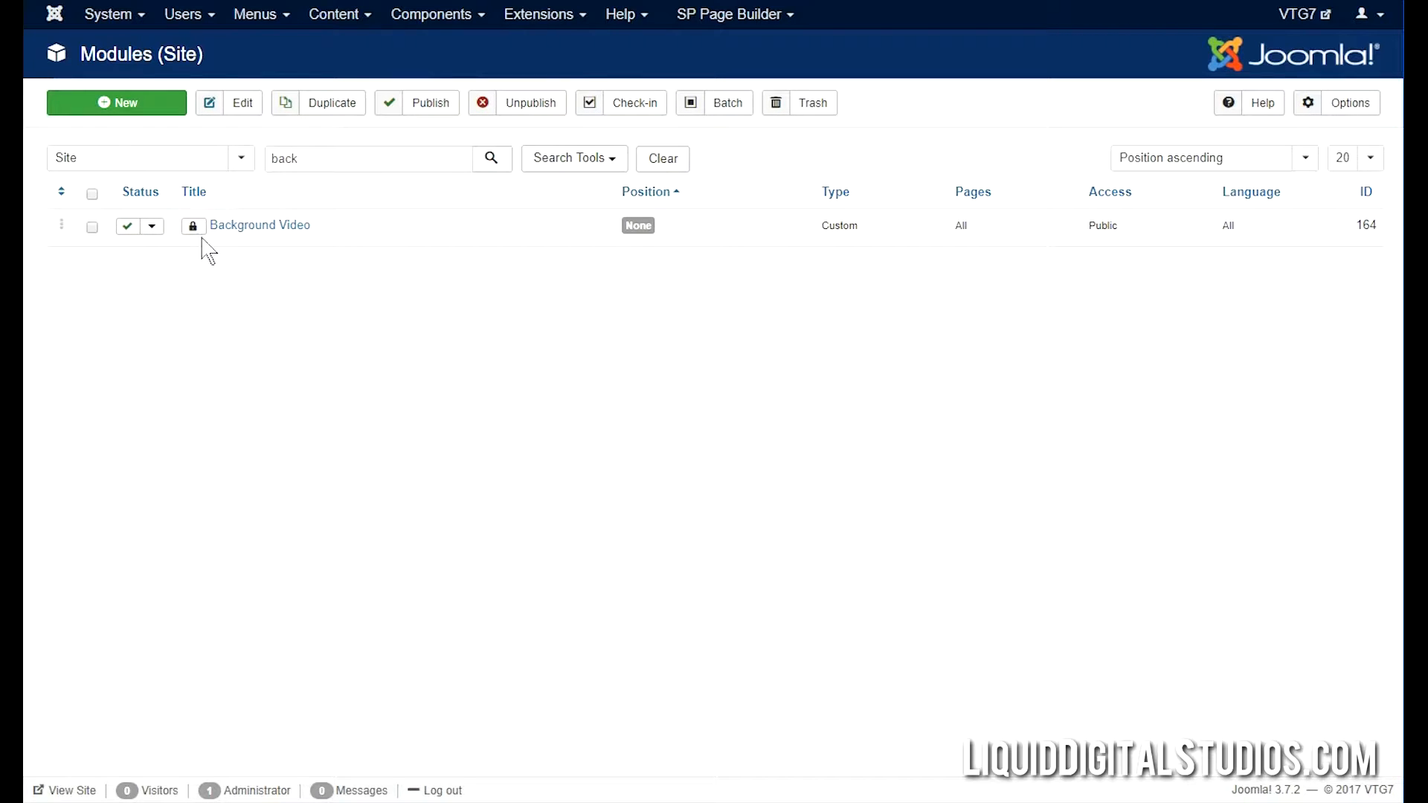
- Try to open the locked Background Video module, then select it and check it in
click(254, 237)
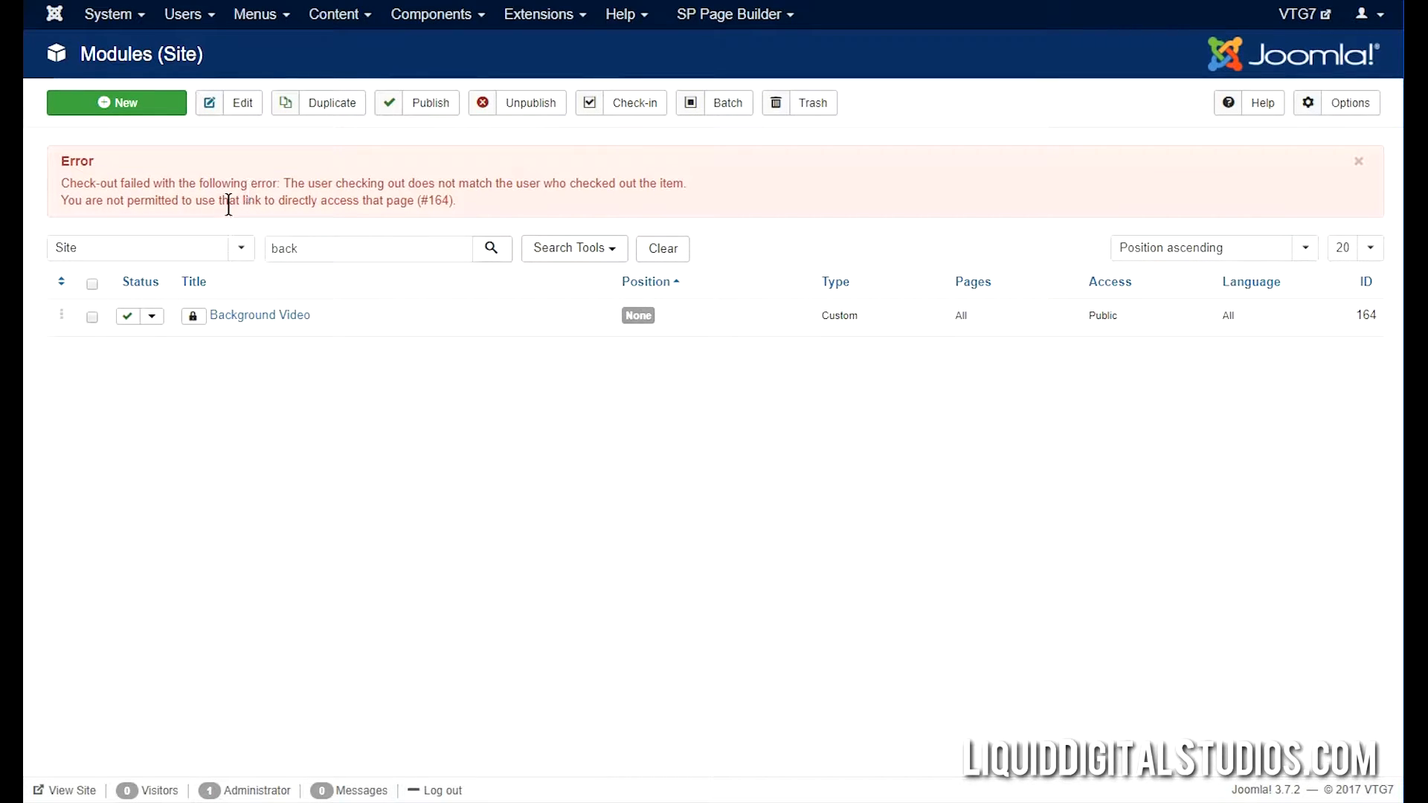
click(92, 319)
click(629, 113)
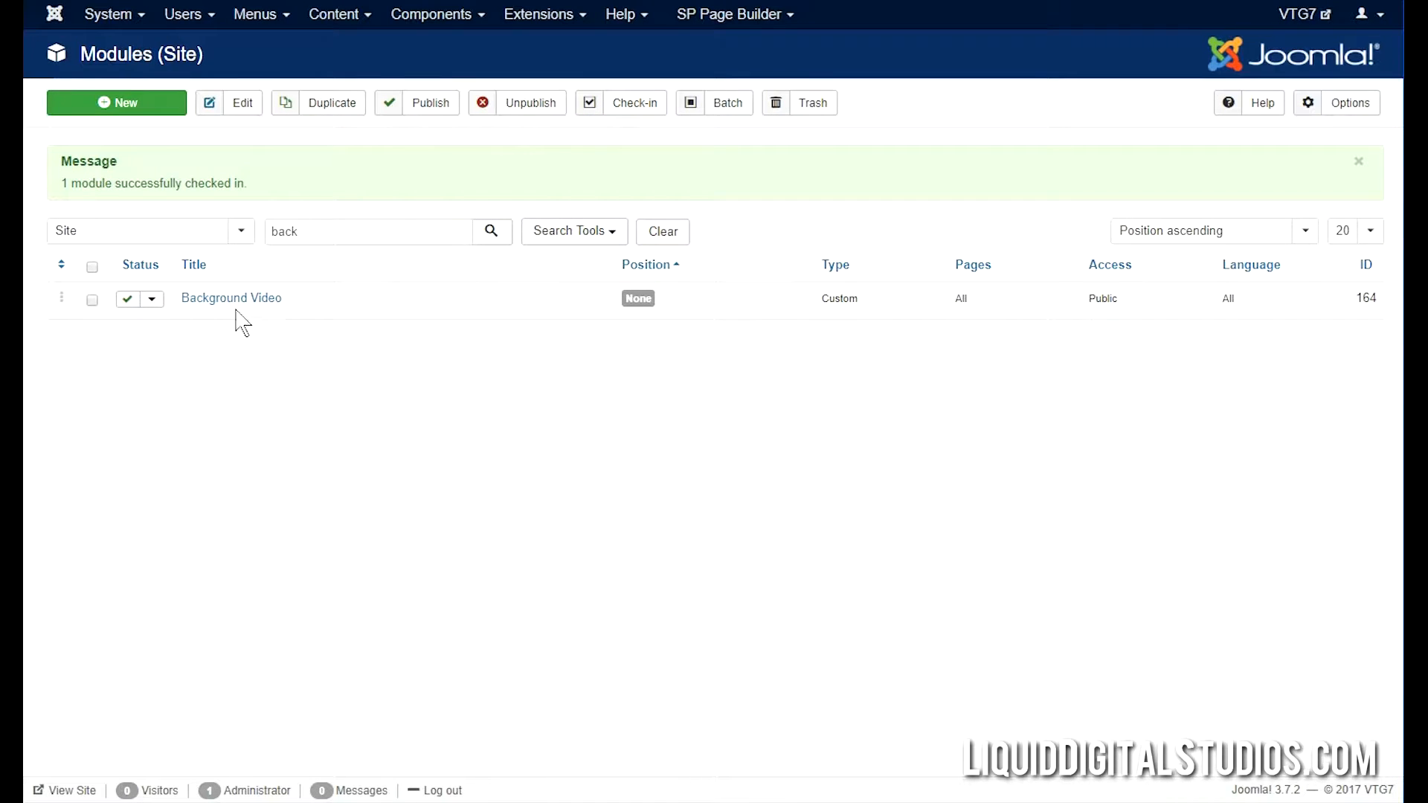
- Open the Background Video module, examine its video, heading and text, and toggle its visual editor
click(230, 300)
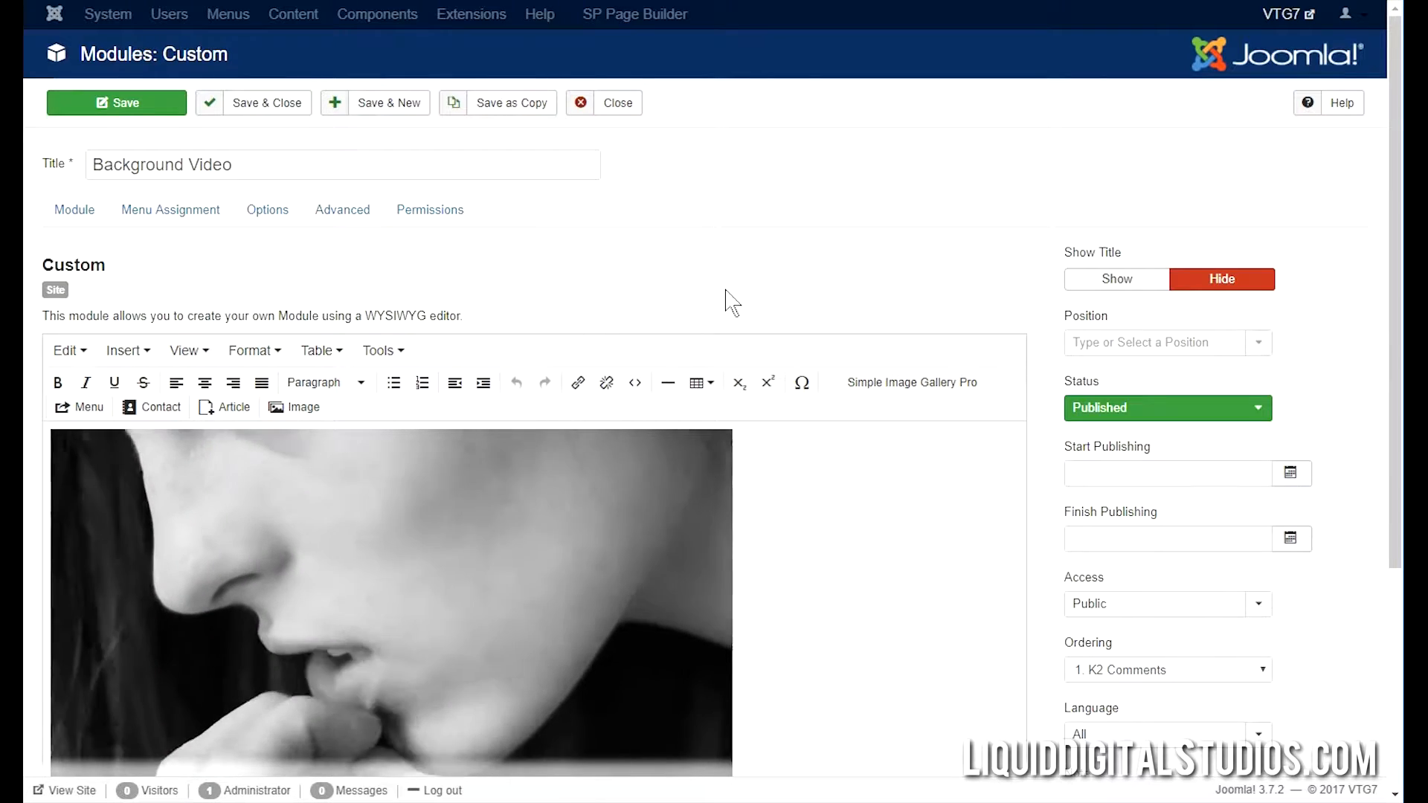
scroll(727, 294, down, 2)
scroll(732, 301, down, 2)
scroll(699, 350, up, 3)
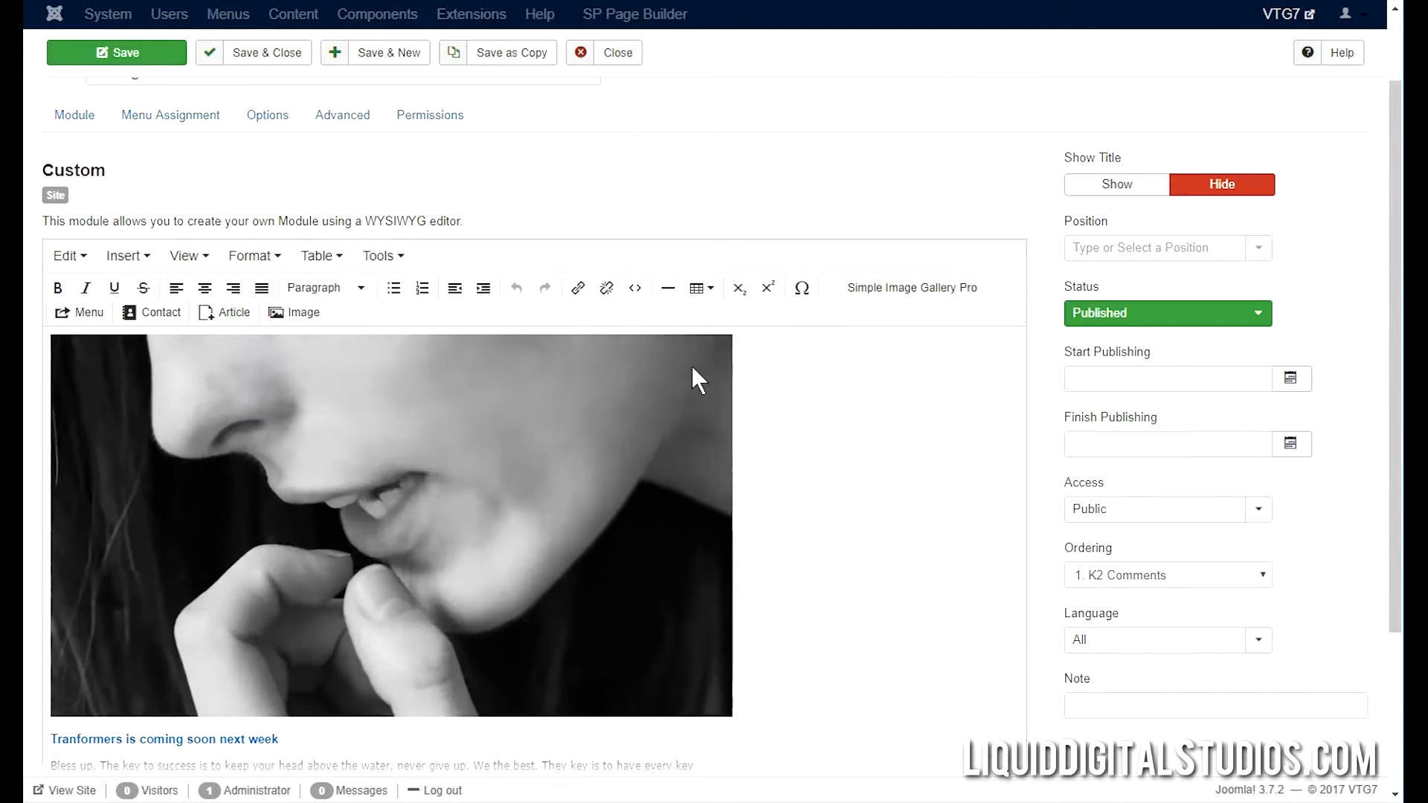
scroll(690, 368, down, 3)
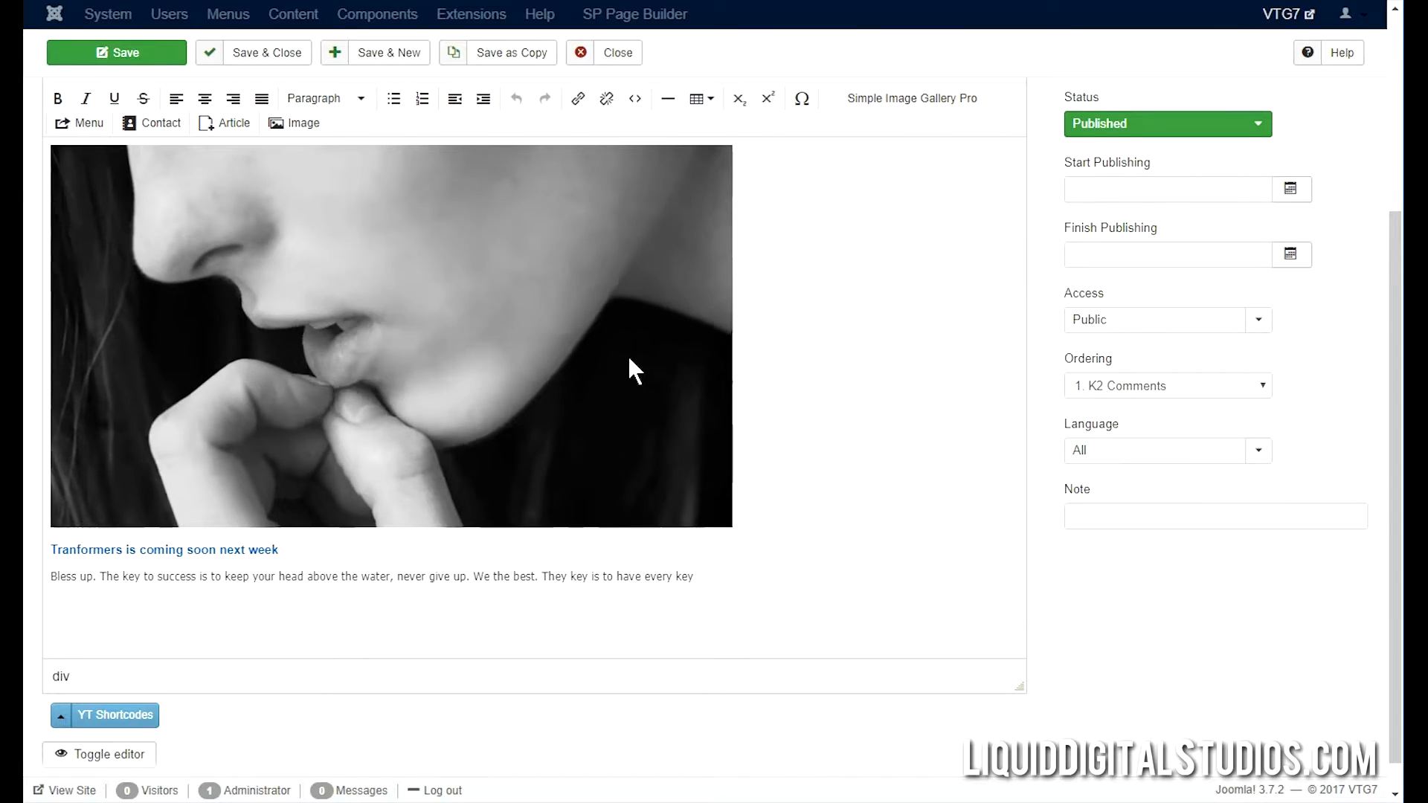
scroll(627, 355, up, 3)
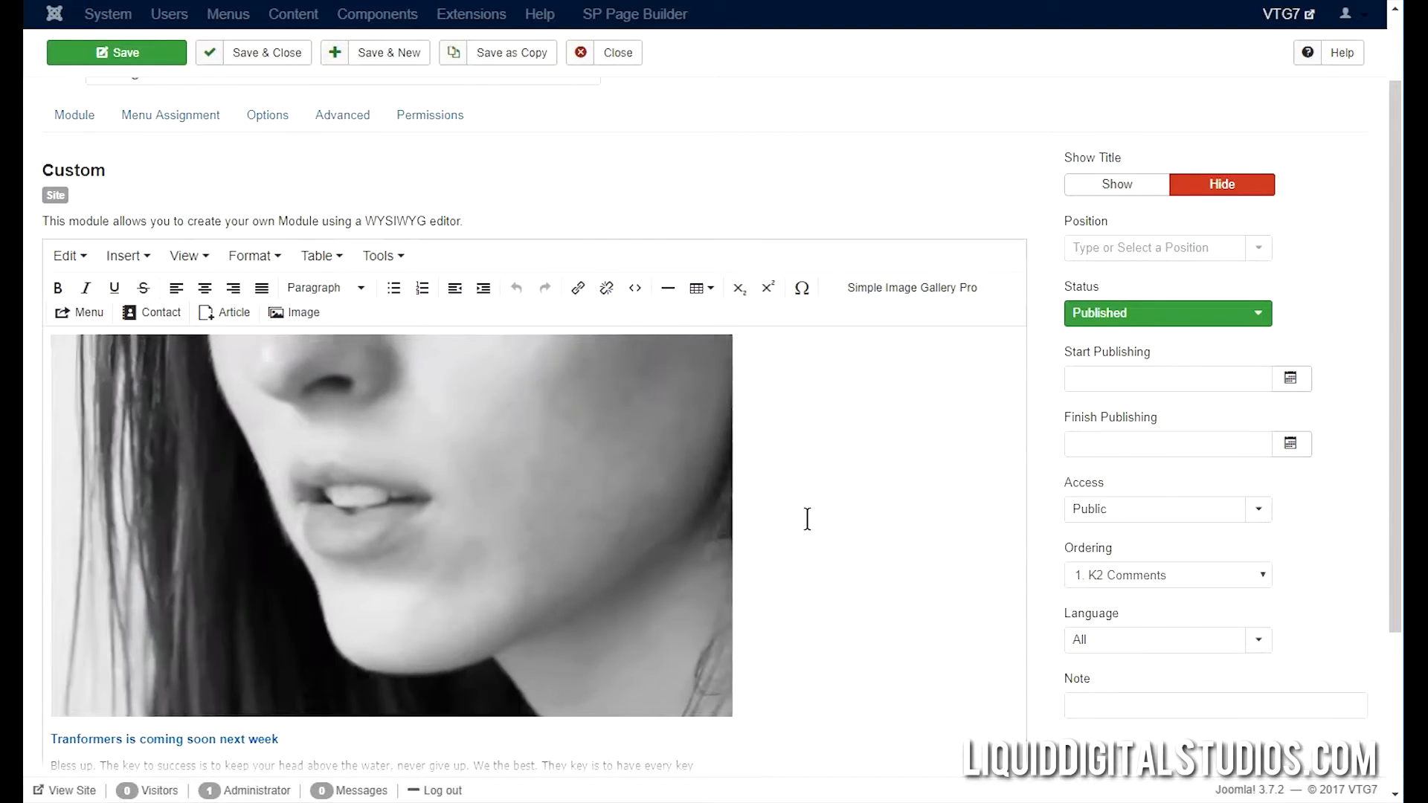
scroll(808, 517, down, 3)
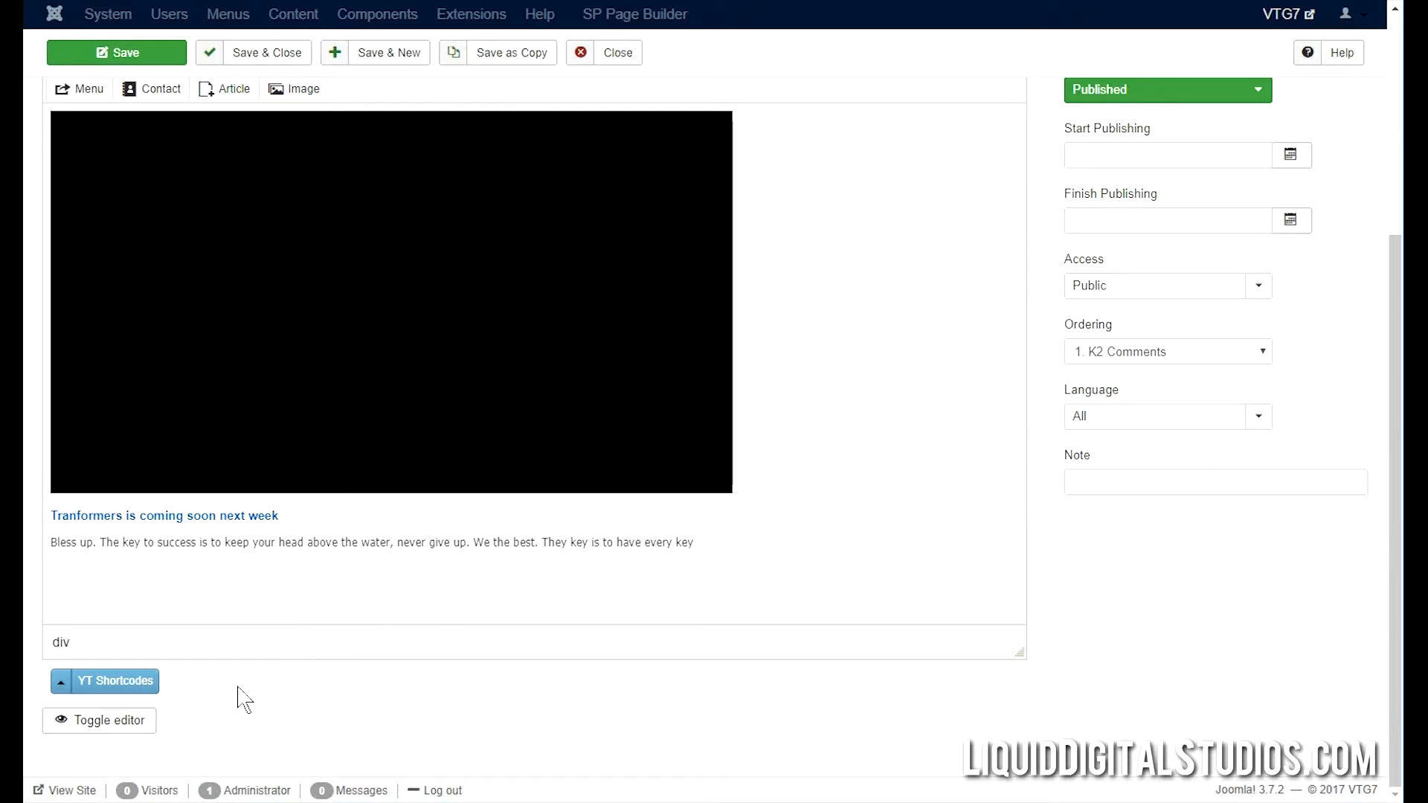
click(142, 733)
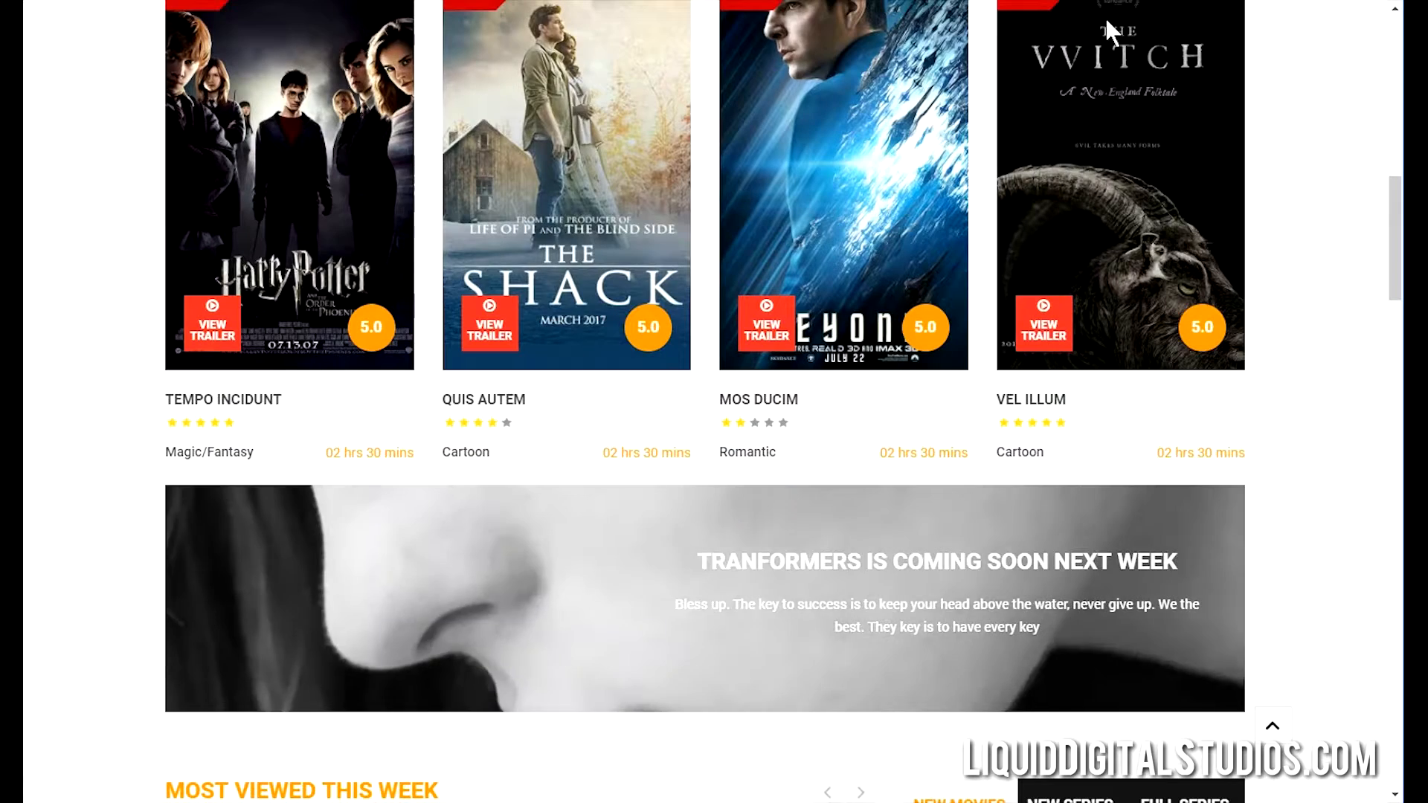
- Examine the site's home page from the background video section down to the Videos and Trailers section
scroll(1033, 238, down, 5)
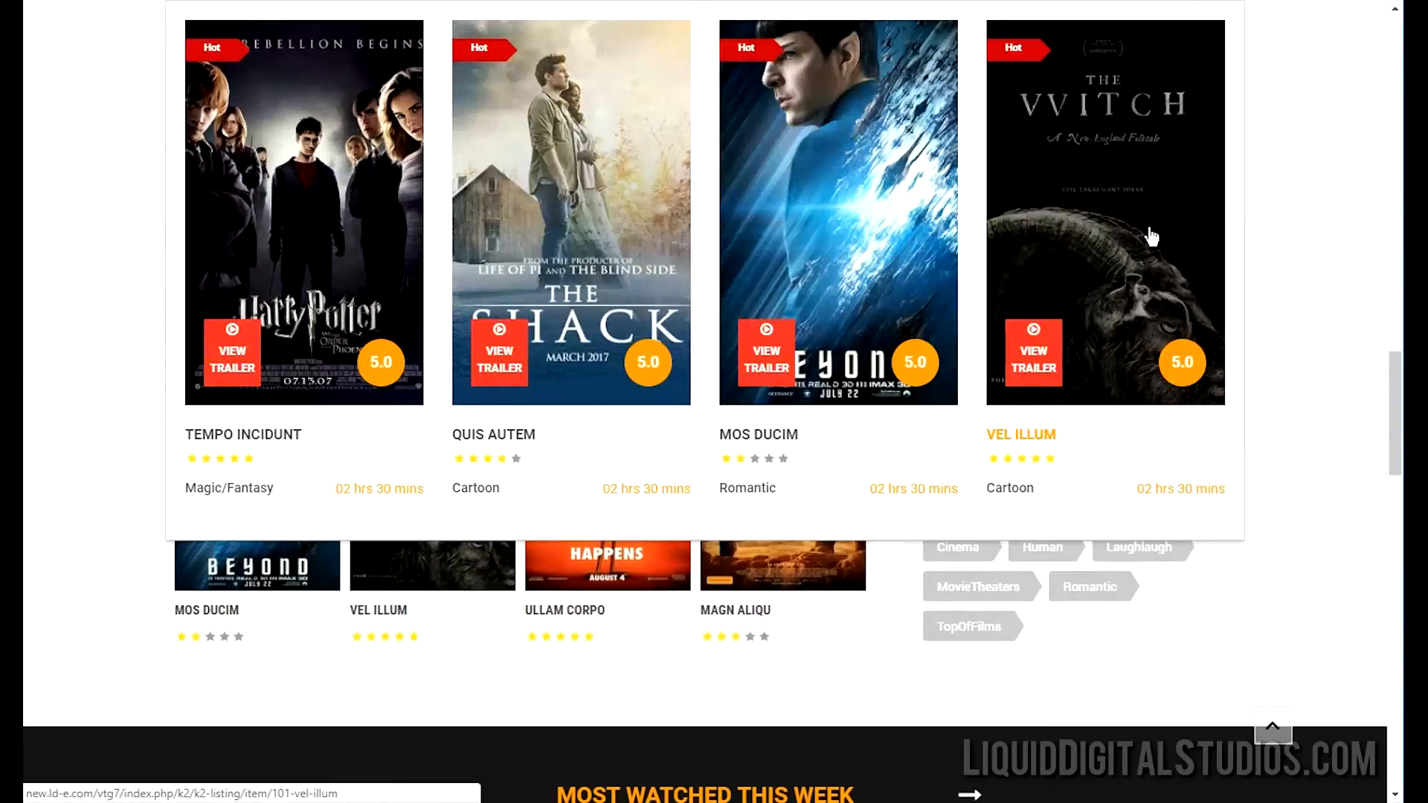
scroll(1278, 303, down, 10)
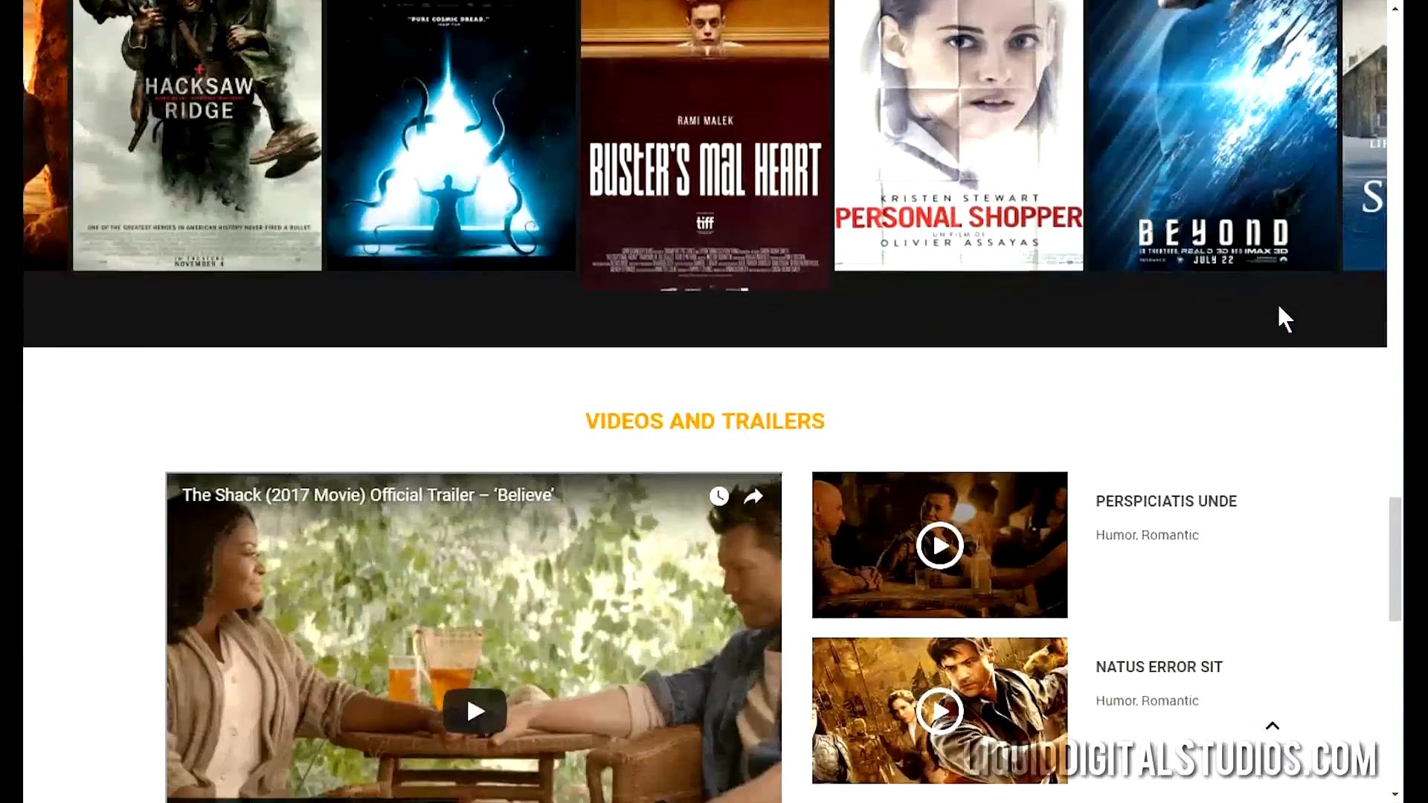
scroll(1279, 307, down, 5)
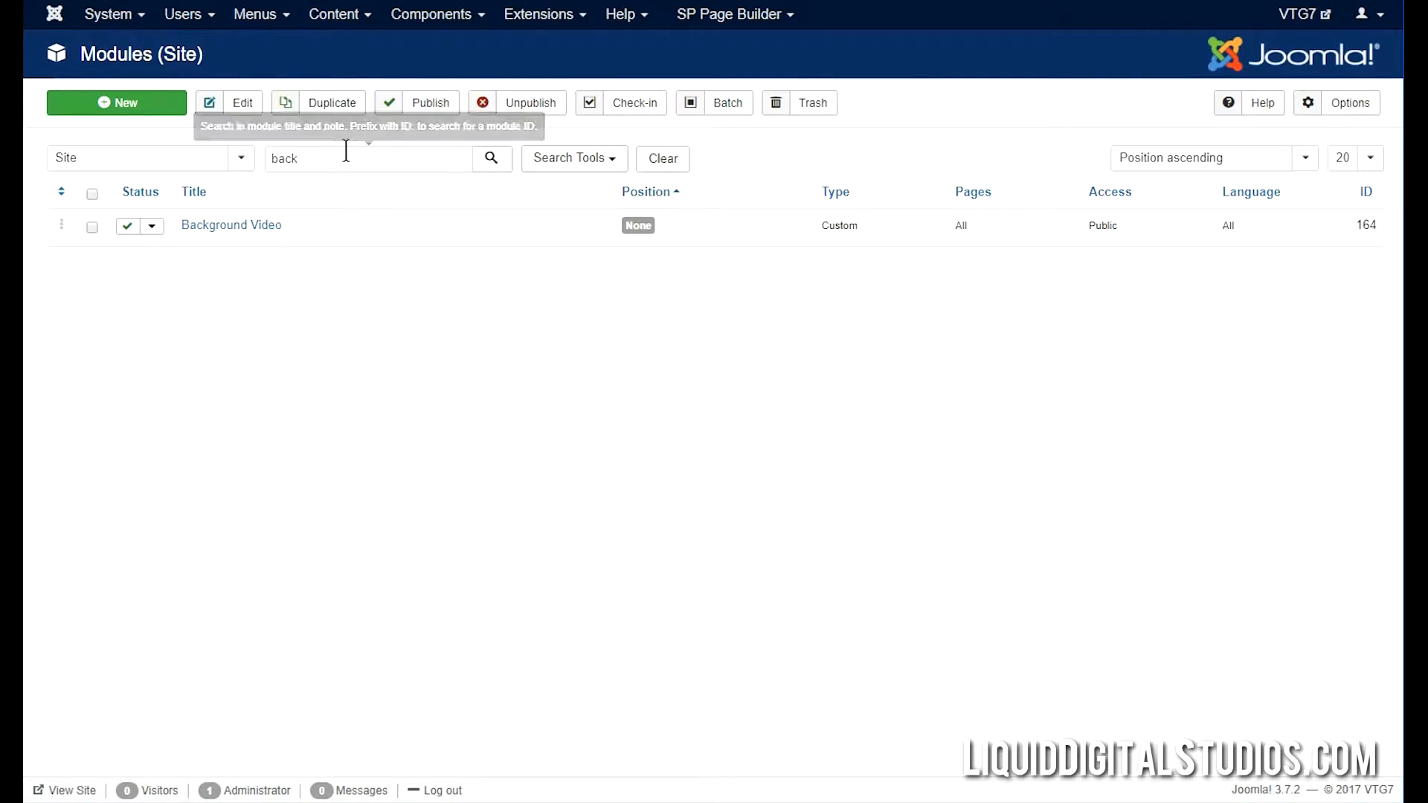
- Search the site modules for "video", open the Sj Video Box - Videos and trailers module and look through its settings
drag(342, 149, 233, 163)
text(video)
key(Return)
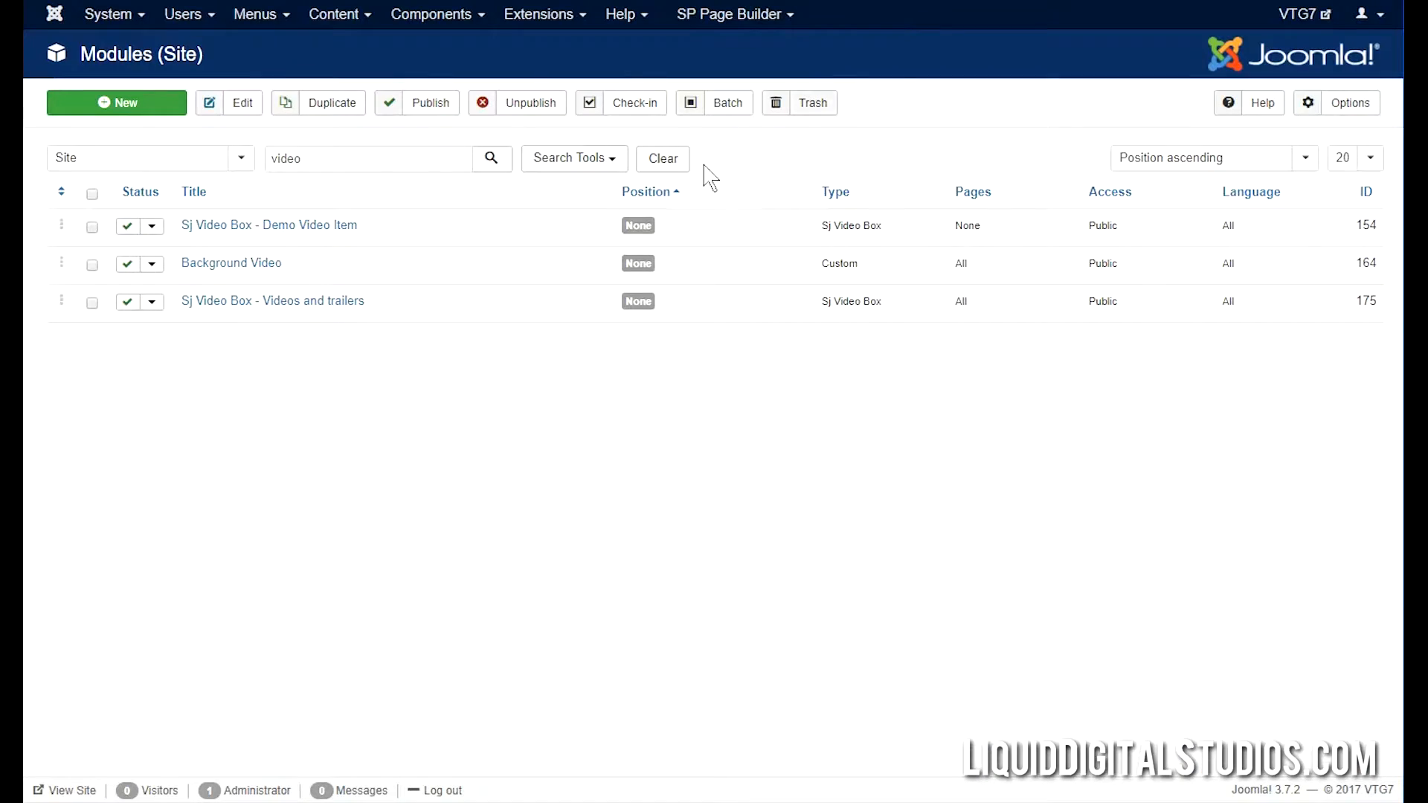
click(244, 304)
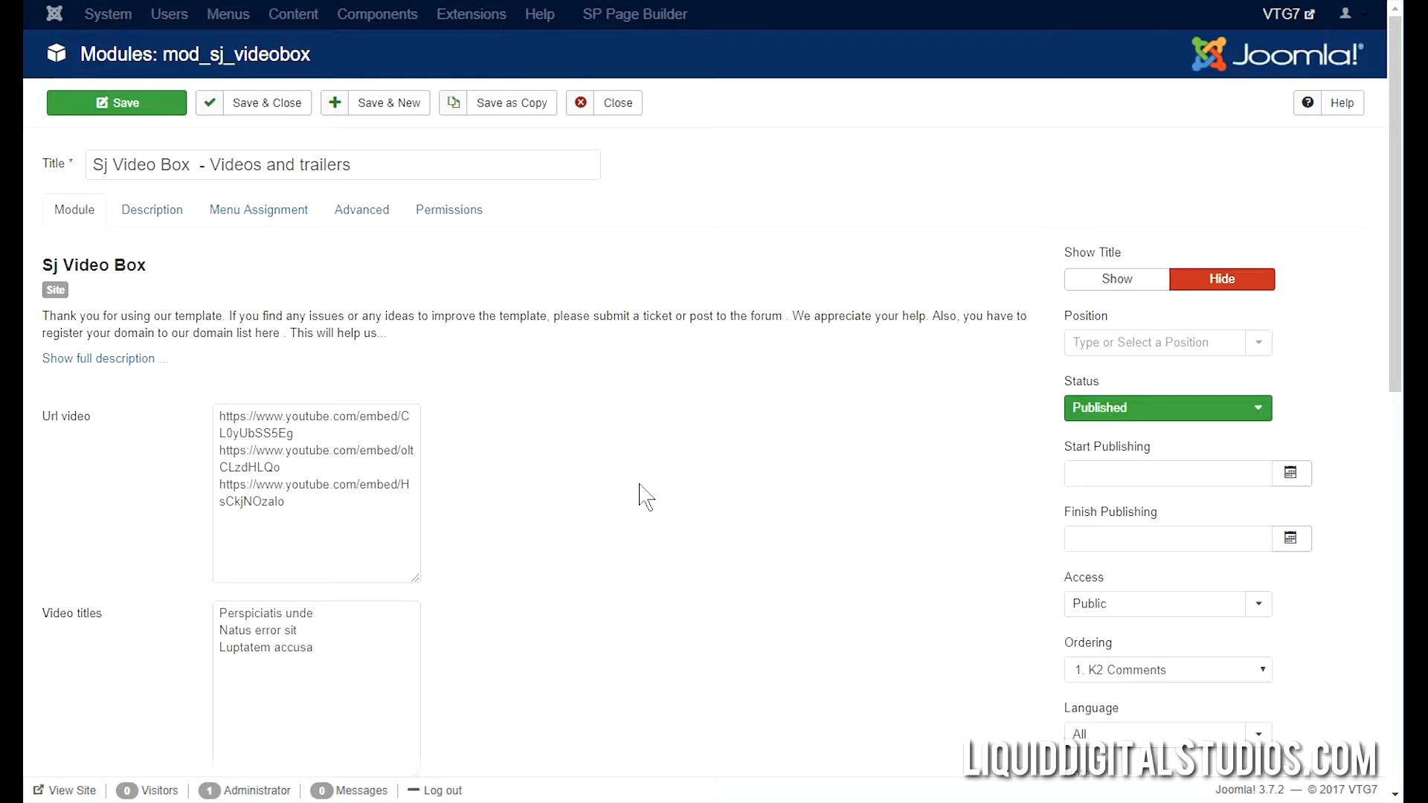
scroll(646, 497, down, 5)
scroll(641, 508, up, 5)
drag(315, 429, 232, 411)
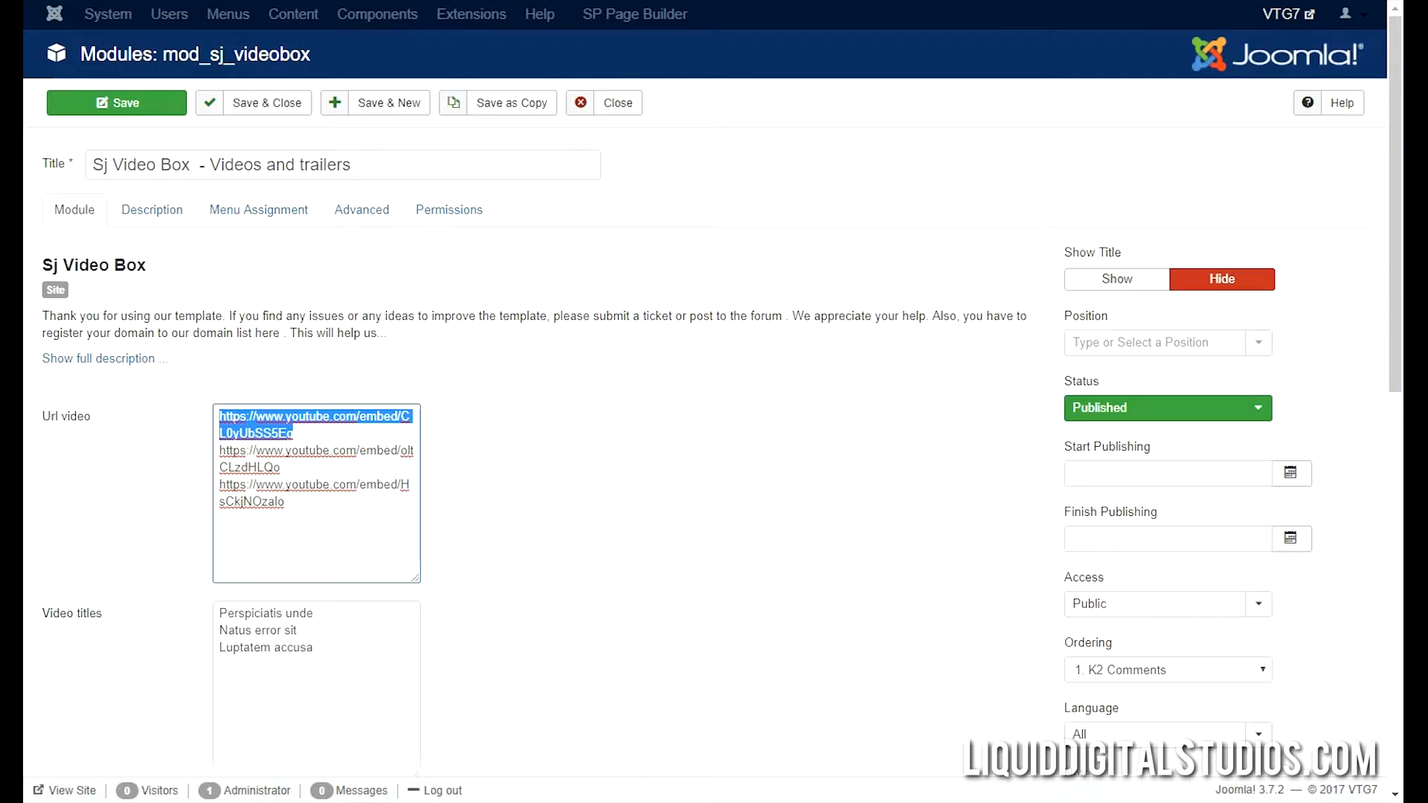
key(ctrl+t)
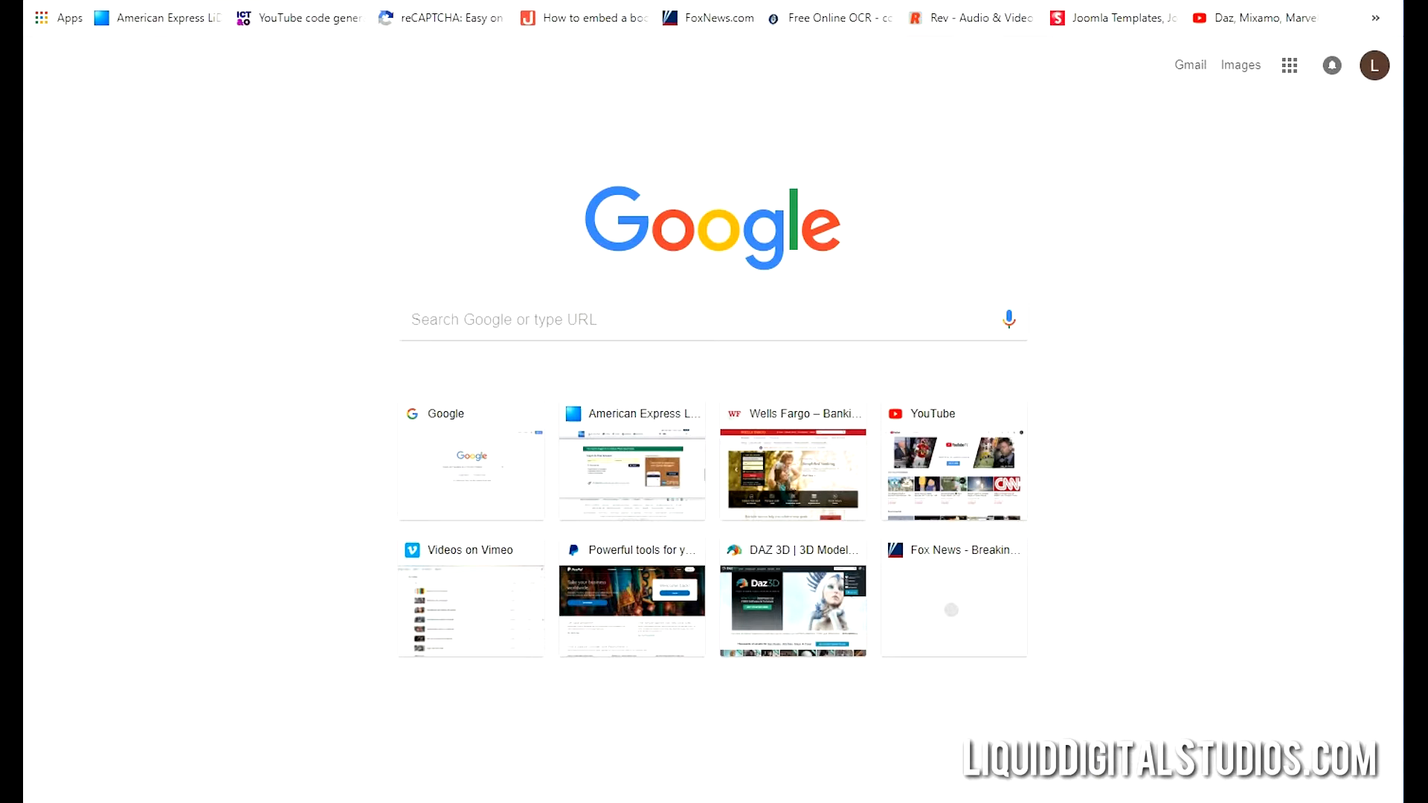
text(https://www.youtube.com/embed/CL0yUbSS5Eg)
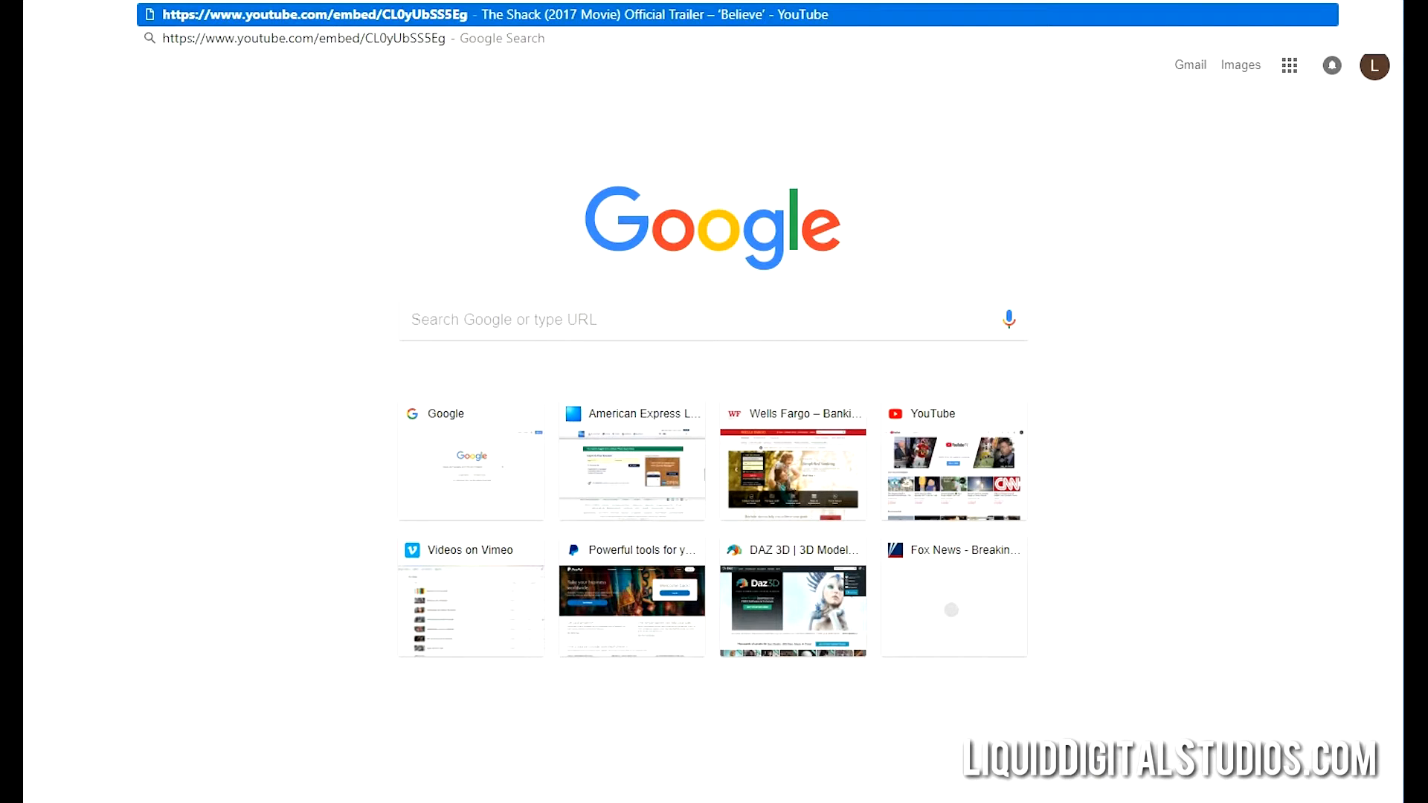
key(Return)
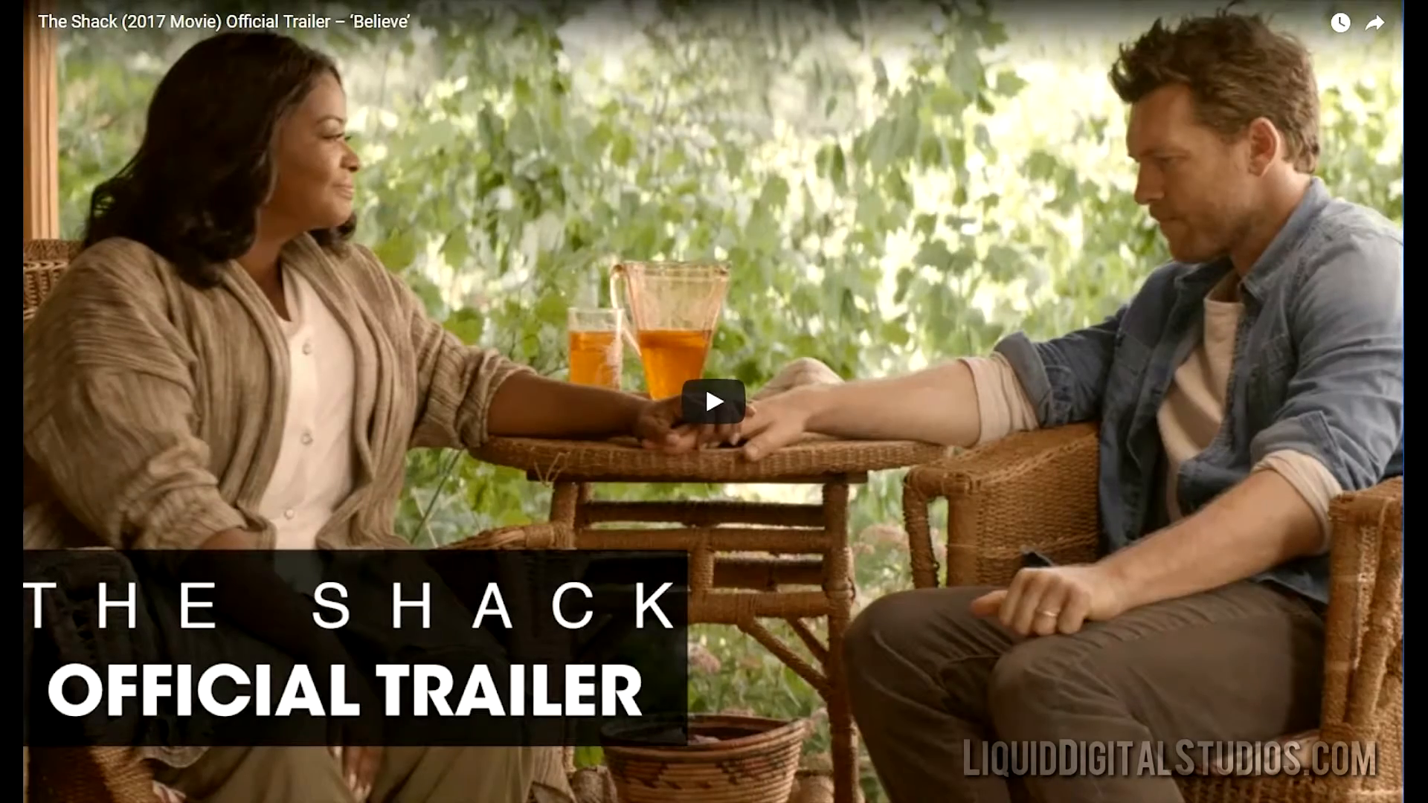
click(719, 395)
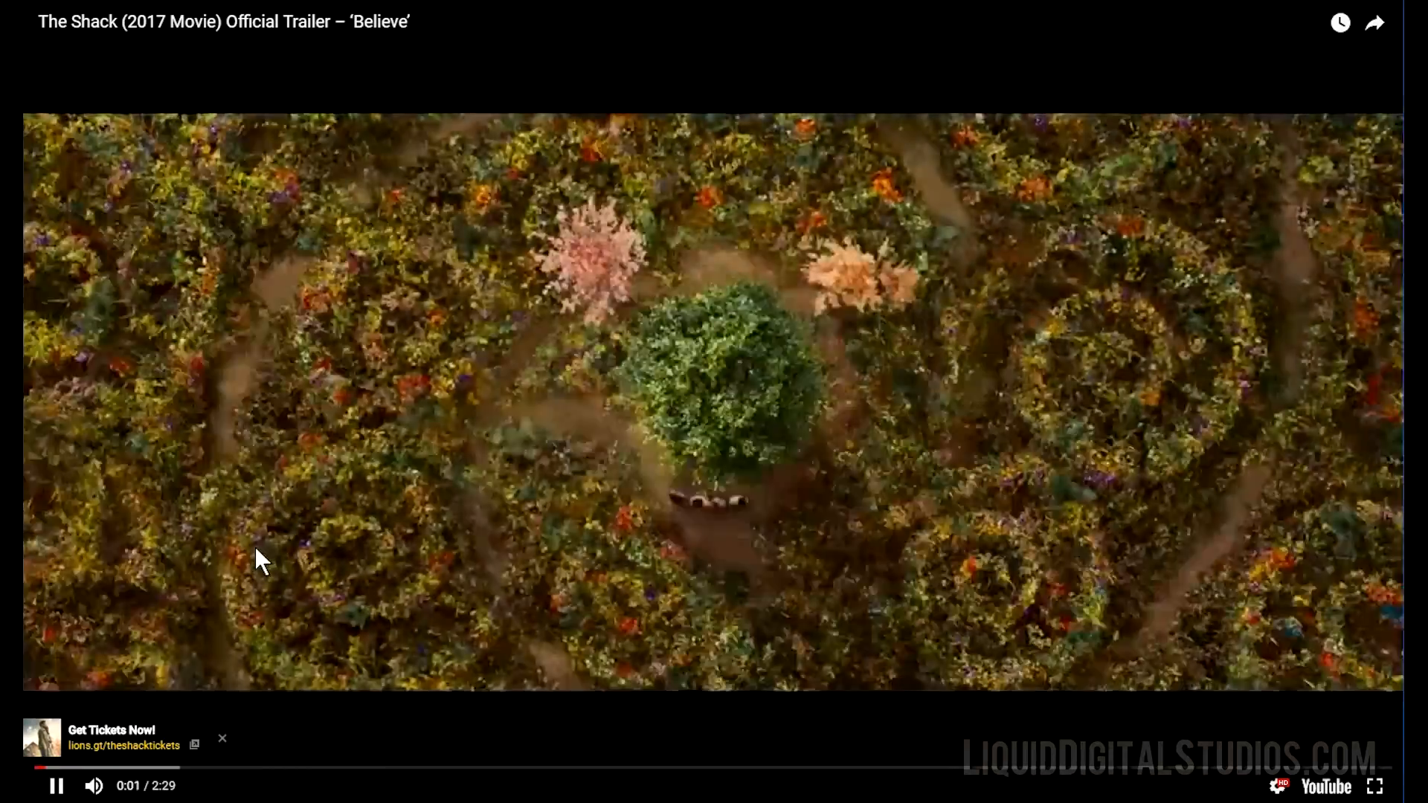
click(526, 418)
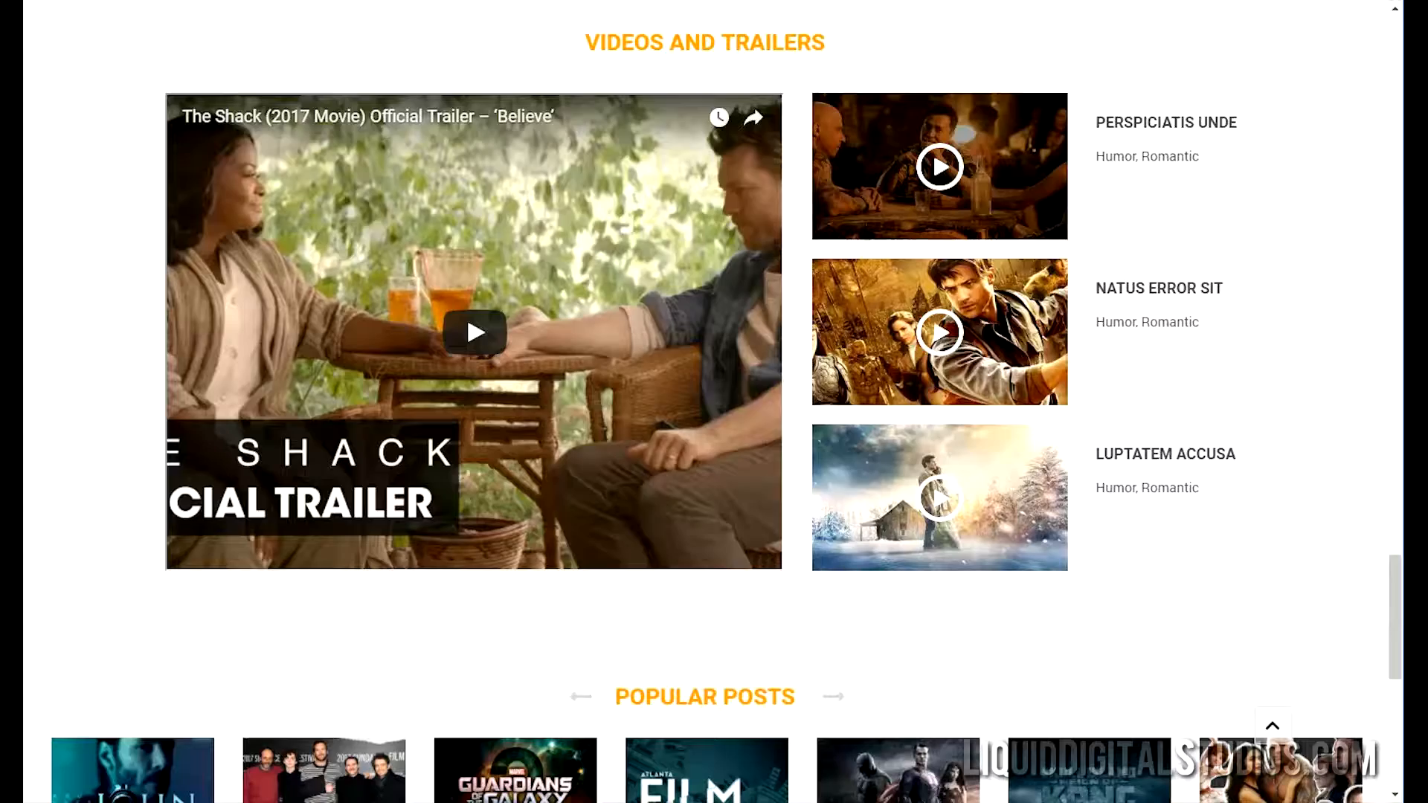
- Briefly play the main trailer in the home page's Videos and Trailers section to compare it with the embed page
click(476, 333)
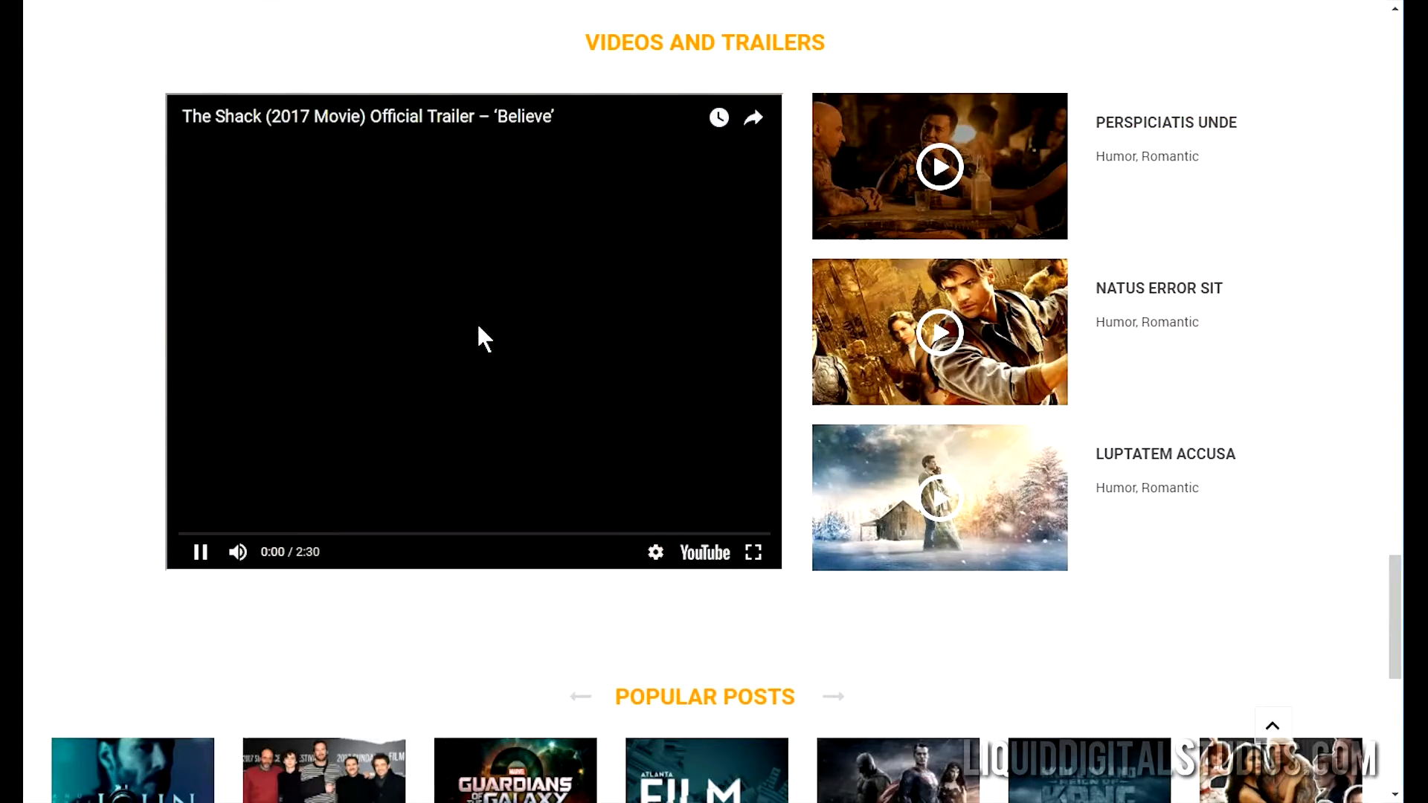
click(482, 327)
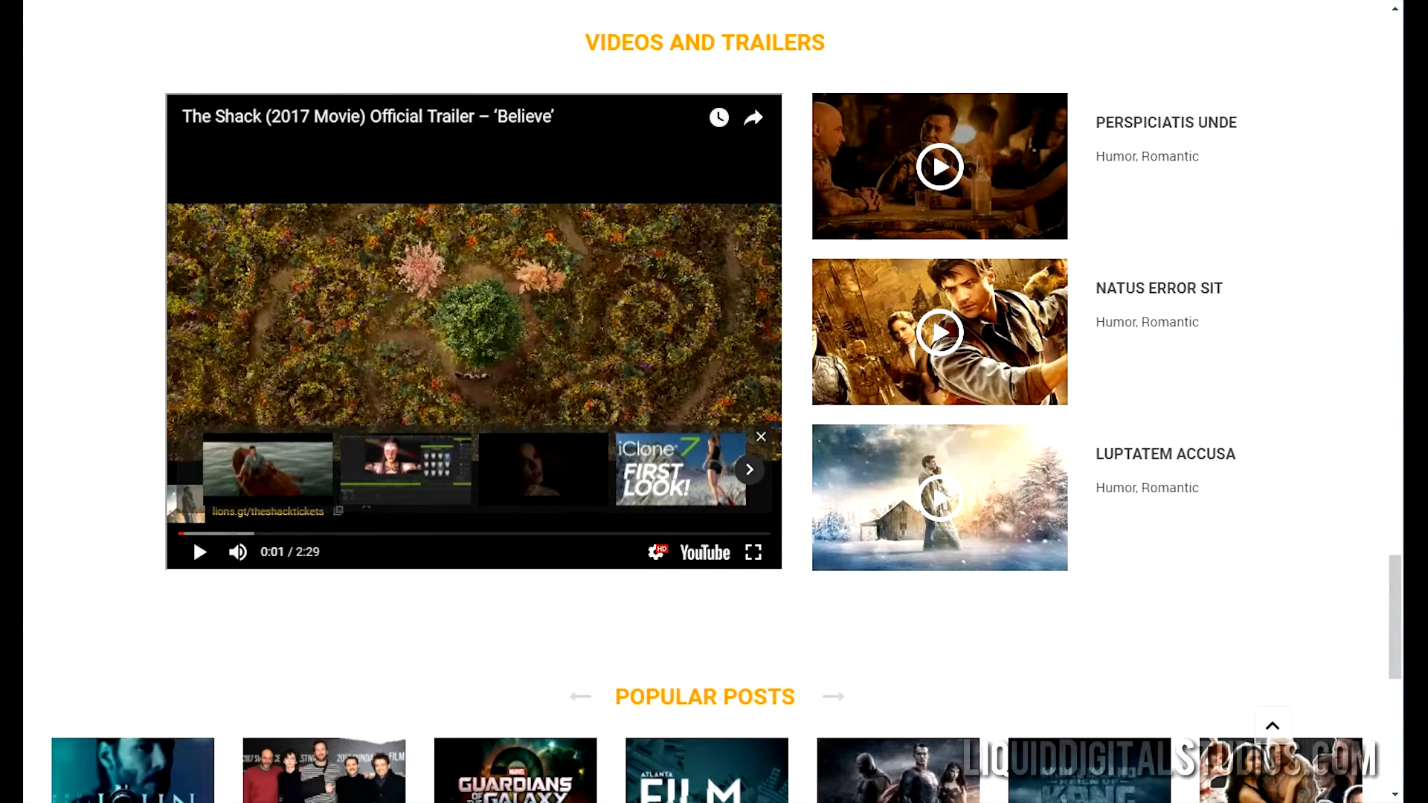
click(753, 552)
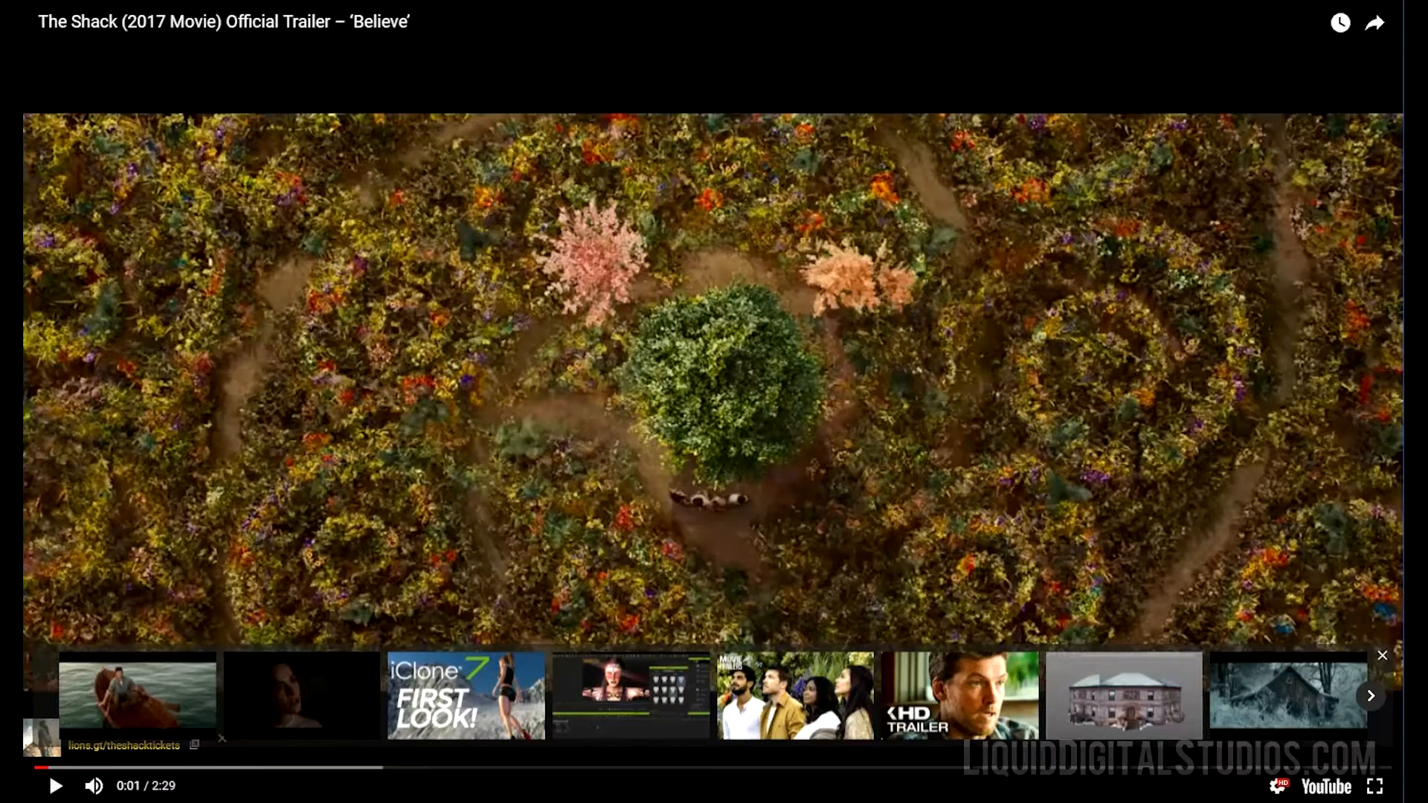
- Go to YouTube, open the "ENERGY BALL VFX - Adobe After Effects Tutorial" video, skip the ad and pause playback
text(you)
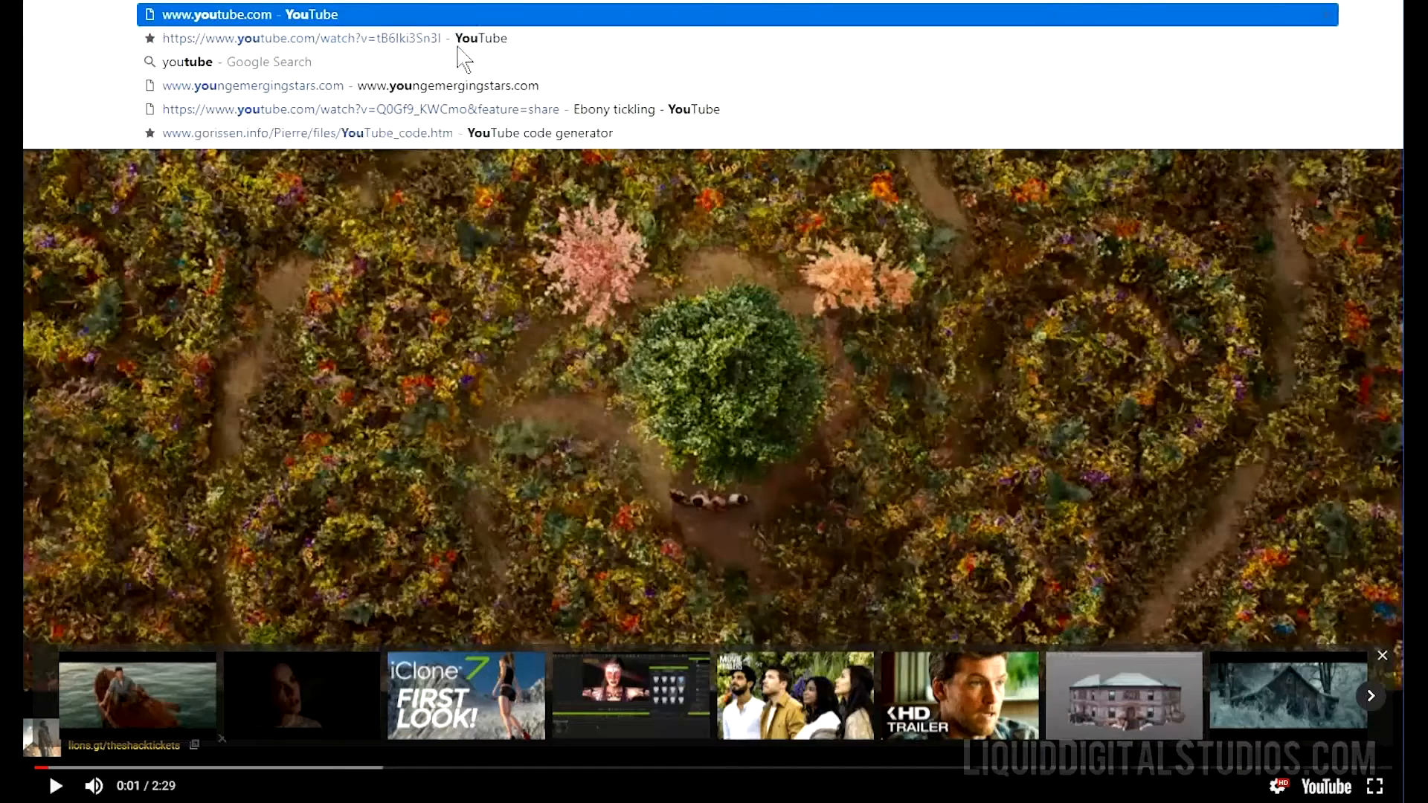
key(Return)
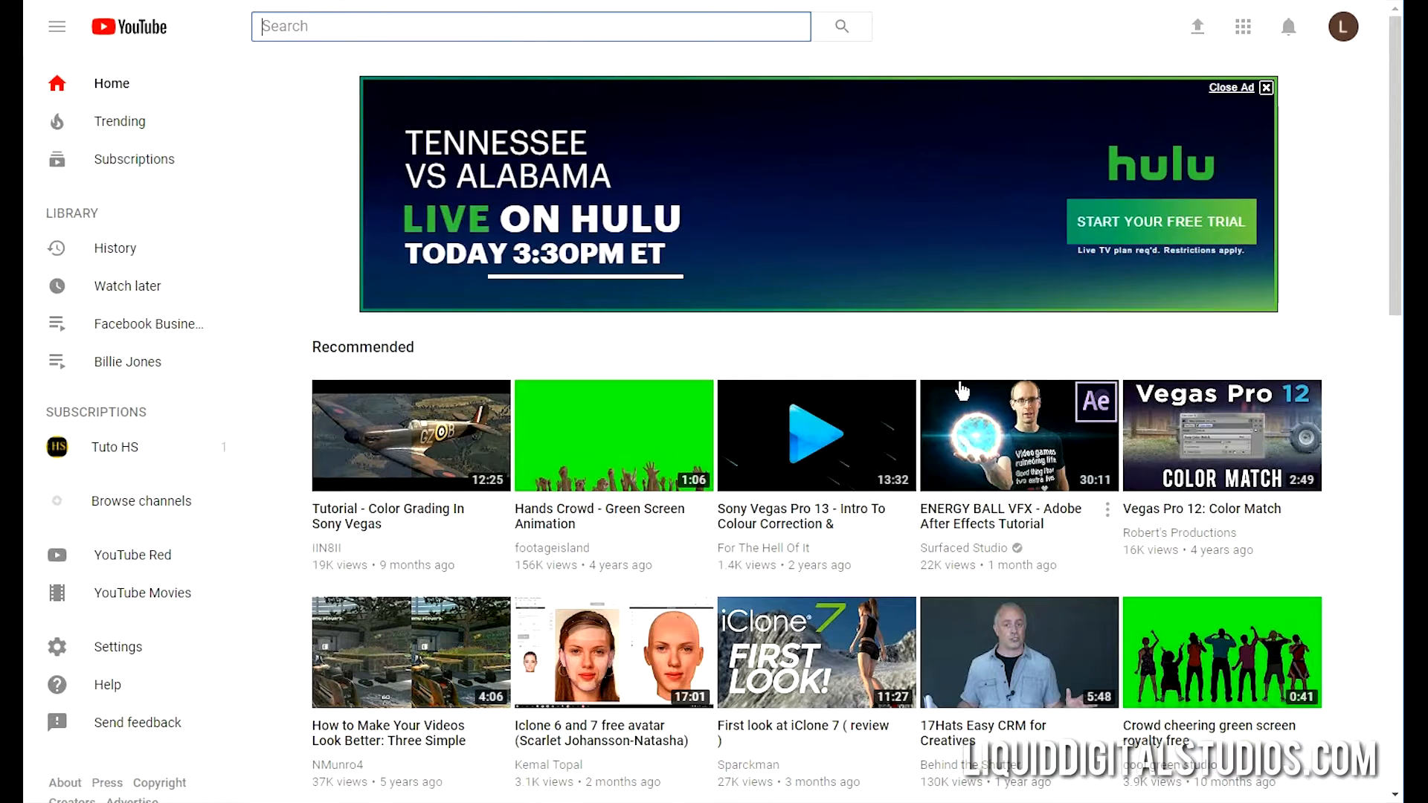
click(989, 444)
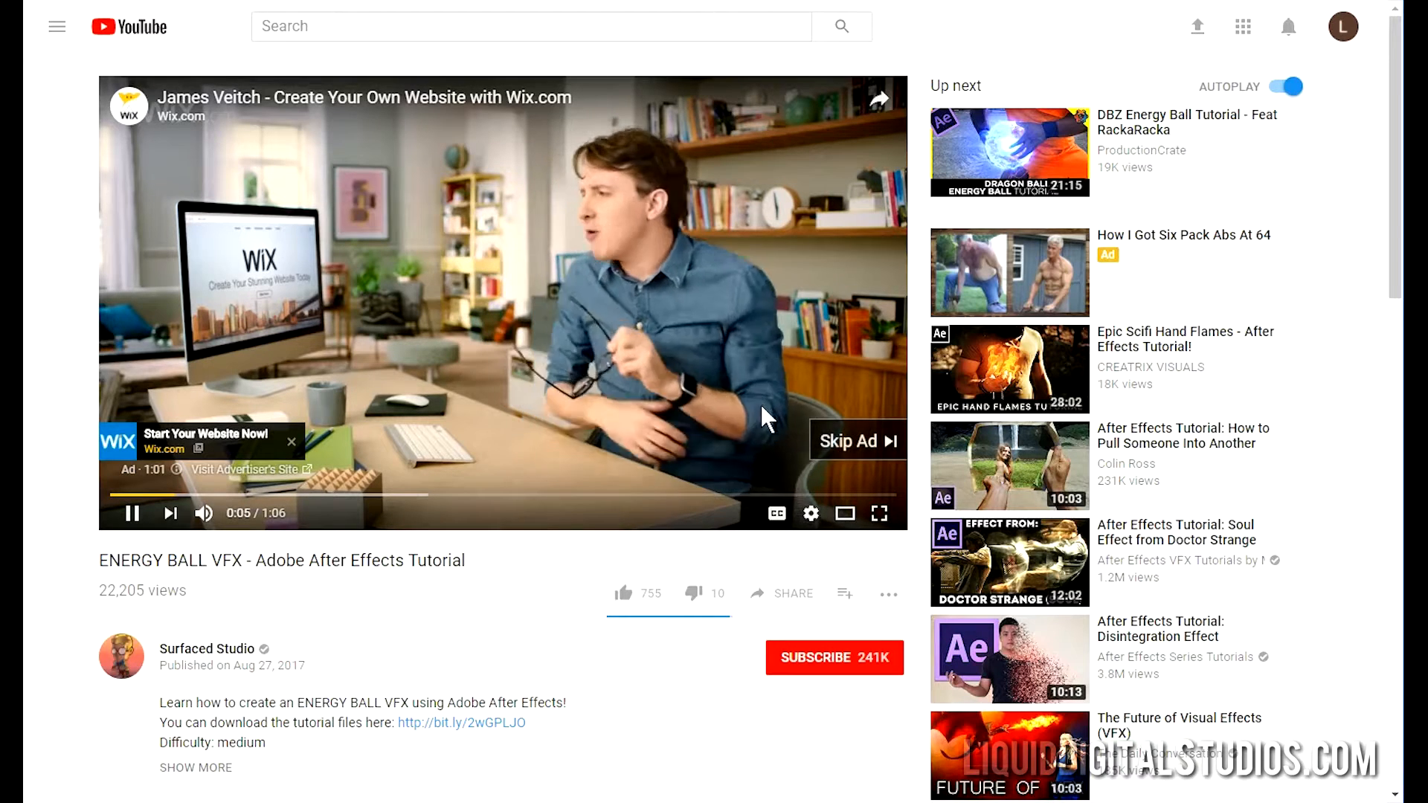
click(851, 440)
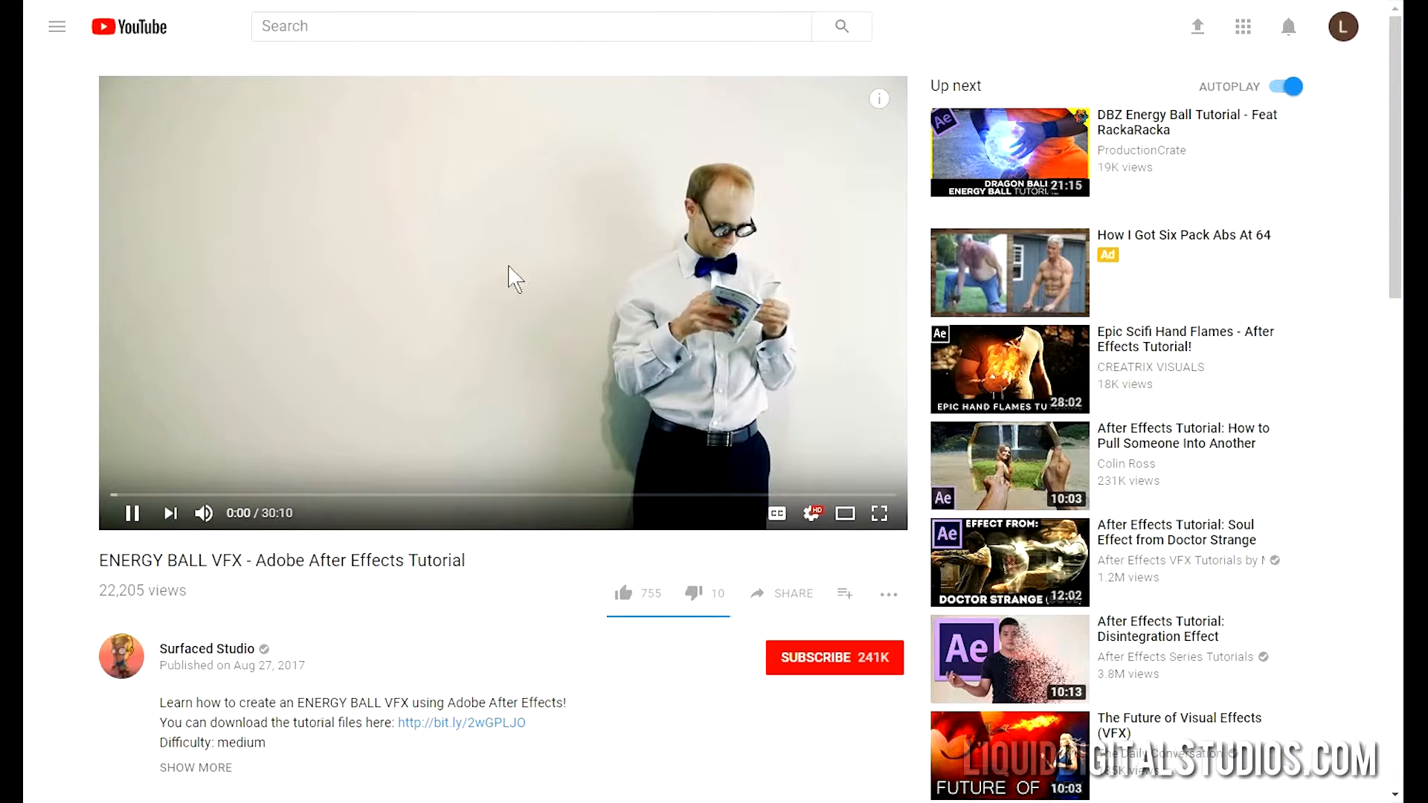
click(569, 338)
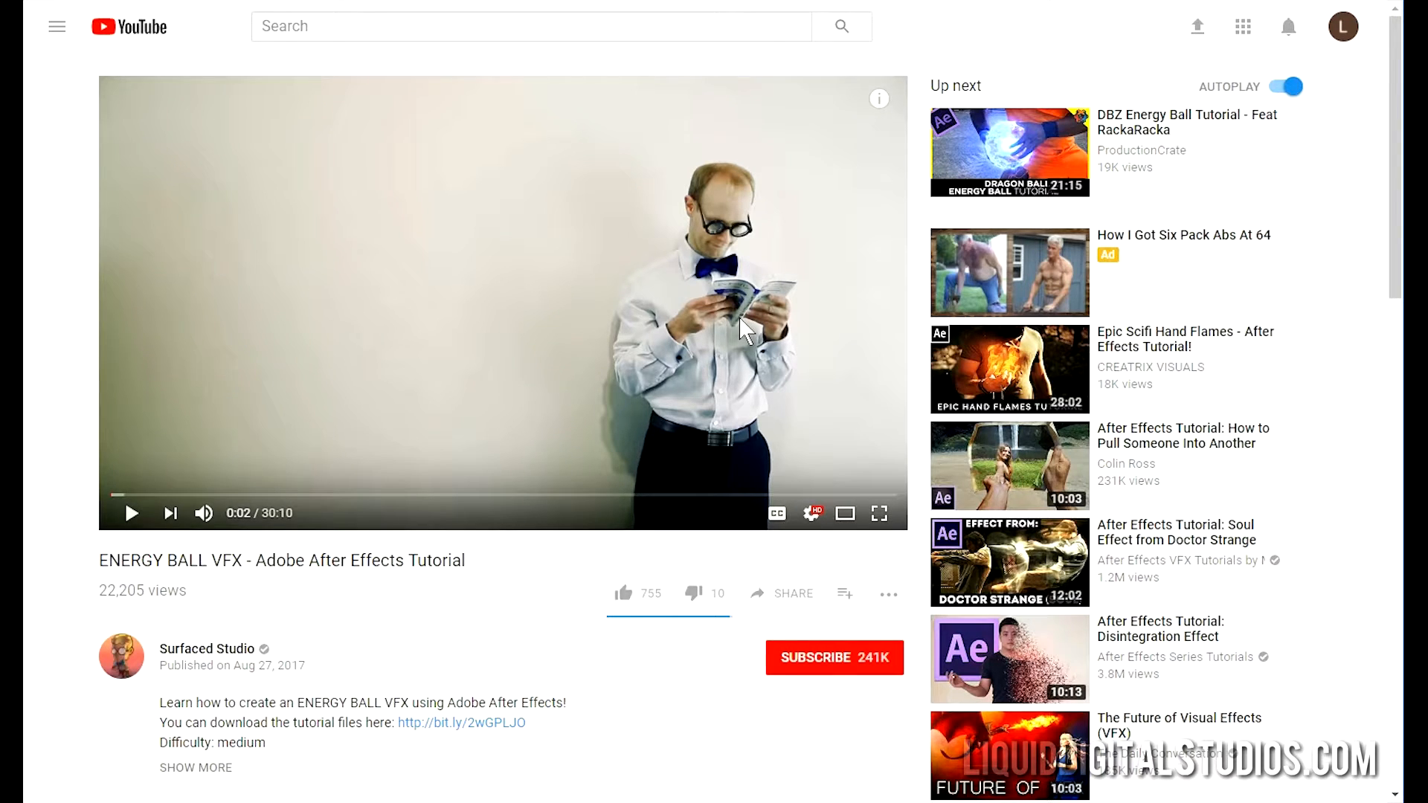
- Copy the energy ball video's embed code from its sharing options and paste it into a blank Notepad document
click(792, 606)
click(1071, 552)
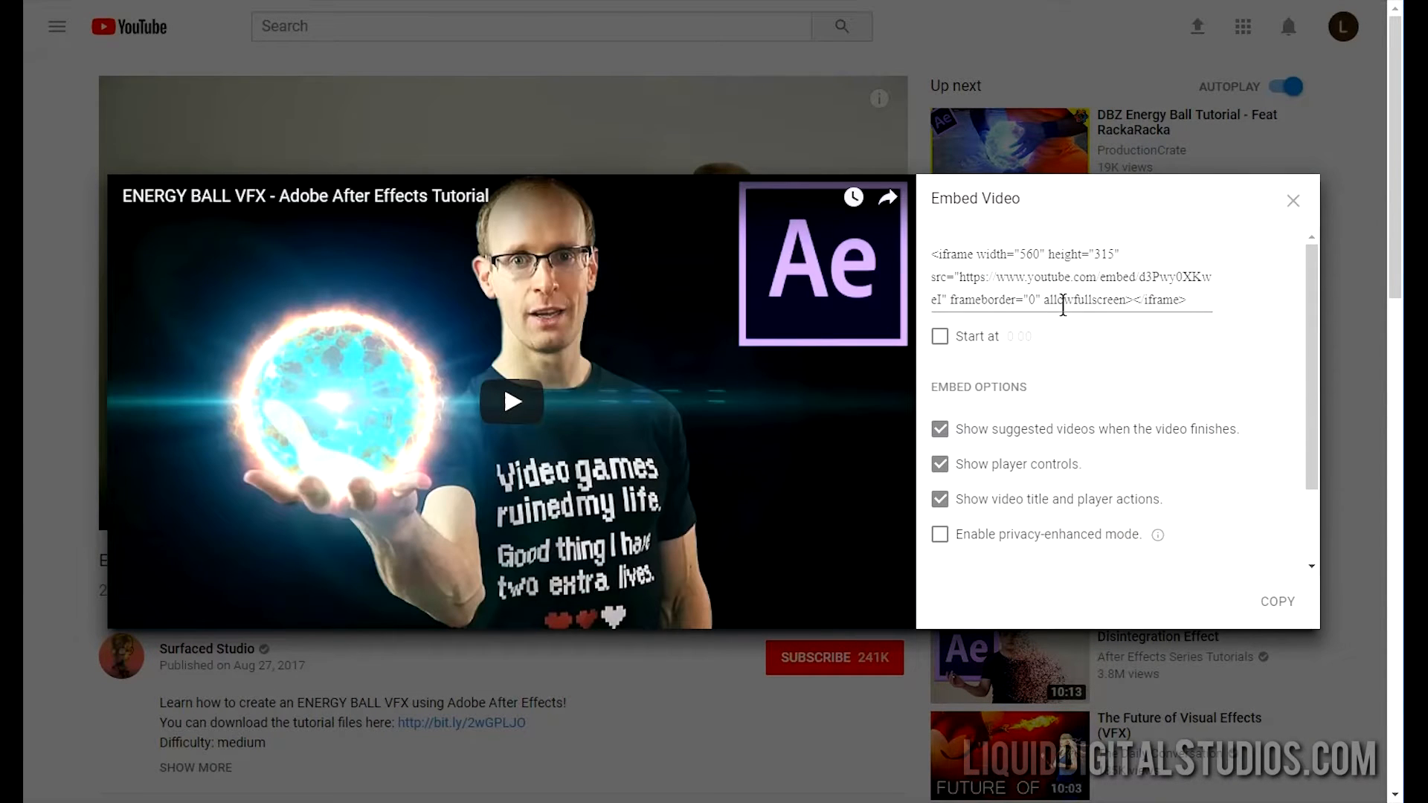
click(1086, 264)
key(ctrl+c)
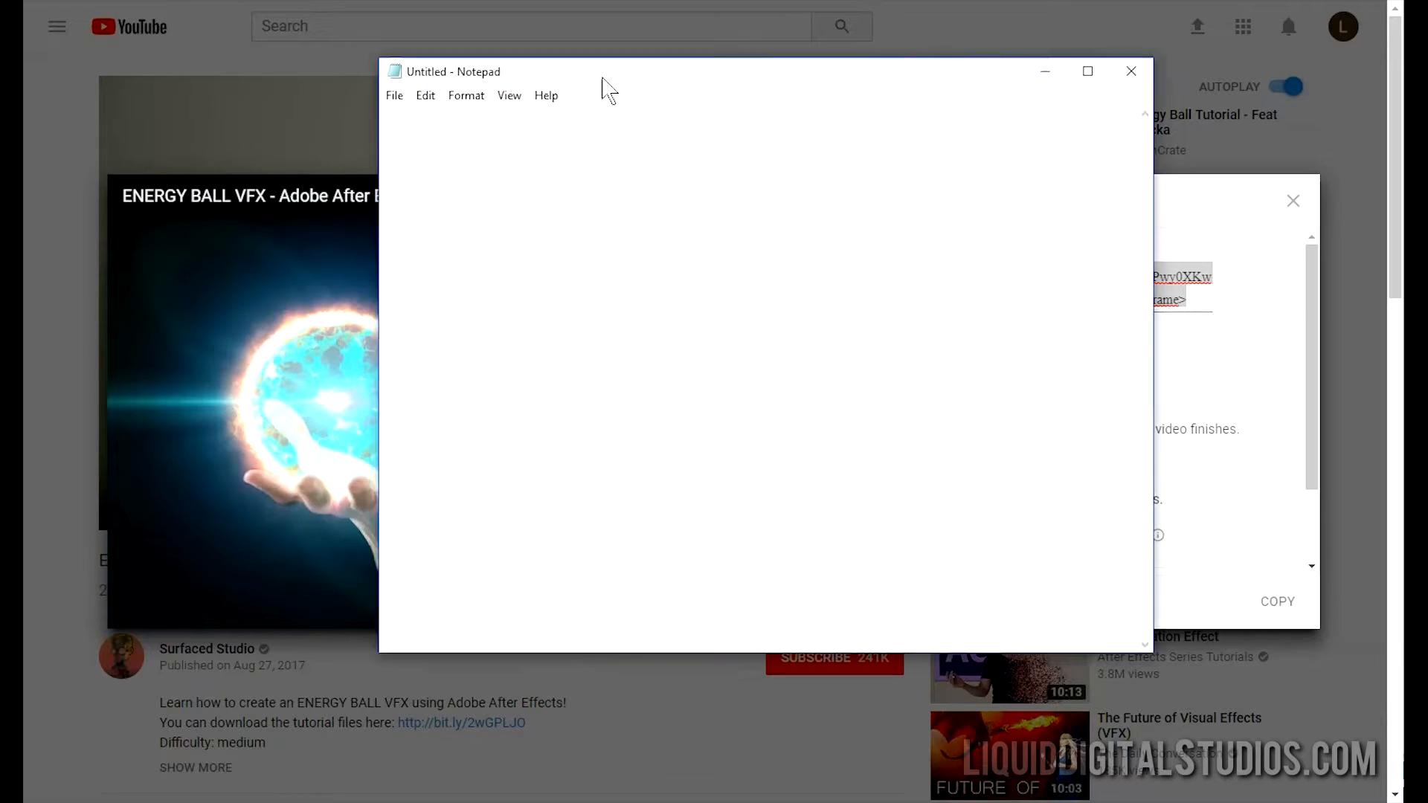
drag(601, 77, 593, 149)
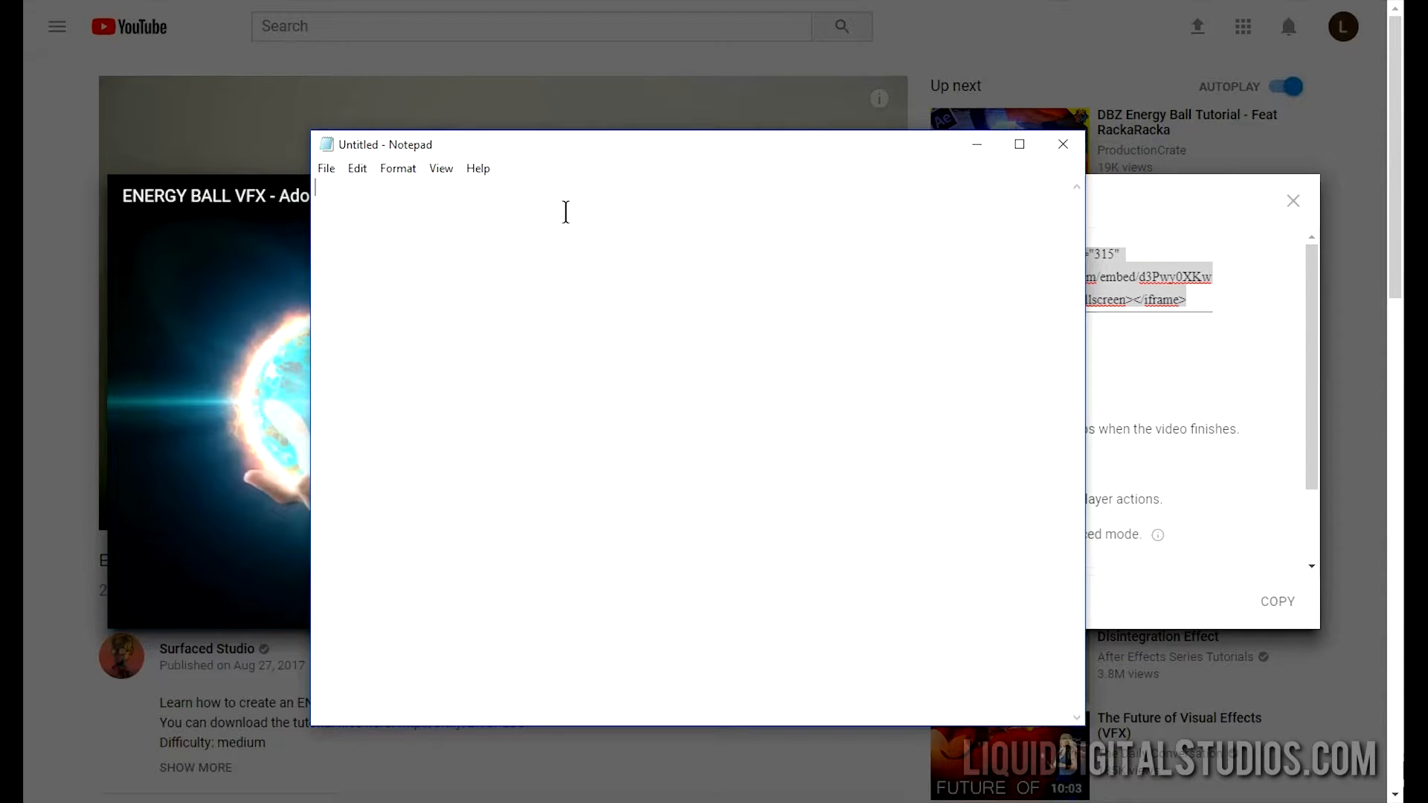
key(ctrl+v)
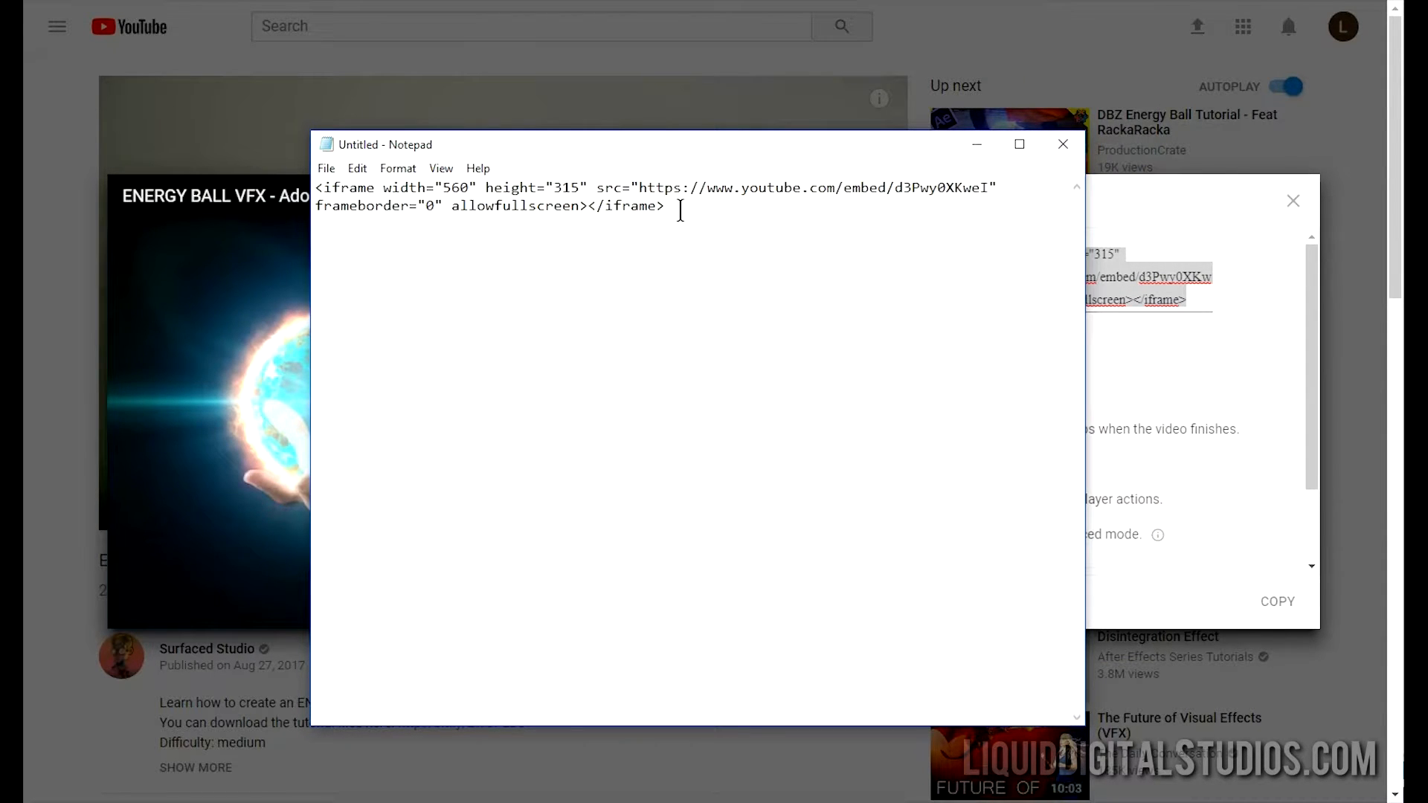
drag(1031, 231, 997, 179)
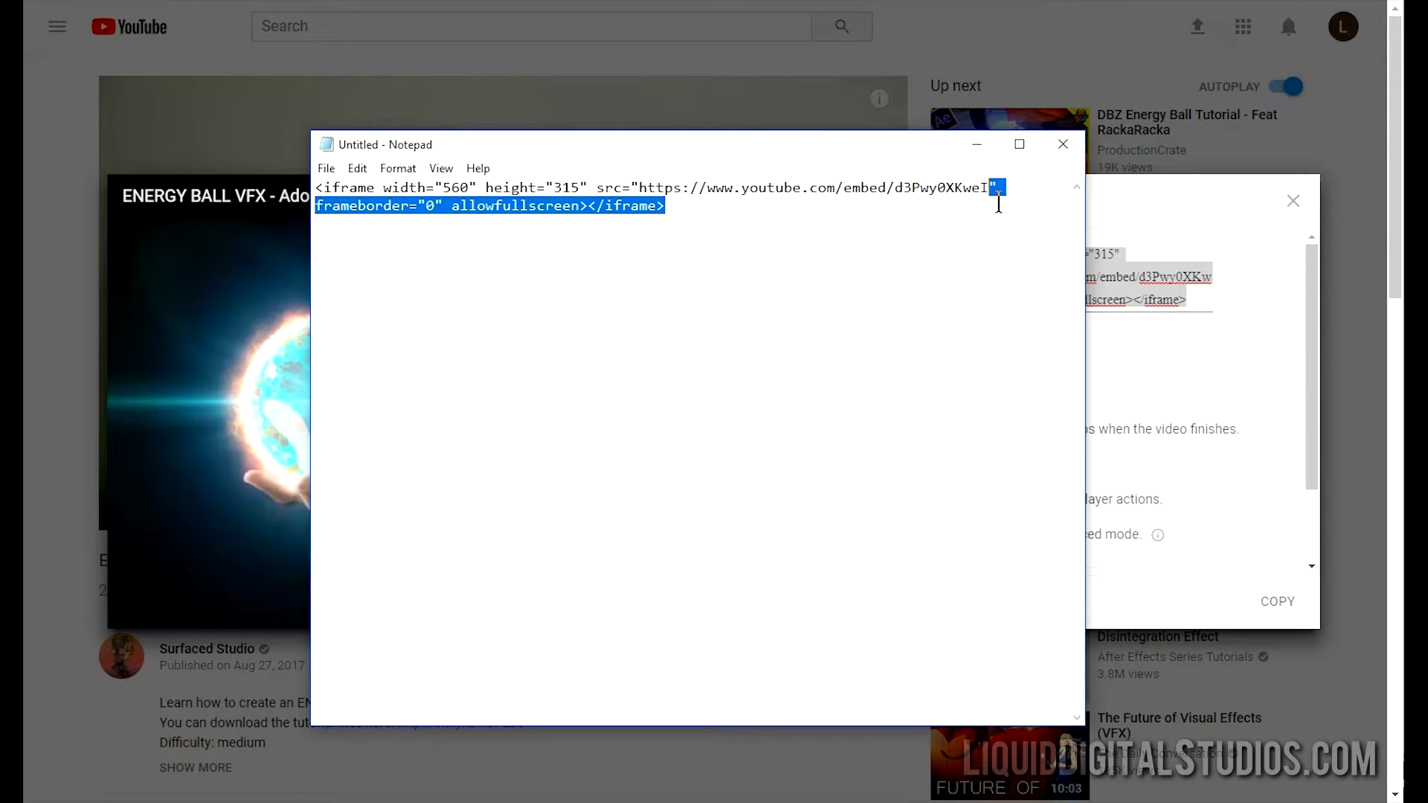
key(BackSpace)
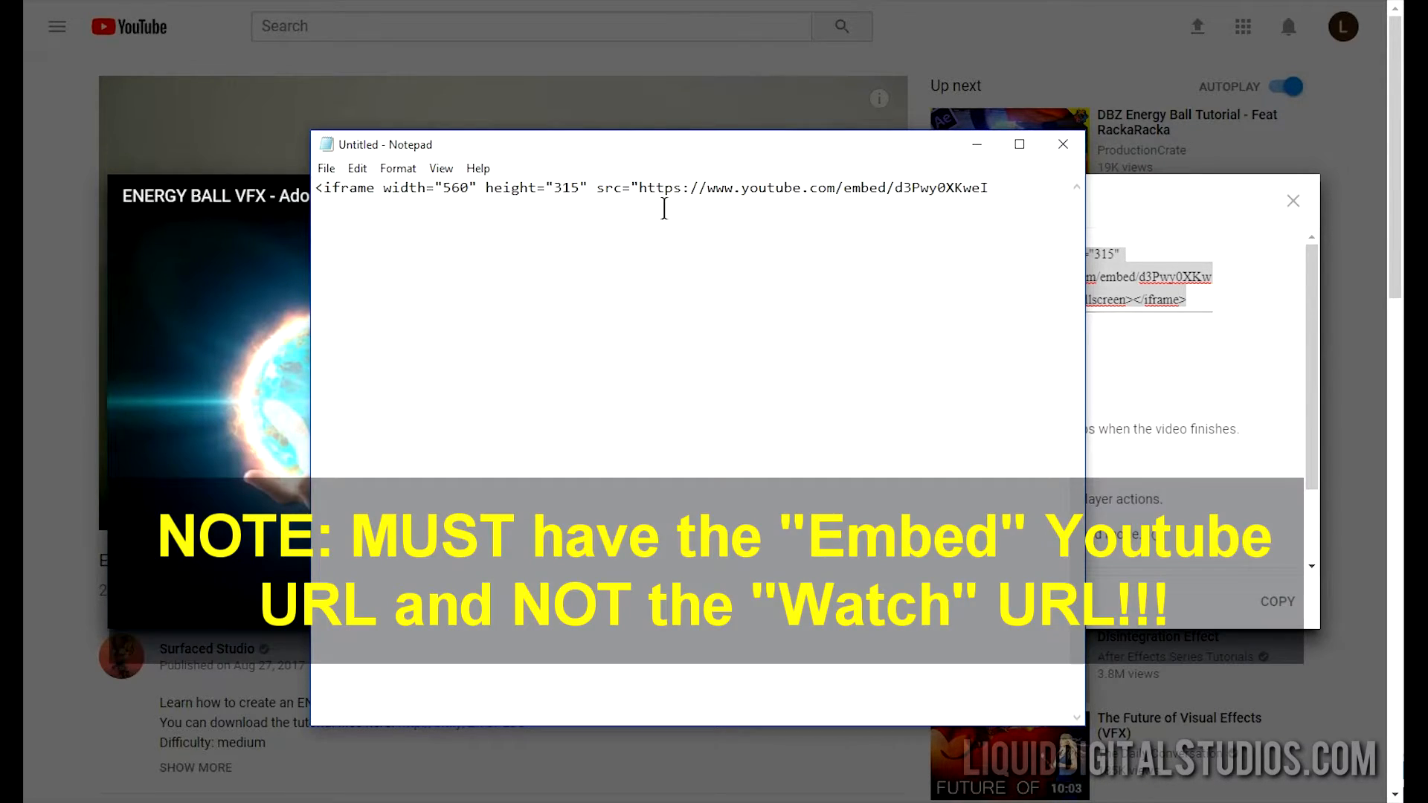
drag(640, 187, 313, 187)
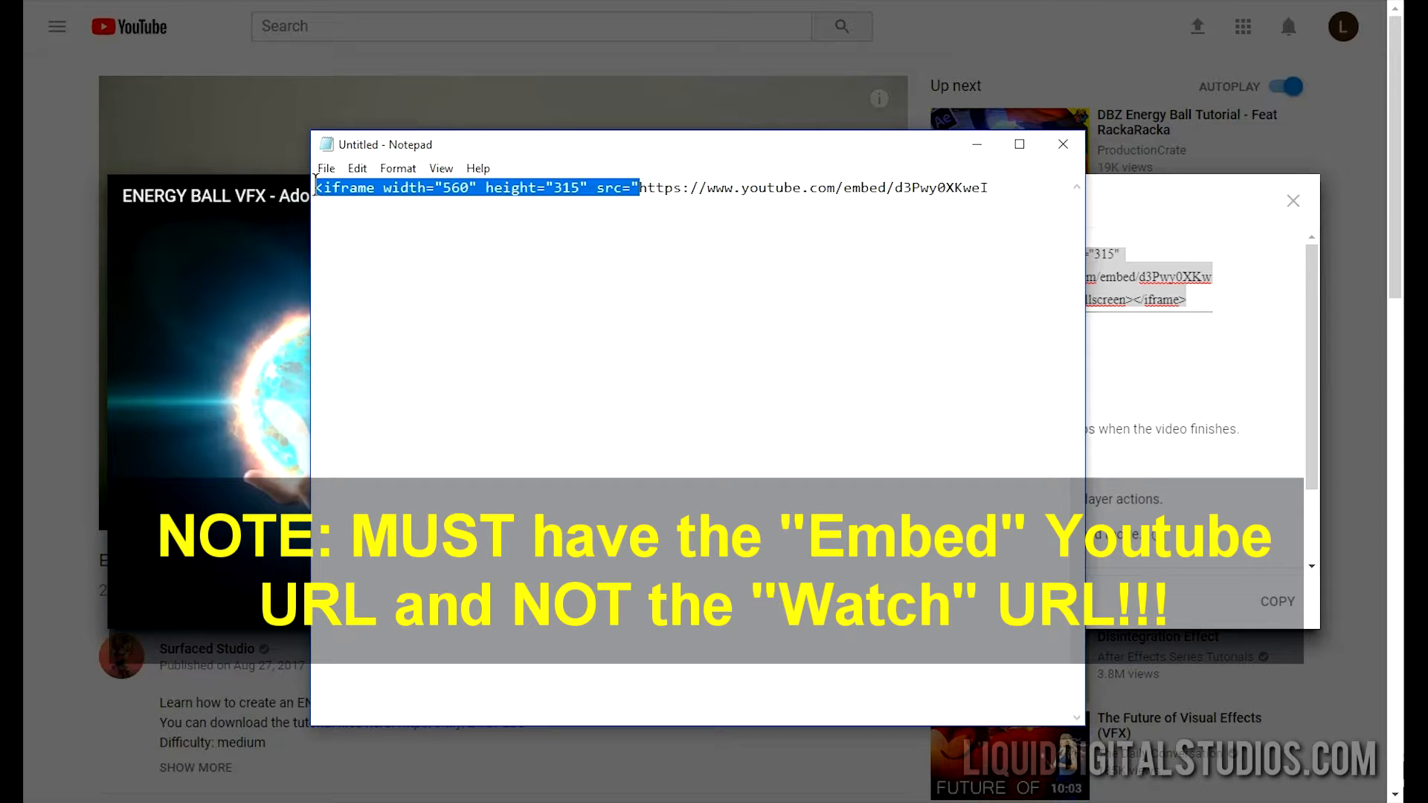
key(BackSpace)
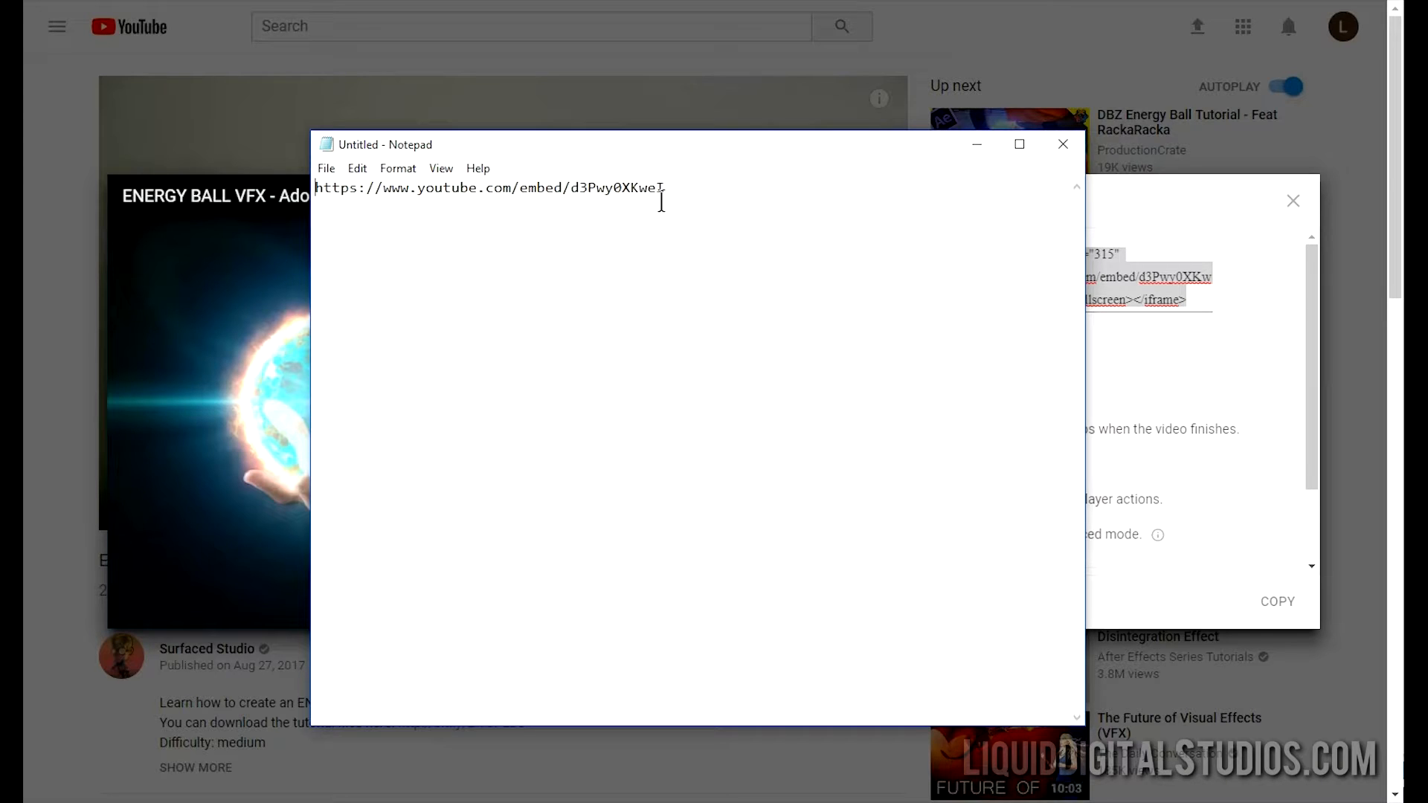
drag(690, 193, 306, 179)
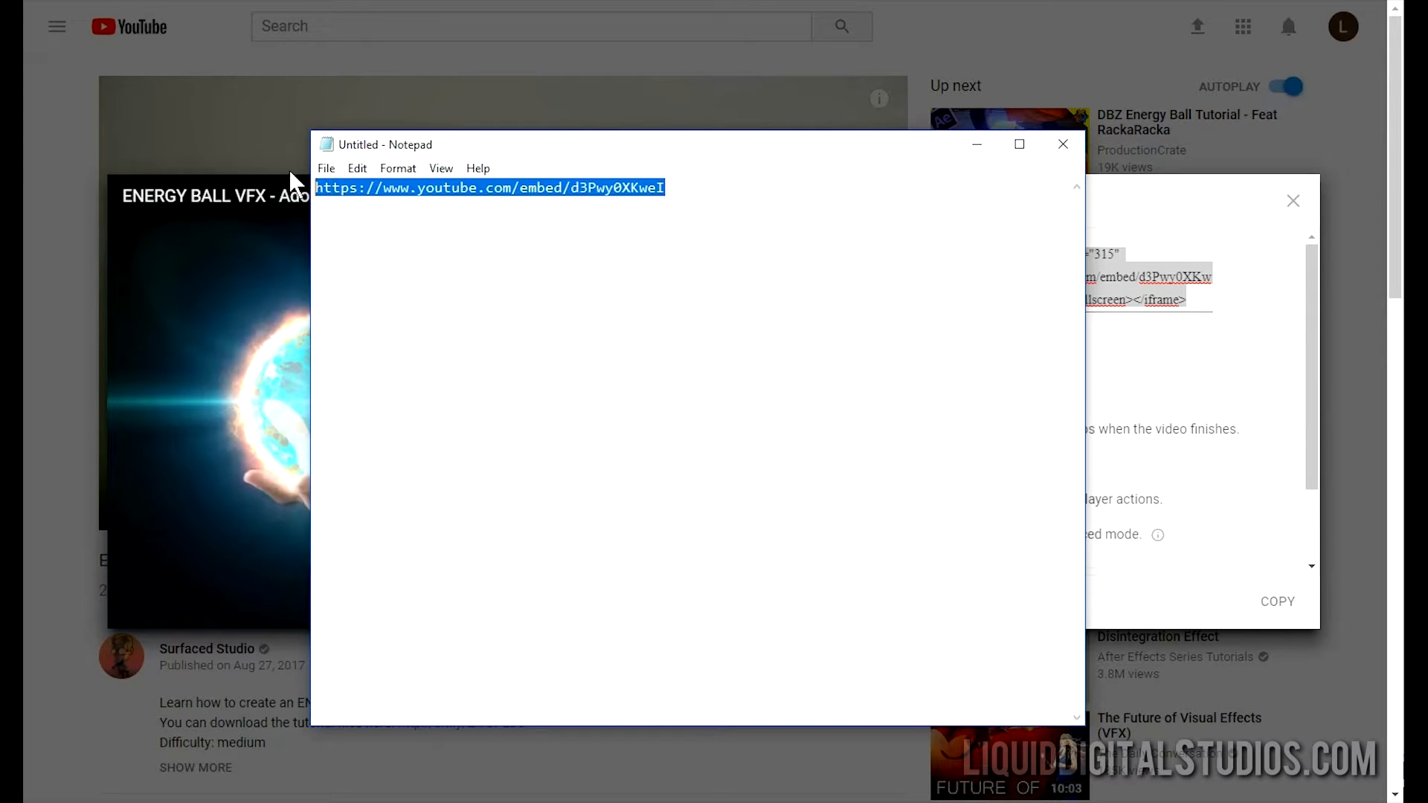
drag(896, 160, 3, 193)
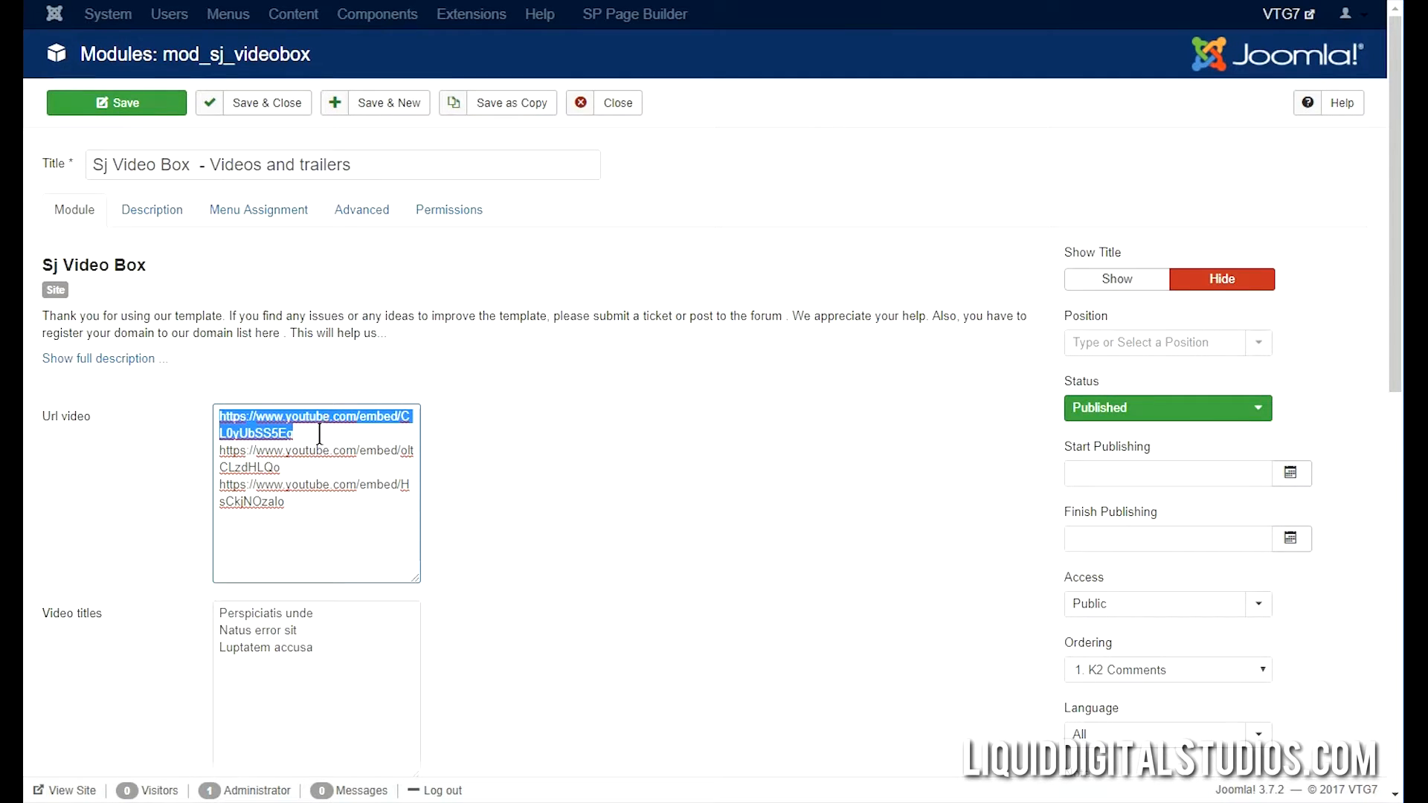
drag(319, 430, 201, 404)
text(https://www.youtube.com/embed/d3Pwy0XKwel)
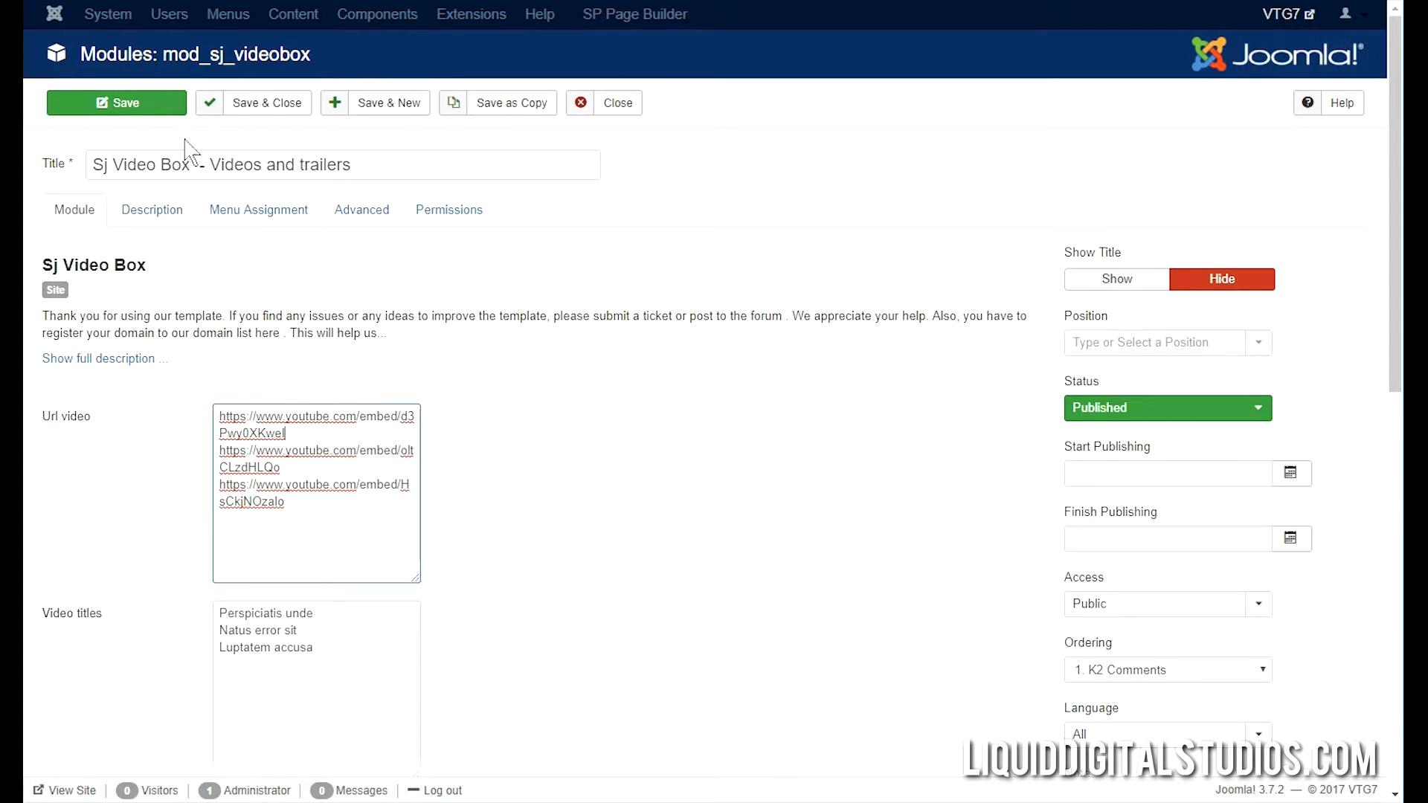
click(172, 104)
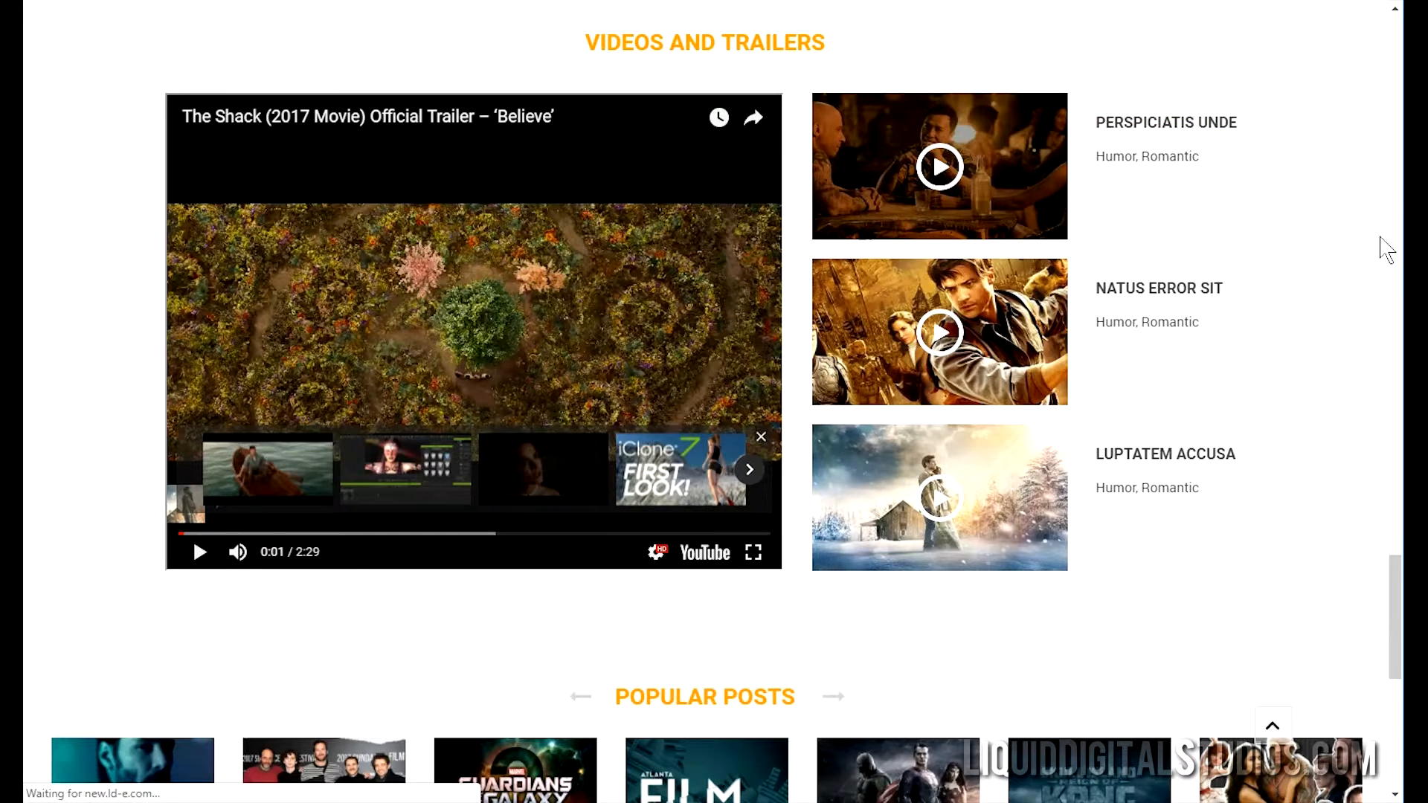
- Check the home page's Videos and Trailers section by briefly playing the energy ball video and pausing it
scroll(1382, 238, up, 2)
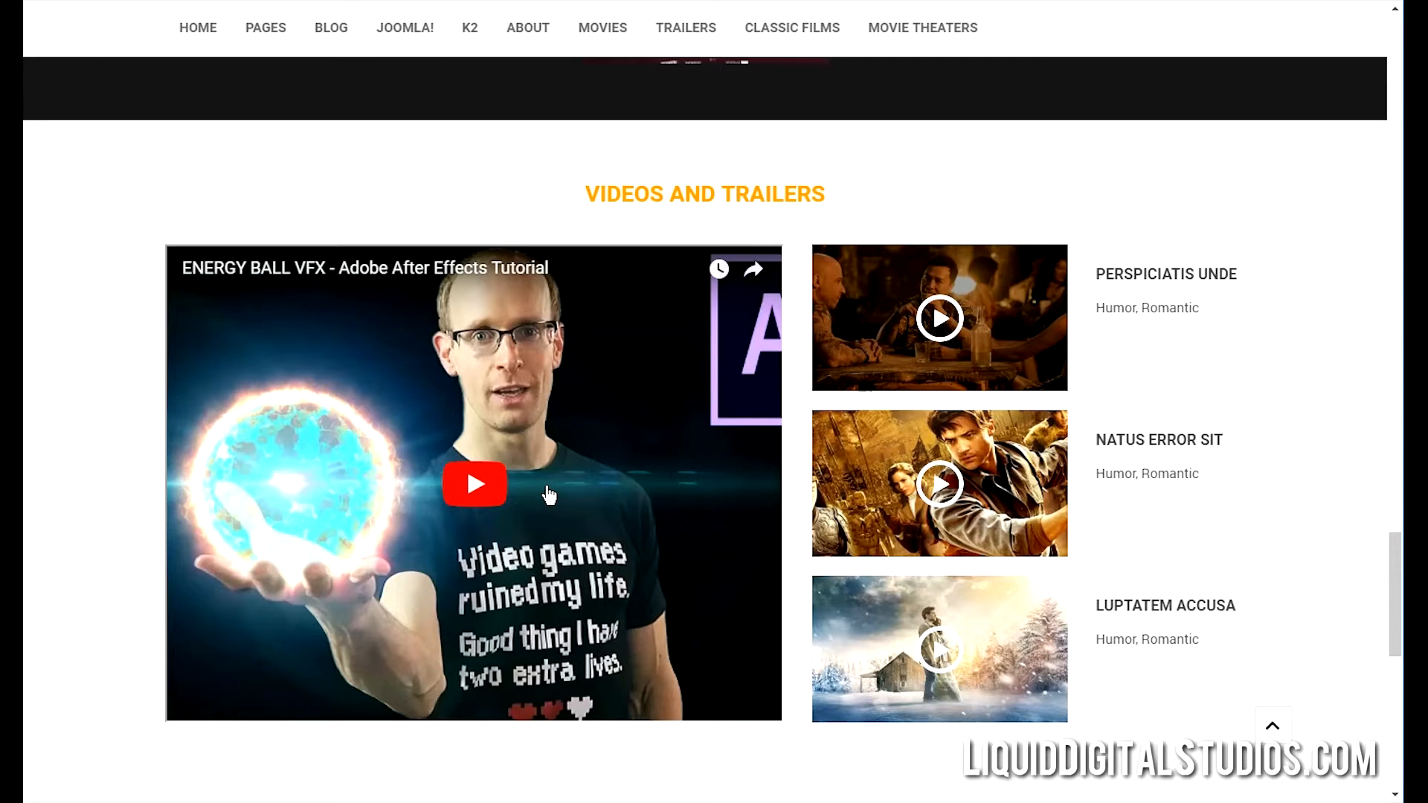
click(490, 482)
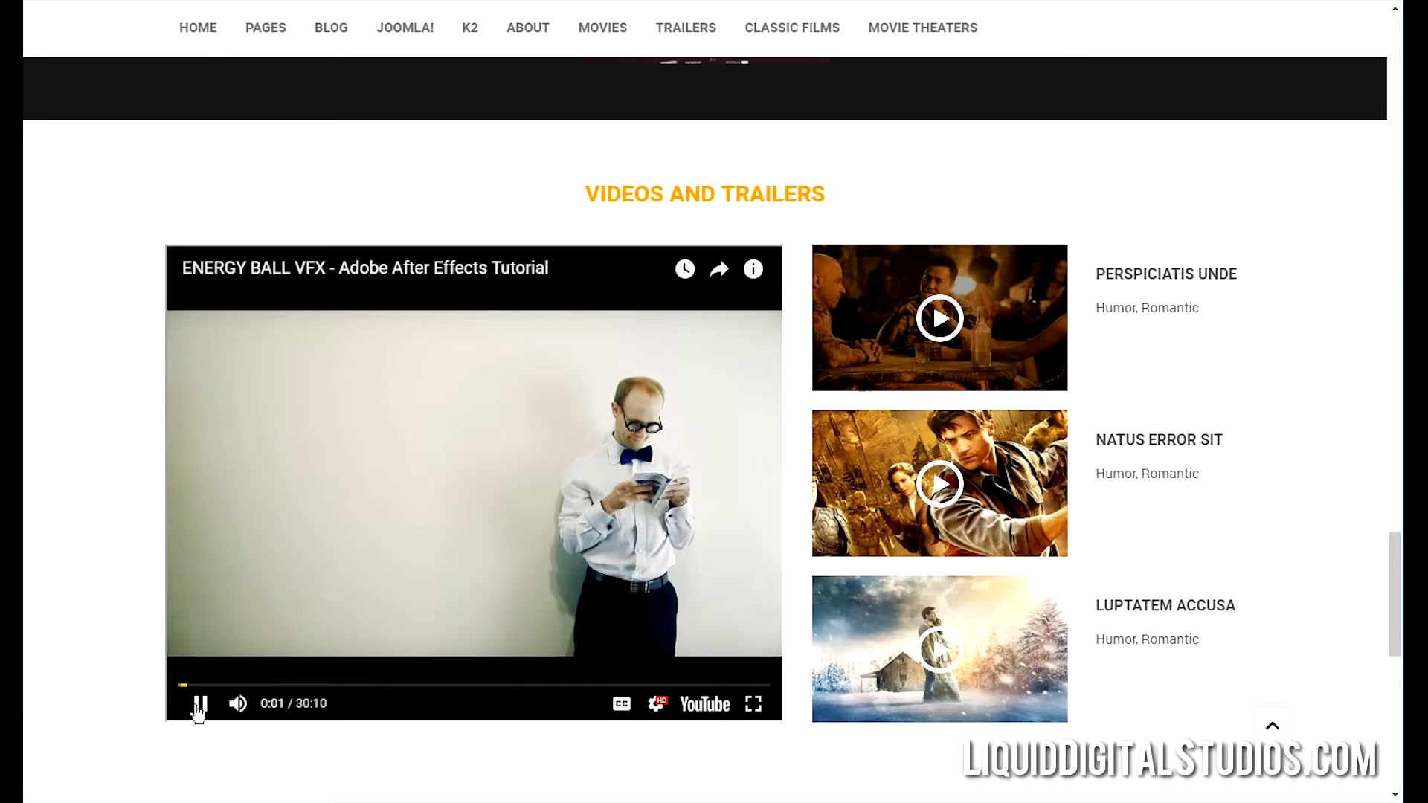
click(200, 705)
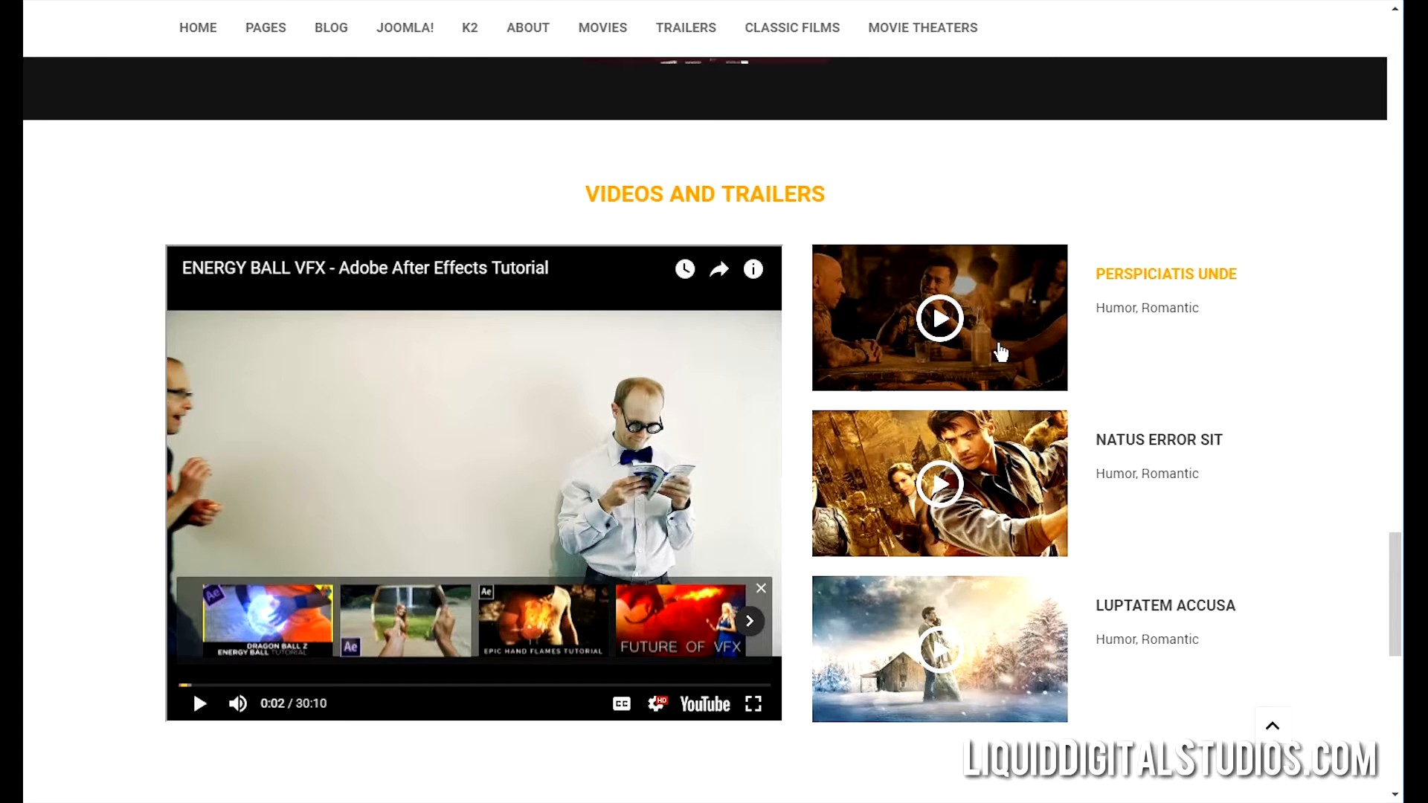
- Review the thumbnail image paths in the Sj Video Box module, and open the Media manager from the administrator Control Panel
mouse_move(922, 29)
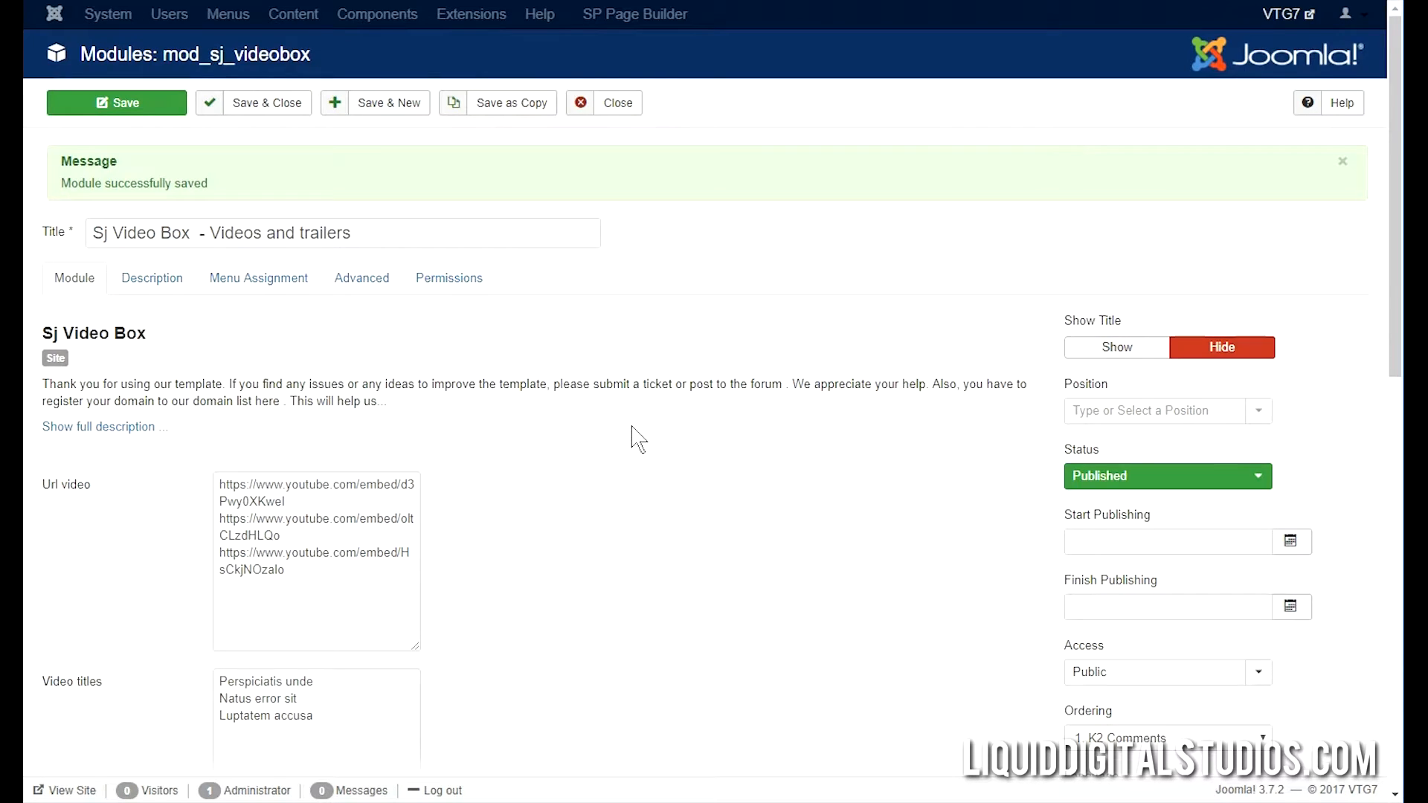
scroll(637, 439, down, 4)
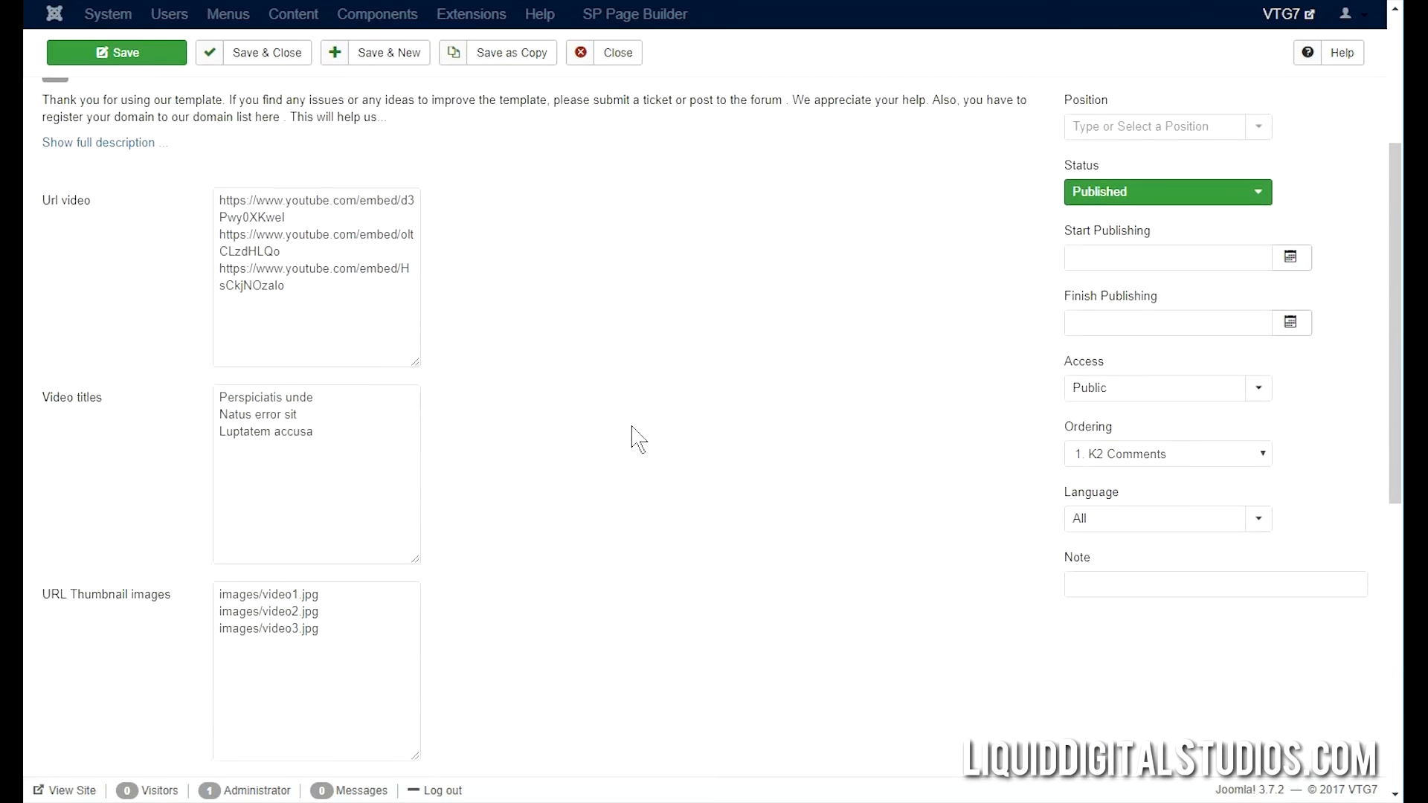
scroll(625, 458, down, 1)
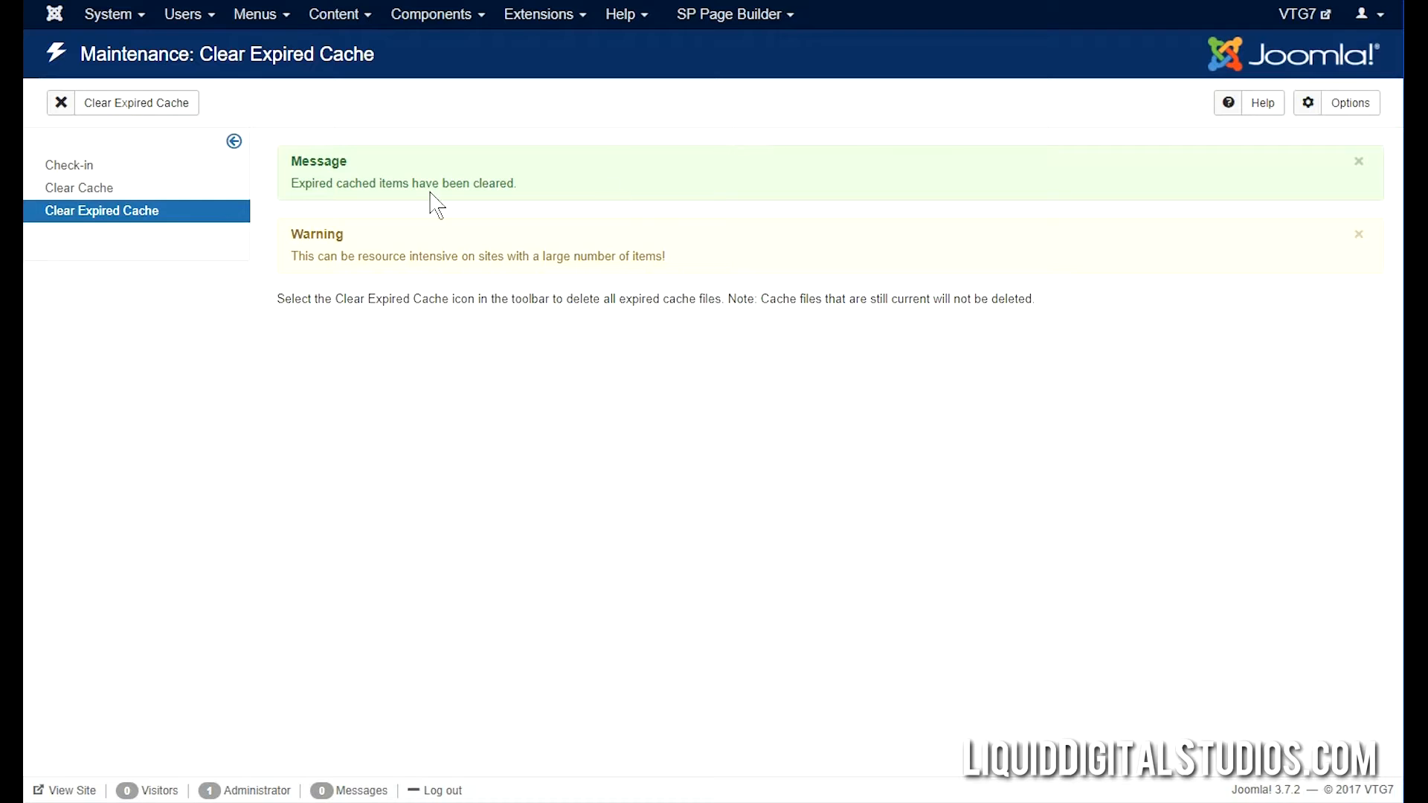
click(116, 28)
click(127, 45)
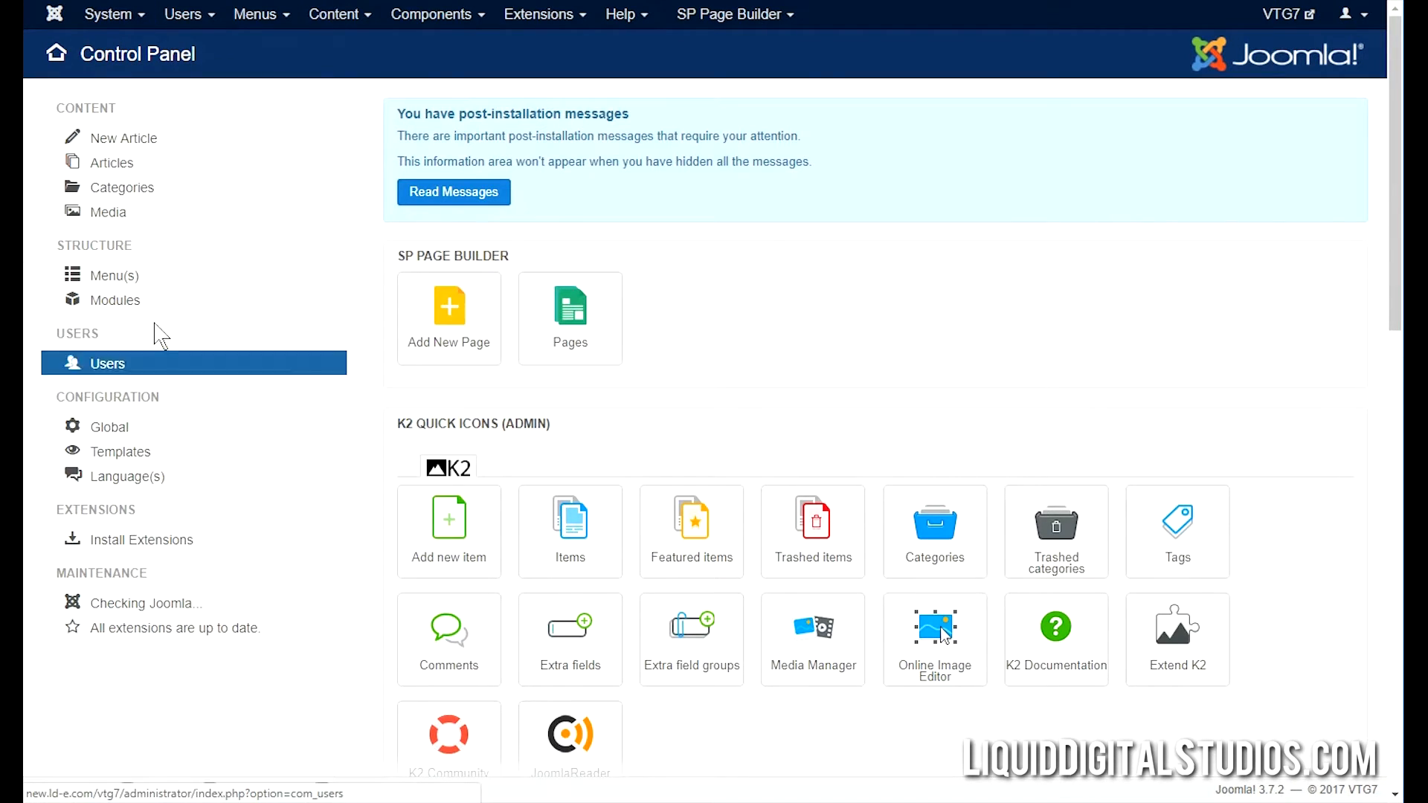
click(119, 277)
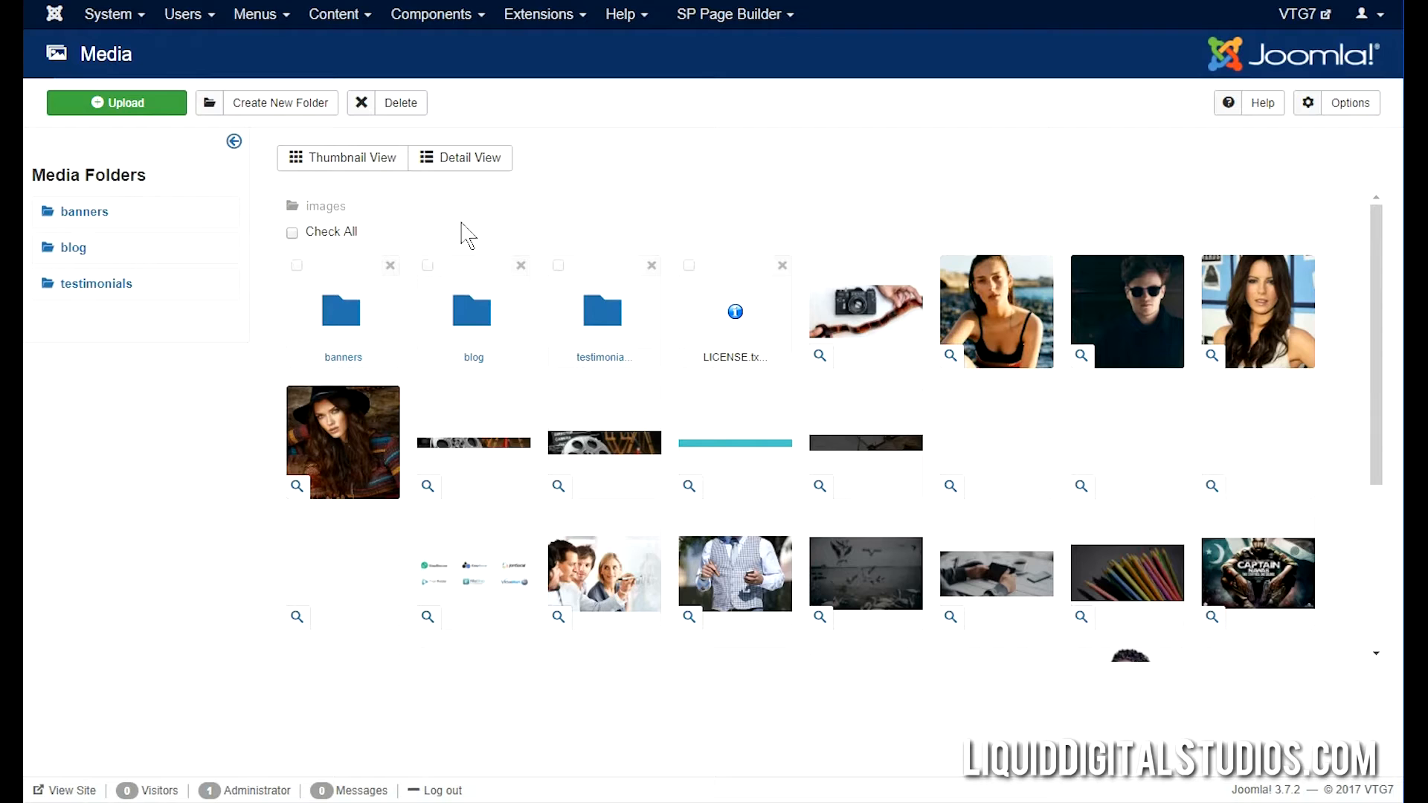
- Find the video thumbnail images in the images folder and browse the files in Detail View
scroll(785, 351, down, 3)
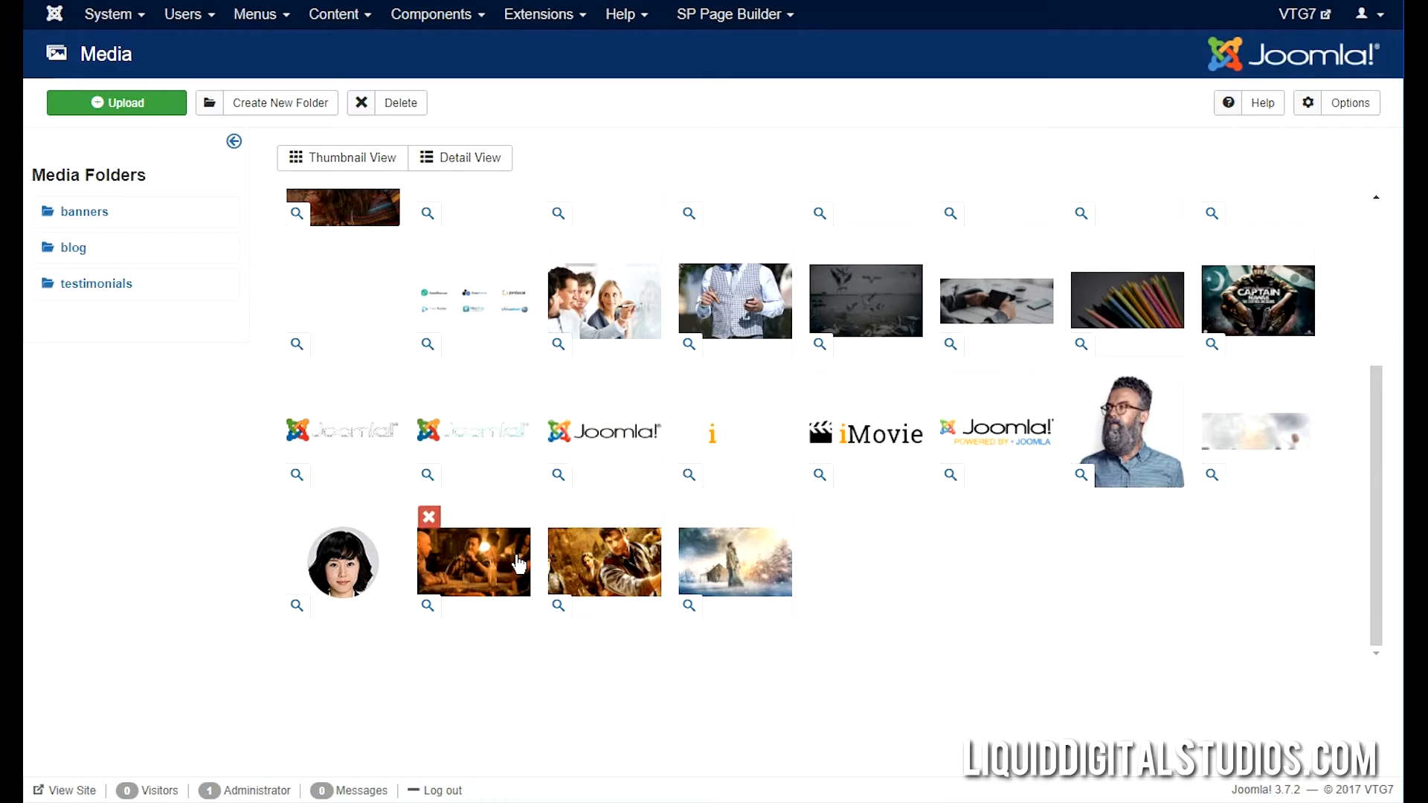
click(616, 571)
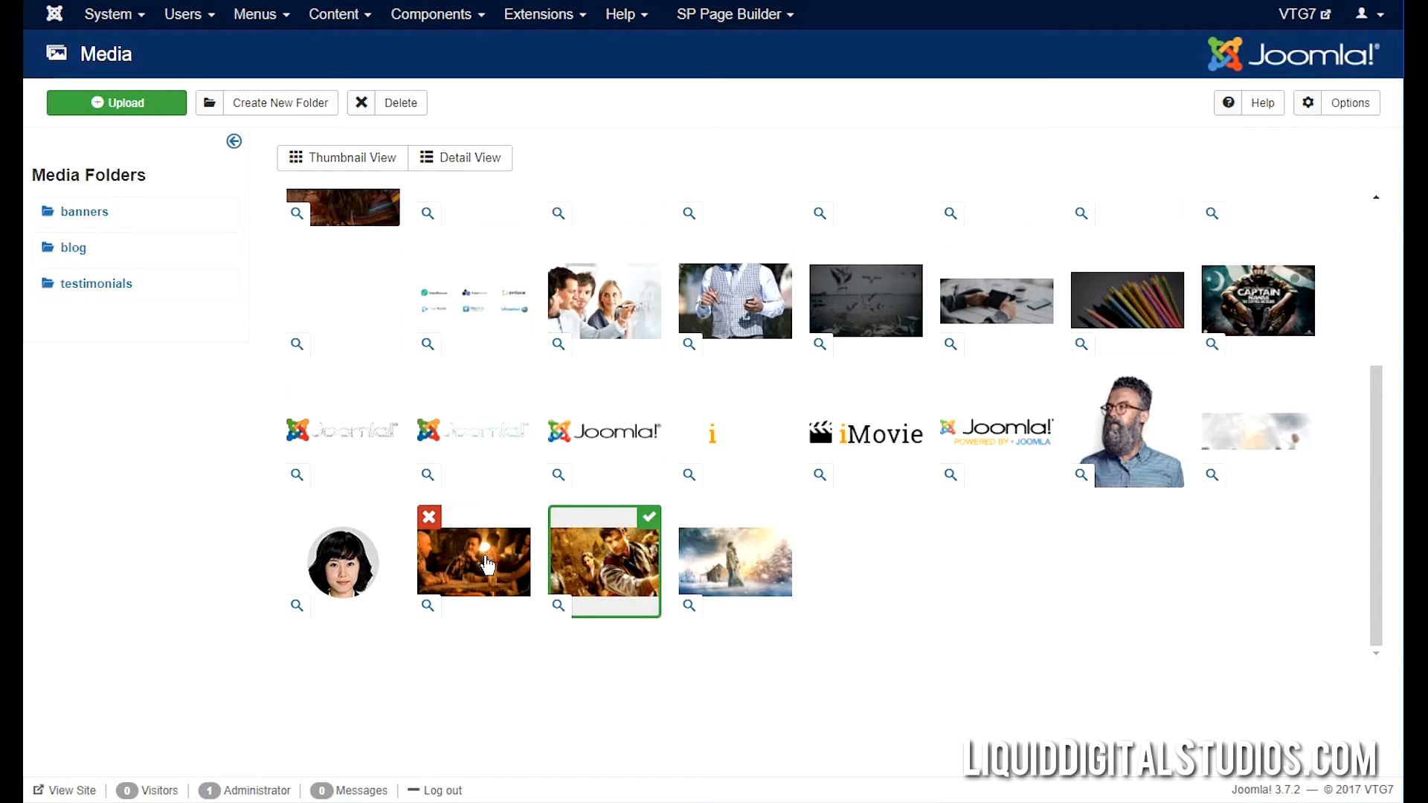
click(447, 163)
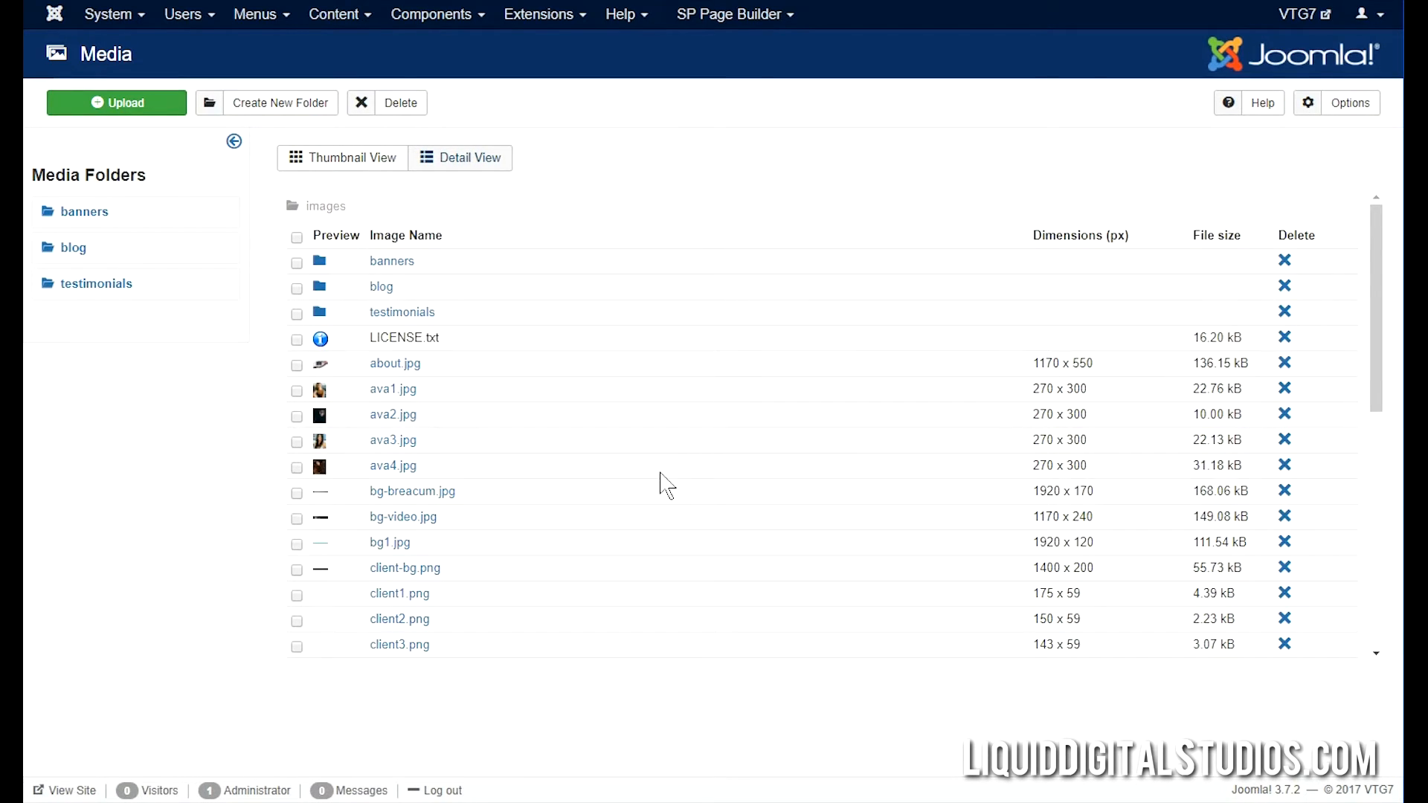
scroll(665, 476, down, 6)
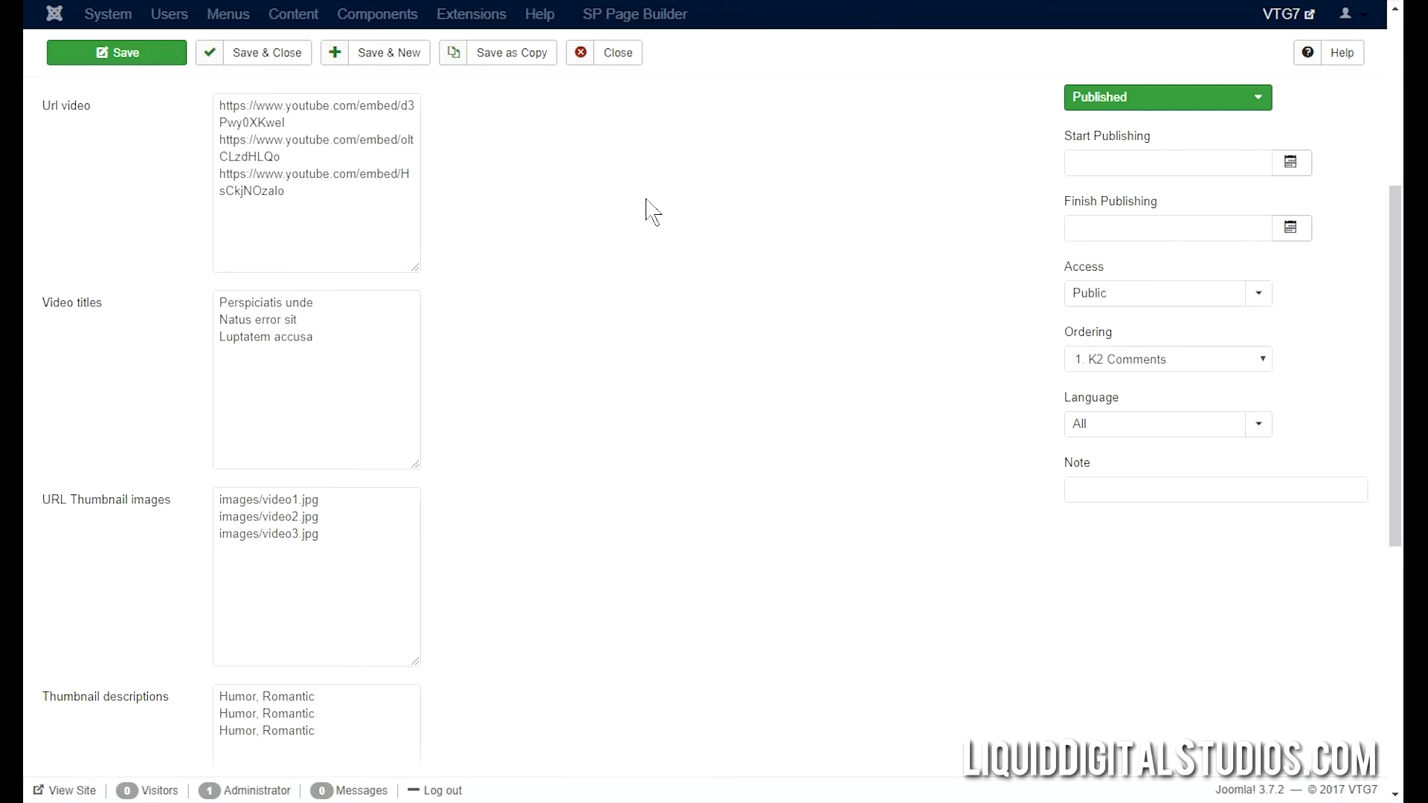
- Review the Sj Video Box titles, thumbnails and descriptions, highlighting the images/video1.jpg path and the first video URL
scroll(446, 480, down, 1)
scroll(446, 476, down, 2)
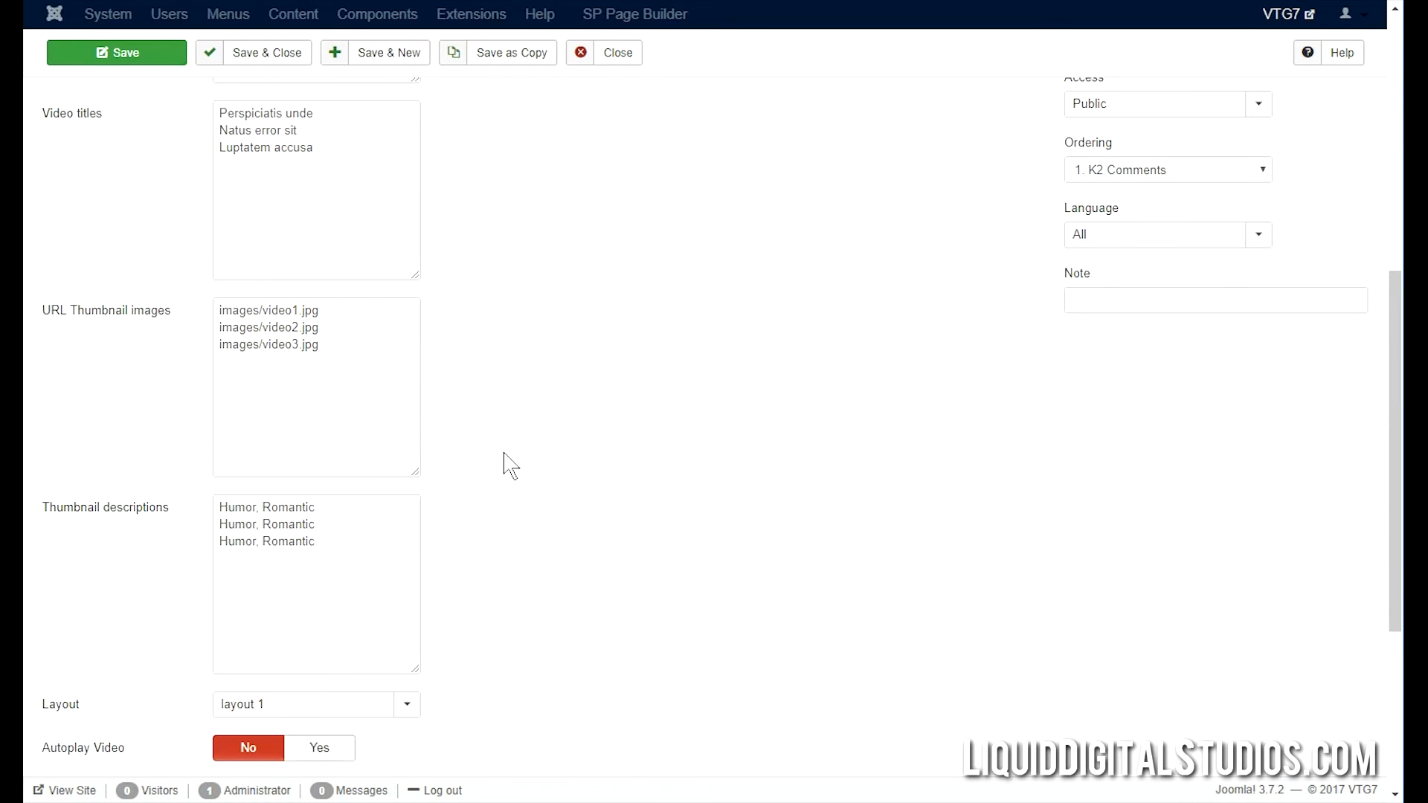
scroll(504, 462, up, 3)
scroll(505, 453, up, 3)
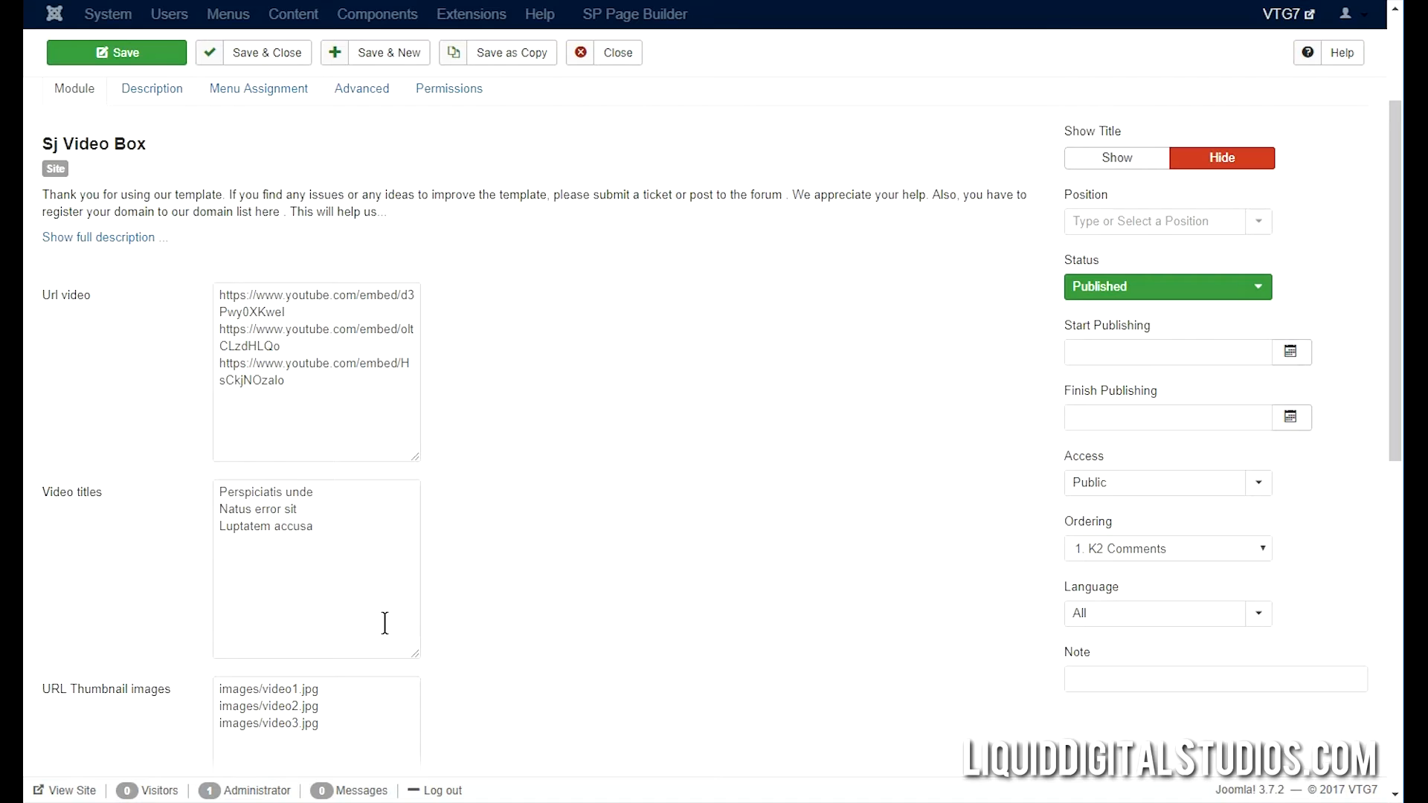
scroll(370, 628, down, 2)
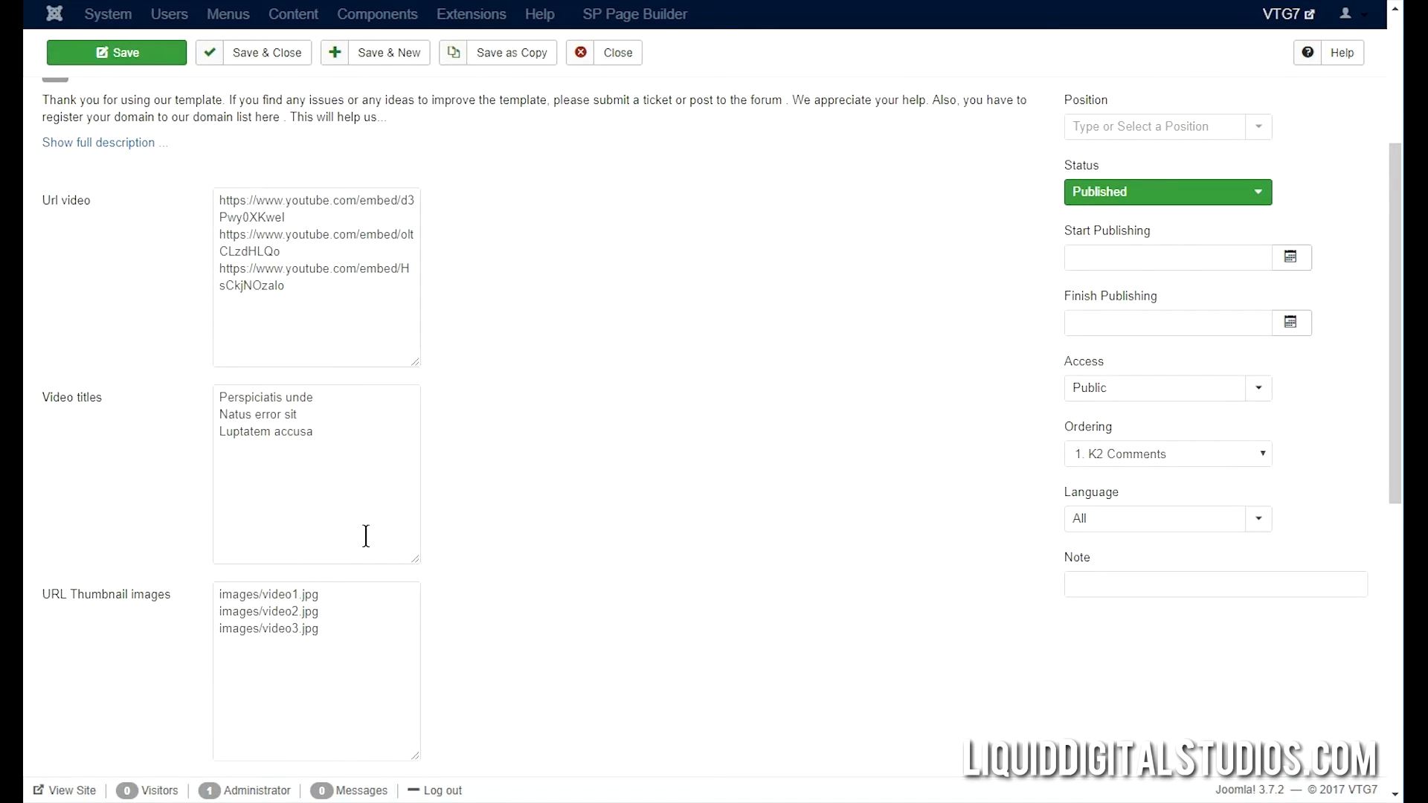
click(324, 603)
drag(318, 594, 218, 594)
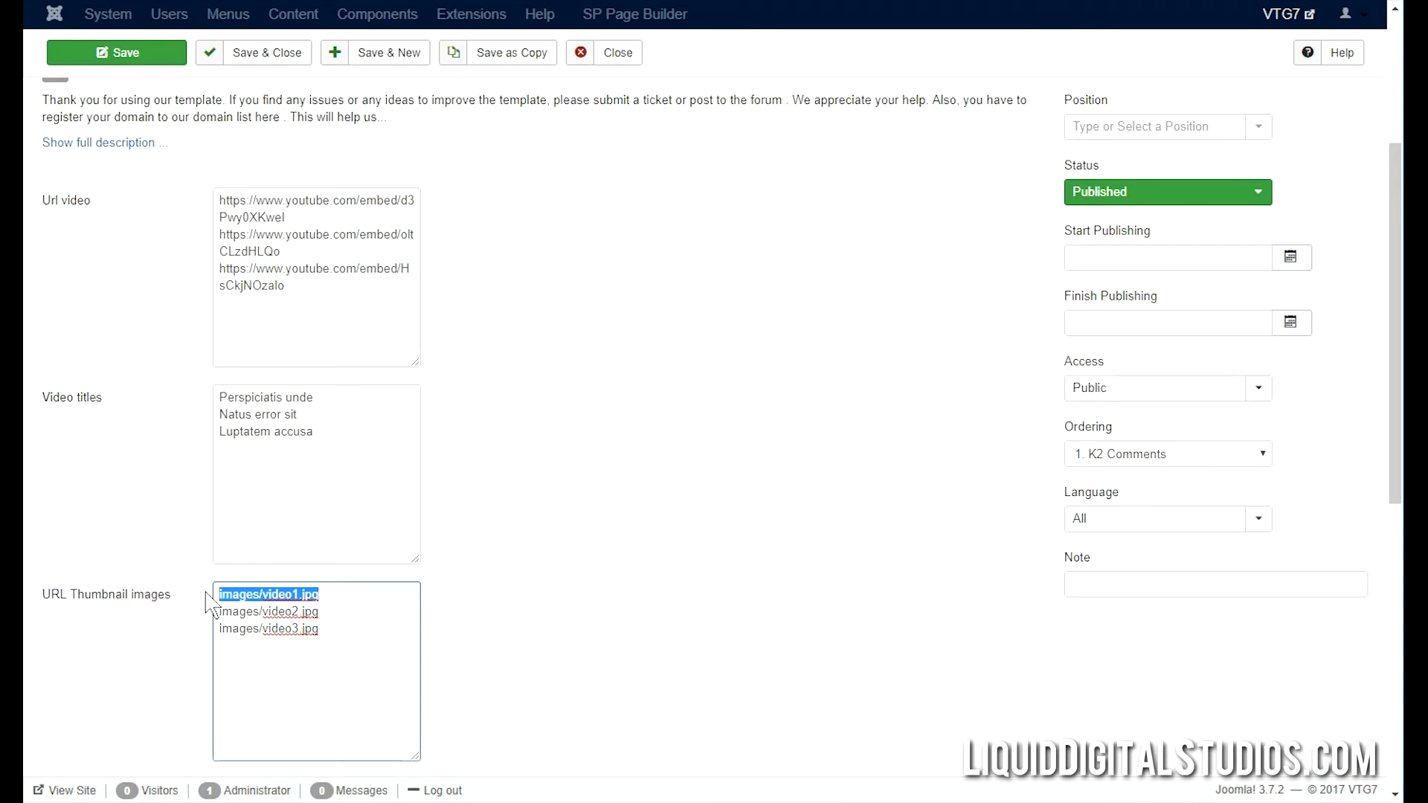
drag(309, 221, 221, 189)
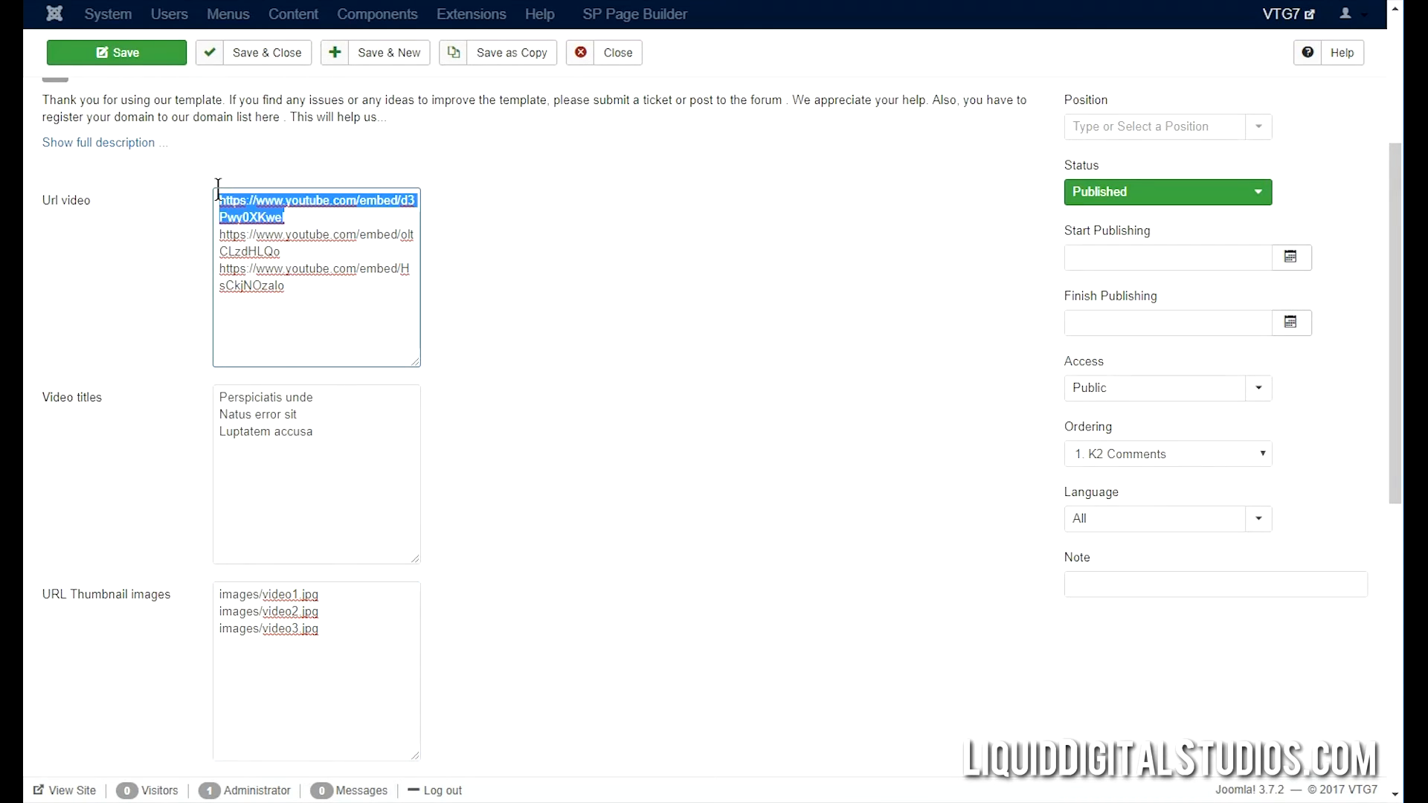